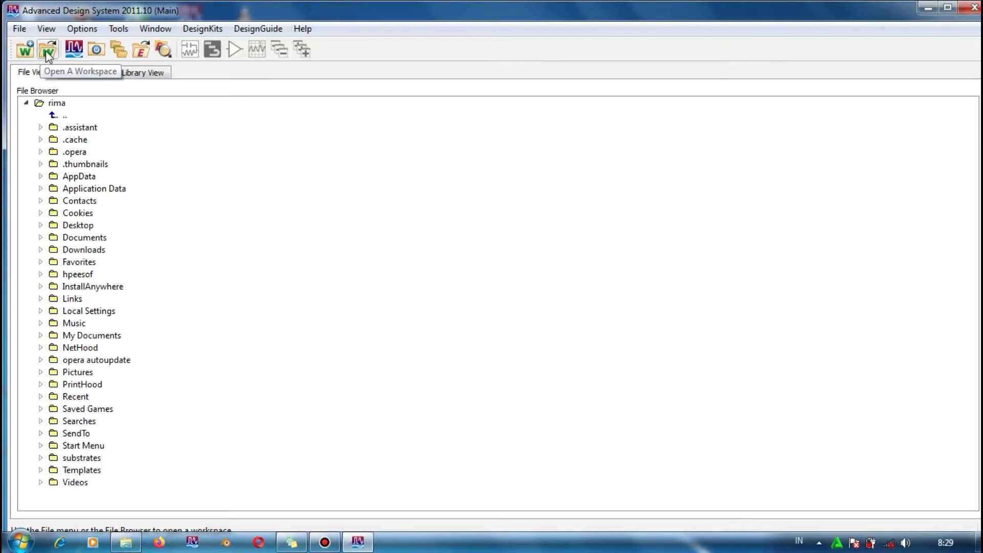
# Step: Open the existing BPFperc2_wrk workspace from the D:\TA\BPFADS folder
pyautogui.click(47, 51)
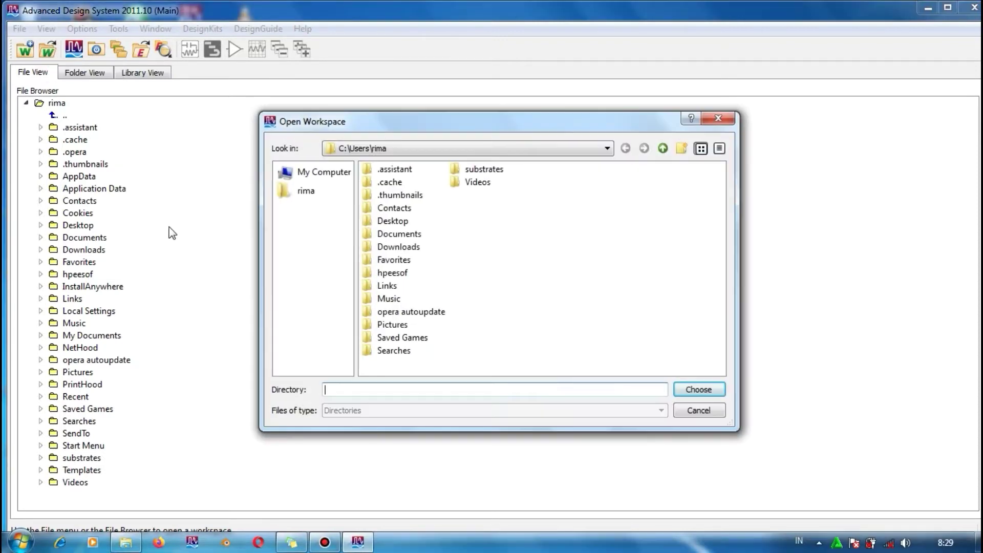
pyautogui.click(373, 150)
pyautogui.click(378, 219)
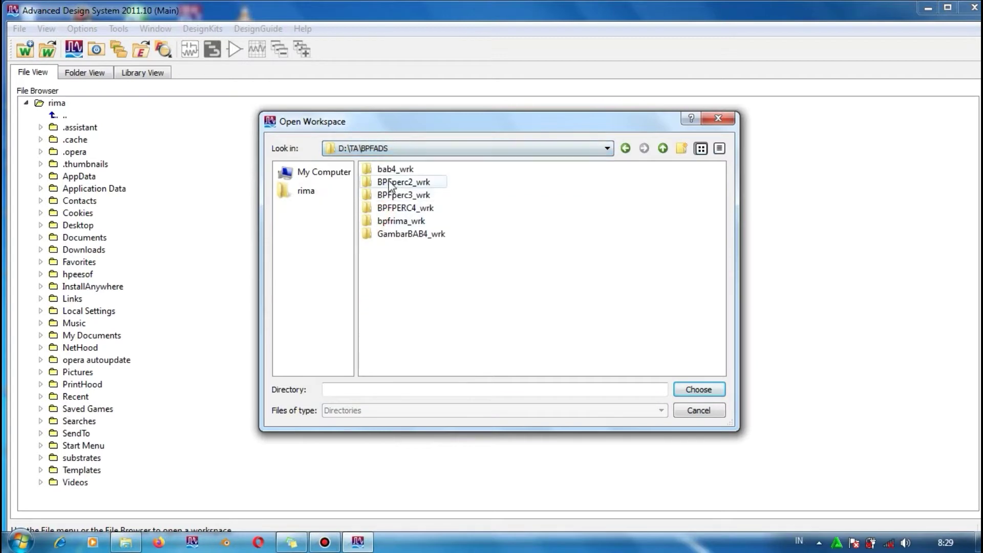
pyautogui.click(381, 183)
pyautogui.click(697, 390)
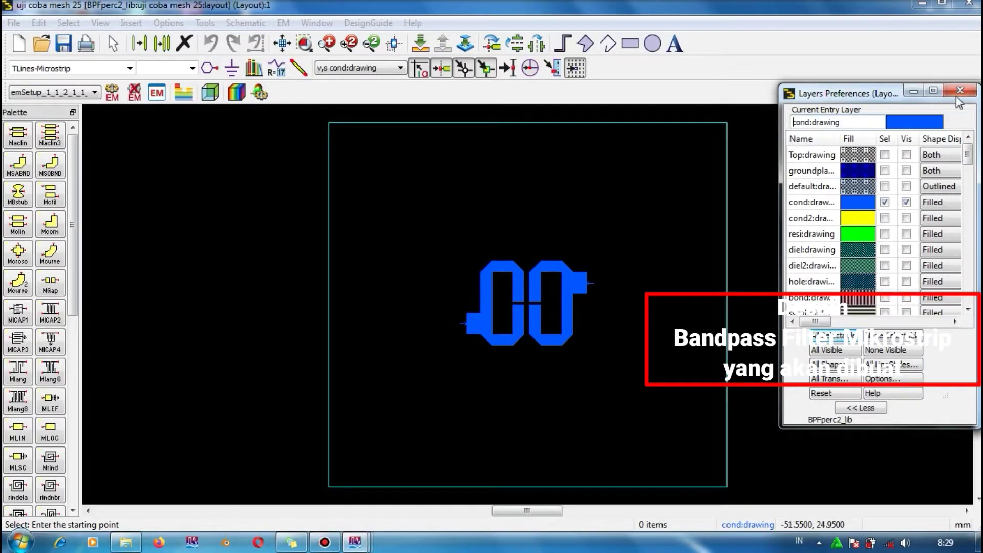
# Step: Examine the microstrip segments, bends and tee of the left square open-loop resonator in the uji coba mesh 25 layout
pyautogui.click(913, 93)
pyautogui.scroll(2, 530, 312)
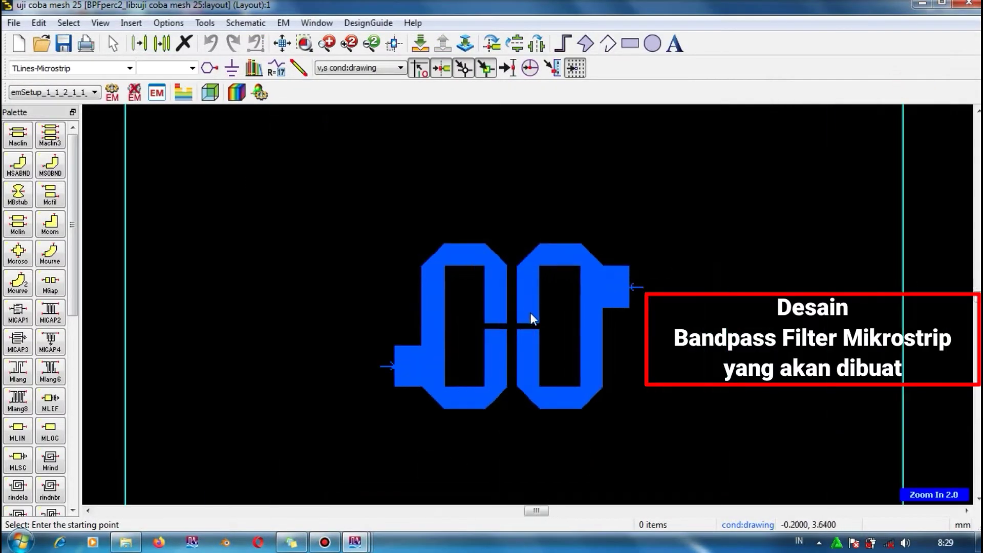
pyautogui.scroll(4, 527, 305)
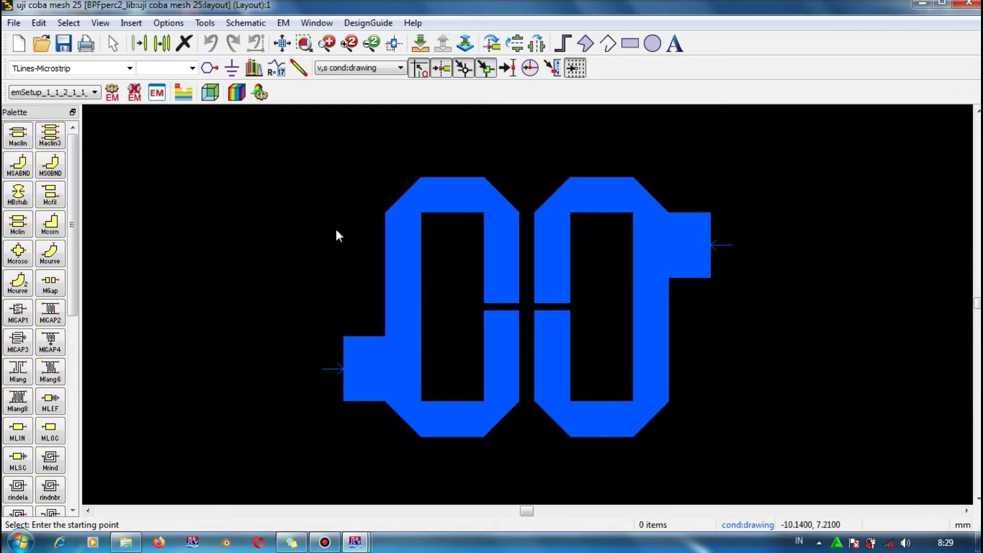
pyautogui.click(453, 193)
pyautogui.click(506, 209)
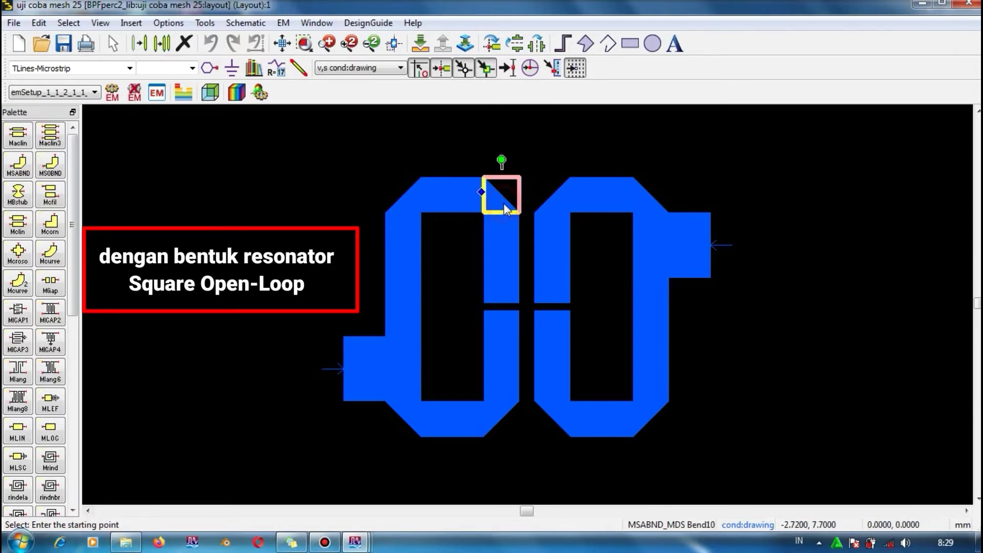
pyautogui.click(514, 260)
pyautogui.click(501, 339)
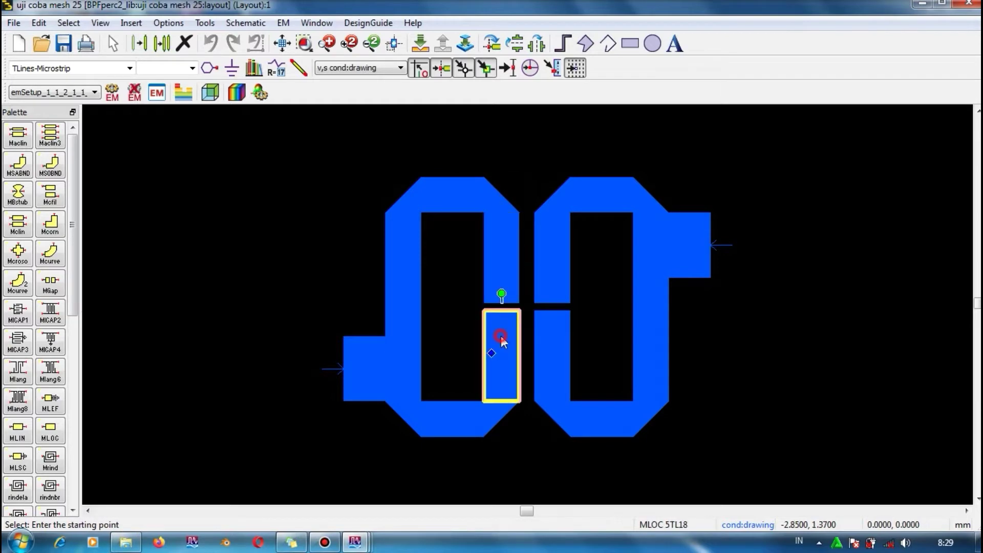
pyautogui.click(490, 415)
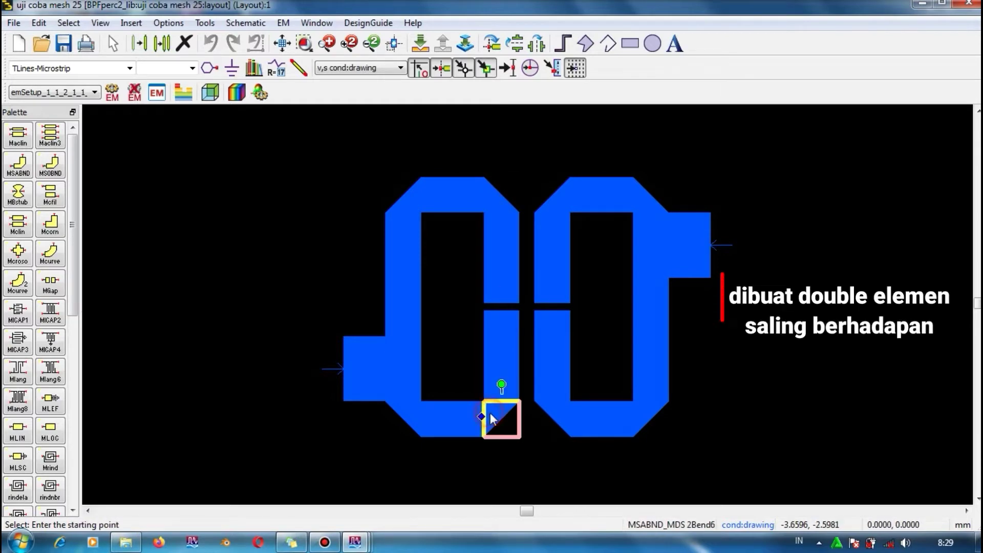
pyautogui.click(450, 424)
pyautogui.click(405, 418)
pyautogui.click(407, 368)
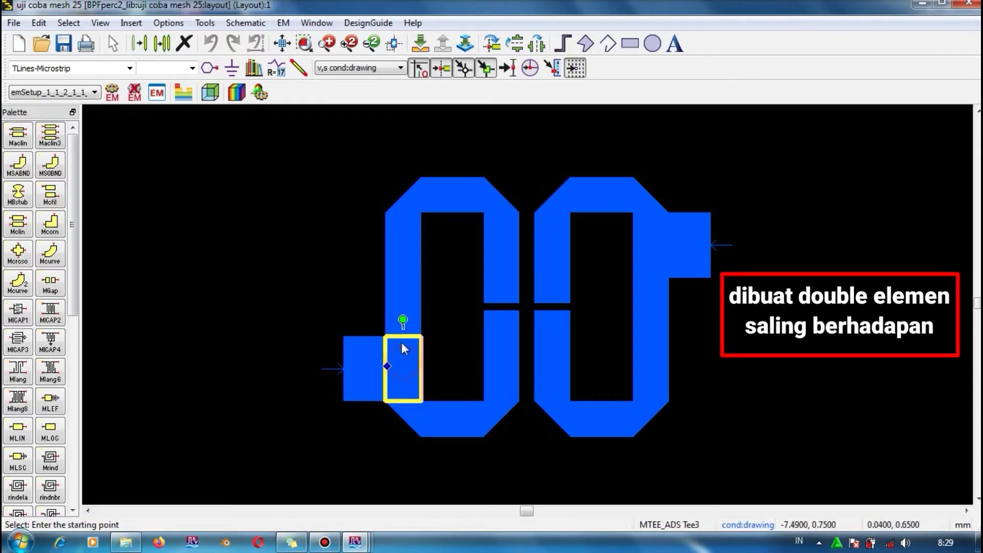
pyautogui.click(371, 358)
pyautogui.click(406, 303)
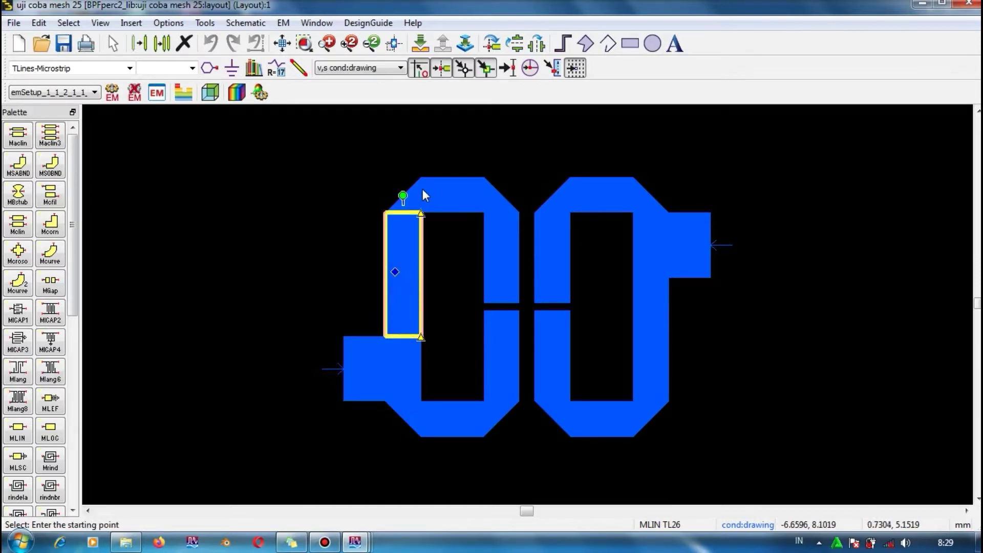
pyautogui.click(410, 397)
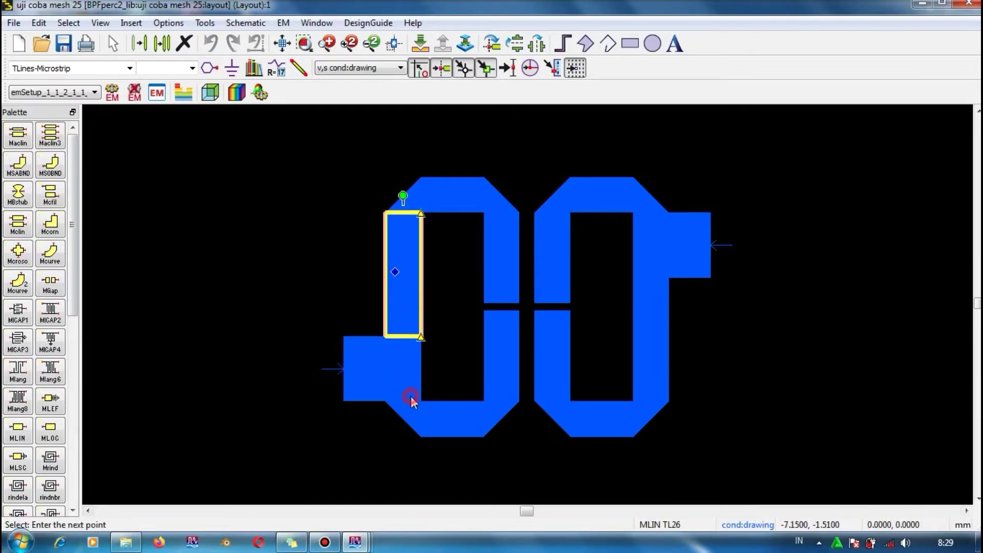
# Step: Inspect the right resonator's line, tee and feed segment, and close the reference layout
pyautogui.click(652, 307)
pyautogui.click(651, 244)
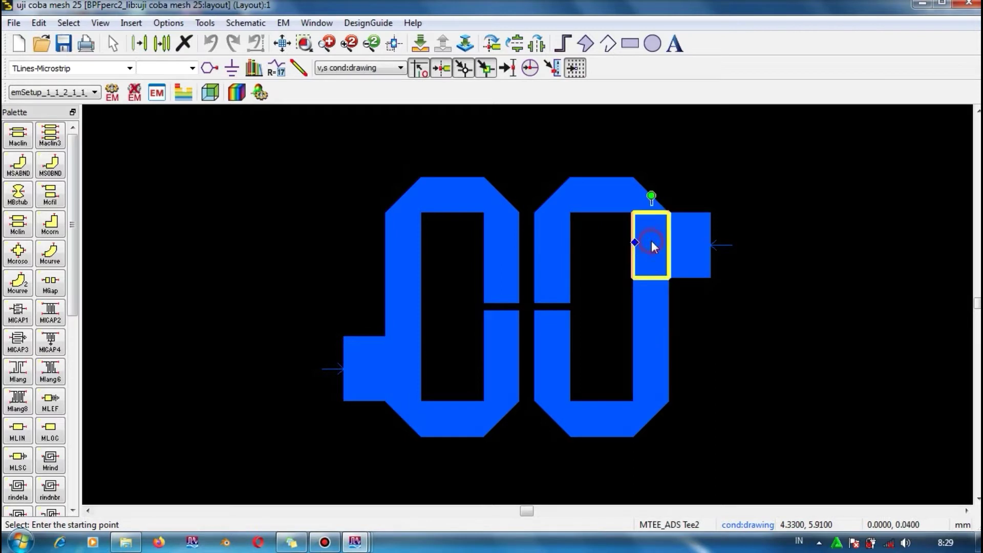
pyautogui.click(687, 248)
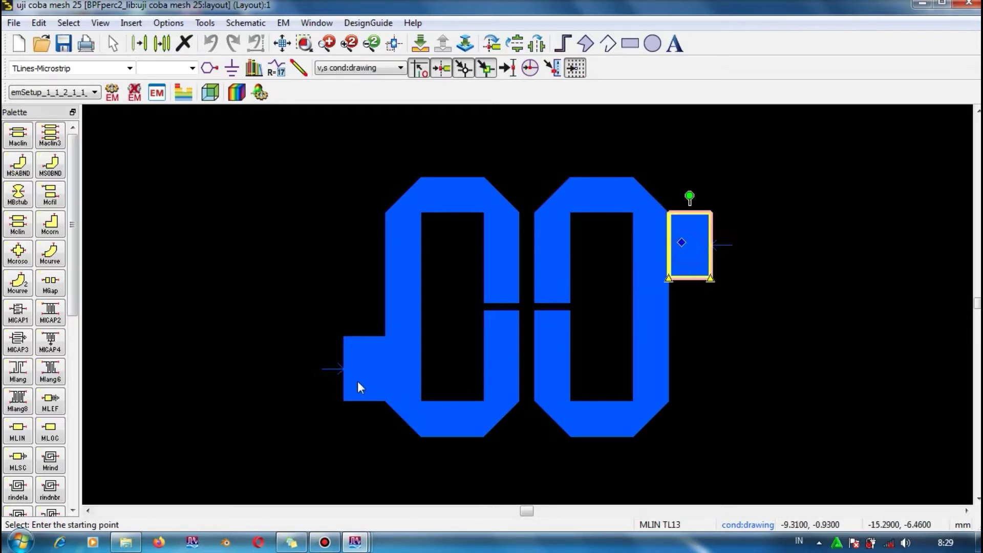
pyautogui.click(330, 368)
pyautogui.press('Escape')
pyautogui.scroll(-2, 544, 303)
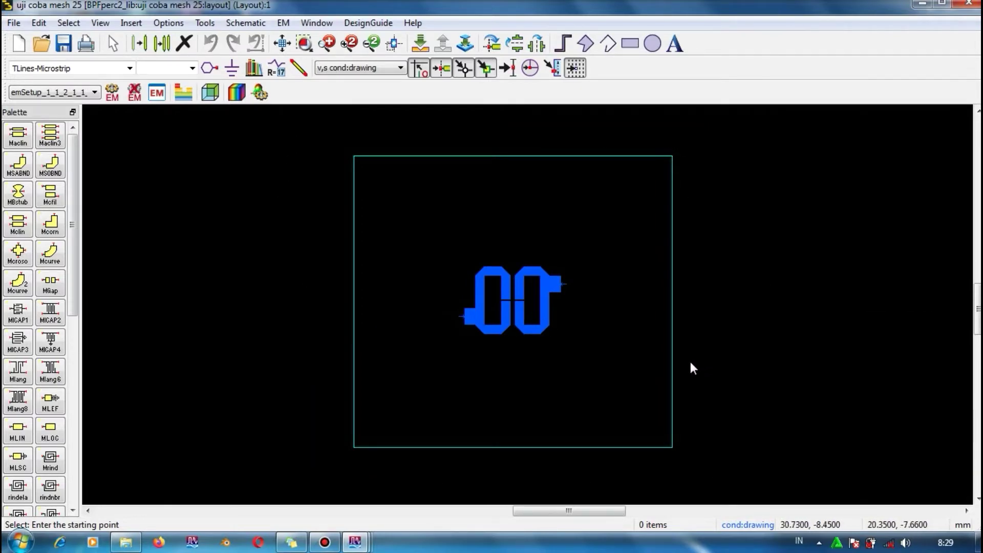
pyautogui.click(974, 4)
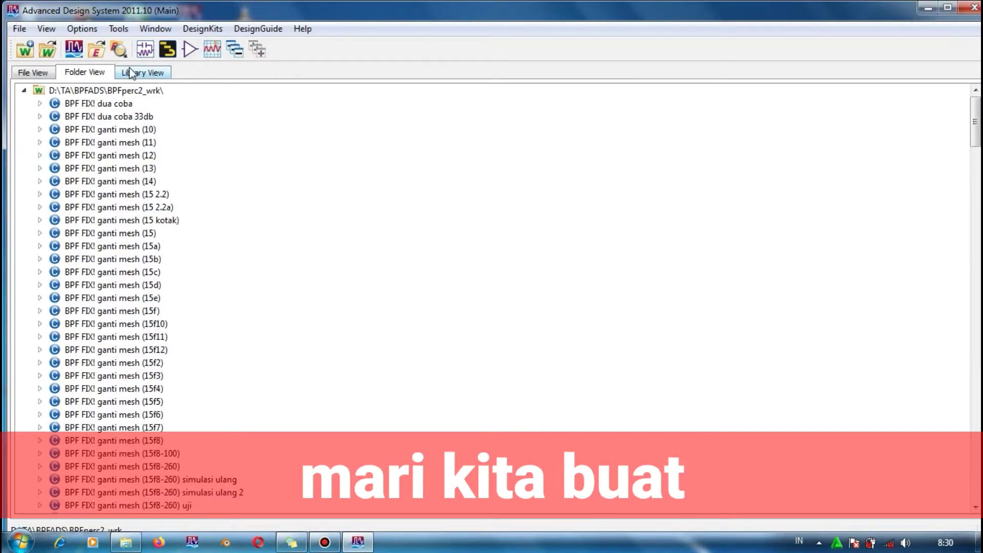
# Step: Start a new workspace and name it PerancanganBPF_wrk
pyautogui.click(22, 51)
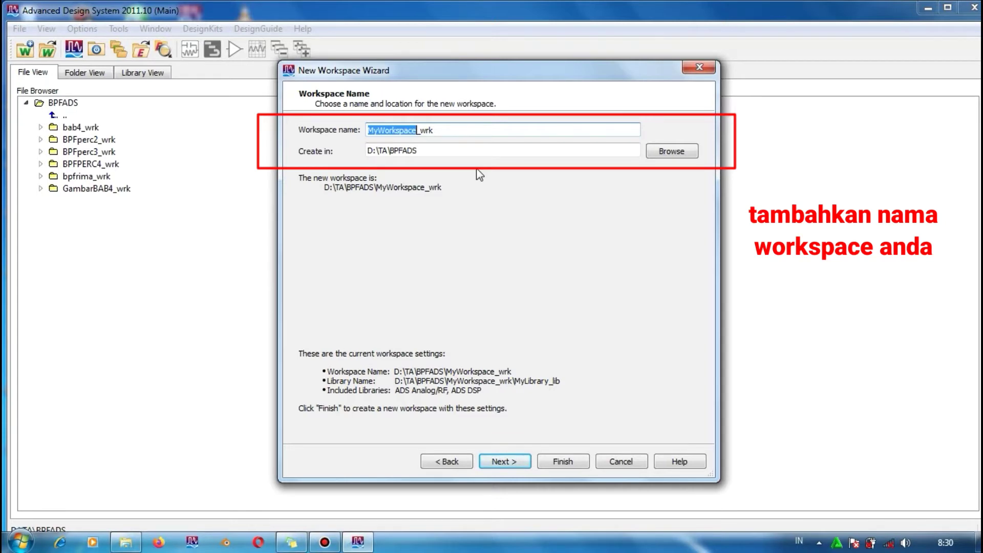
pyautogui.write('PE')
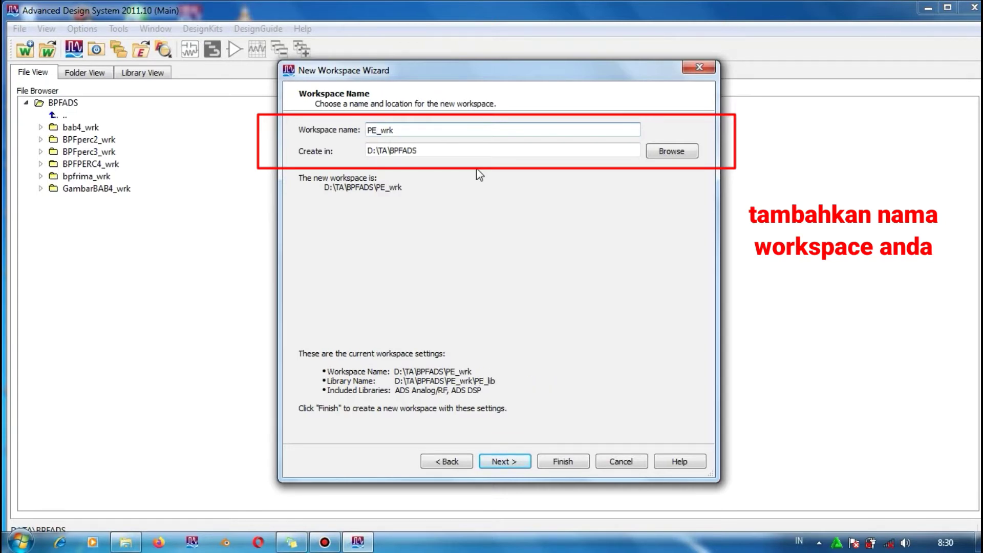
pyautogui.press('BackSpace')
pyautogui.write('eranc')
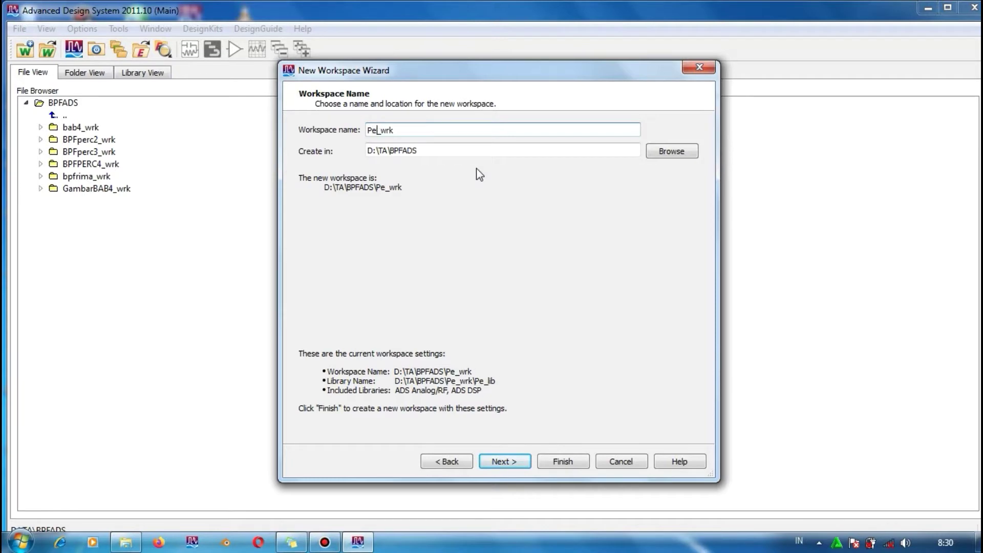
pyautogui.write('angan')
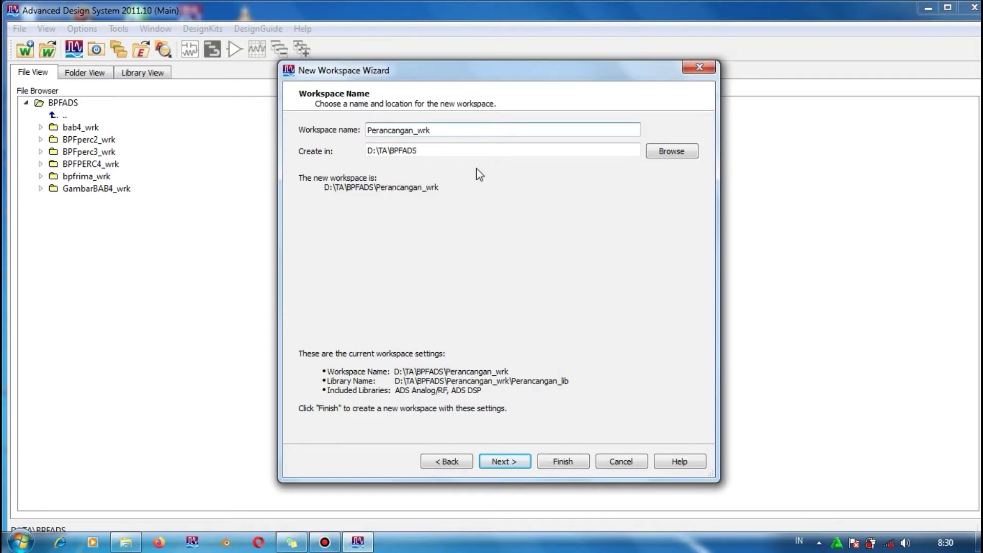
pyautogui.write('BPF')
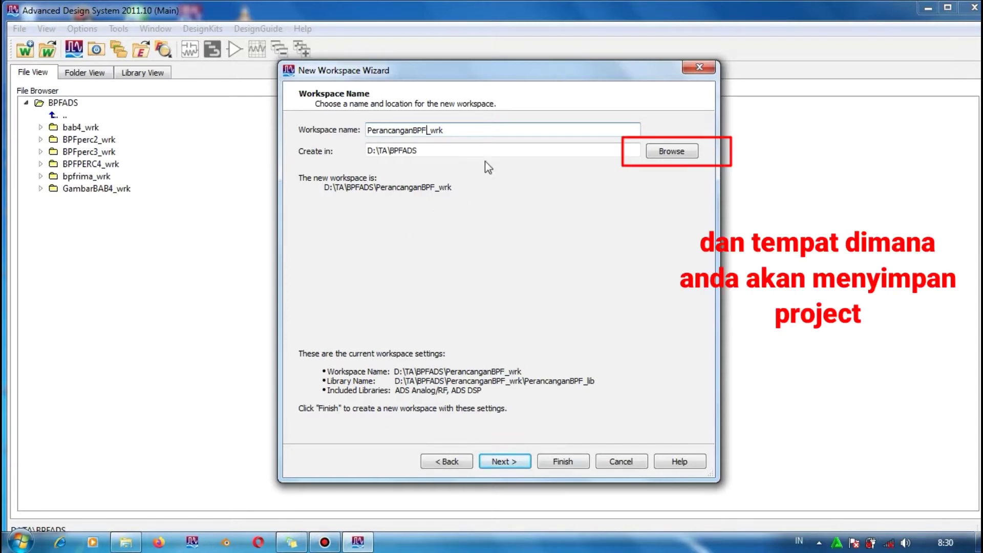
# Step: Set the new workspace's storage location to the D:\BPF3GHz folder
pyautogui.click(675, 151)
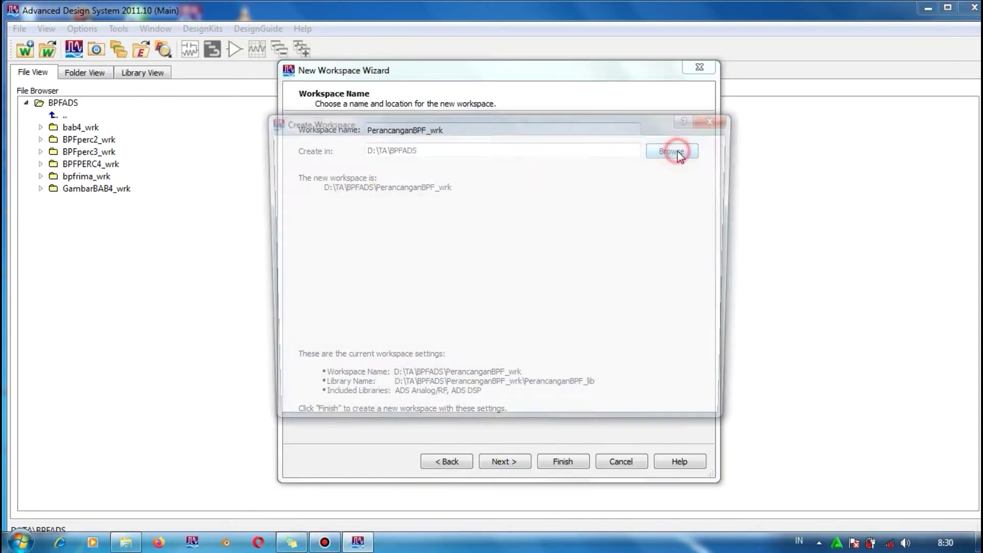
pyautogui.click(436, 148)
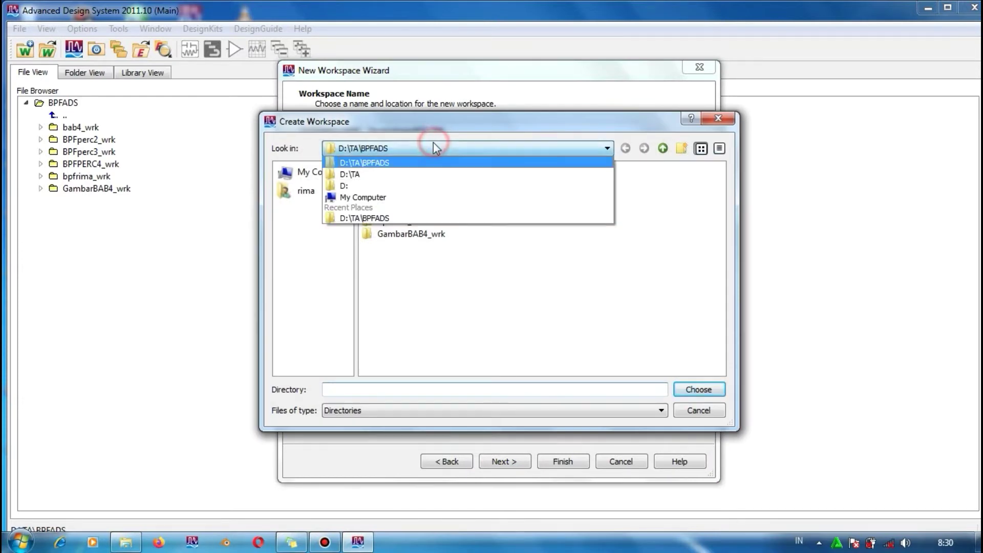
pyautogui.click(358, 187)
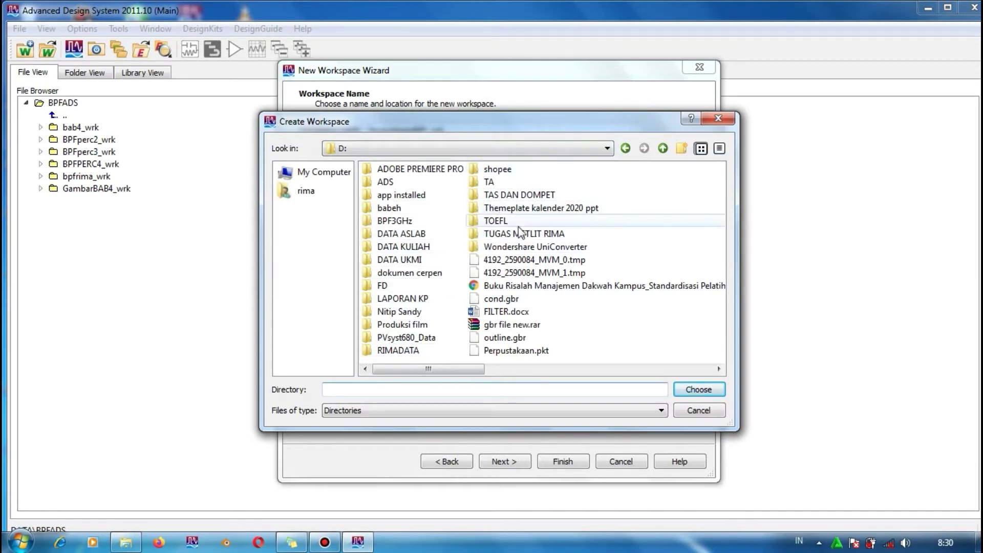
pyautogui.doubleClick(400, 221)
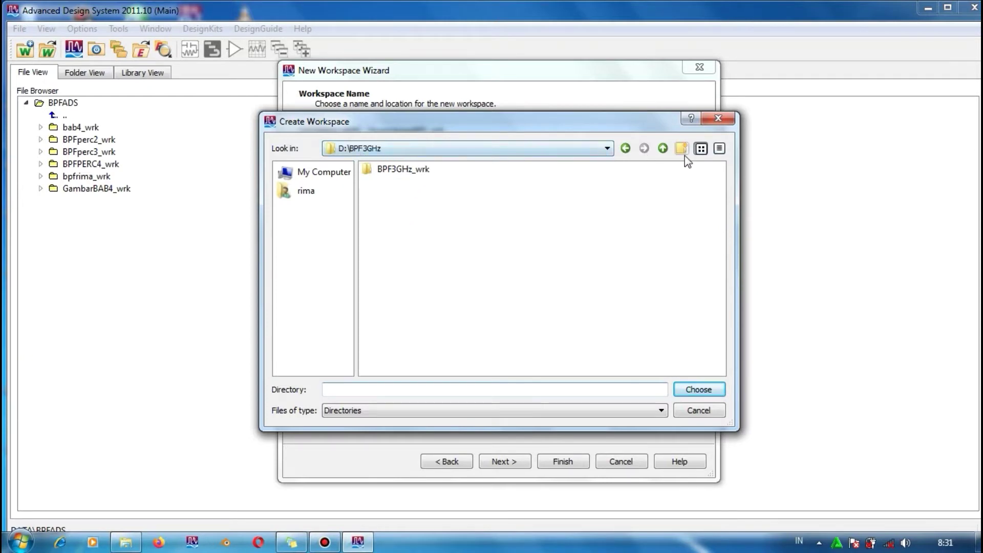
pyautogui.click(697, 390)
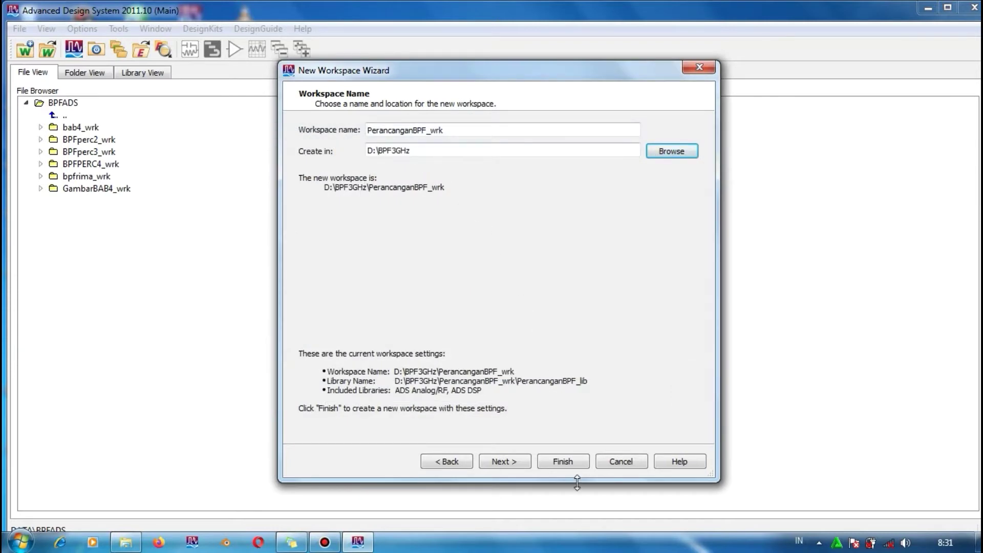
# Step: Keep the default libraries and library name, choose Standard ADS Layers with 0.0001 millimeter layout resolution, and create the workspace
pyautogui.click(517, 466)
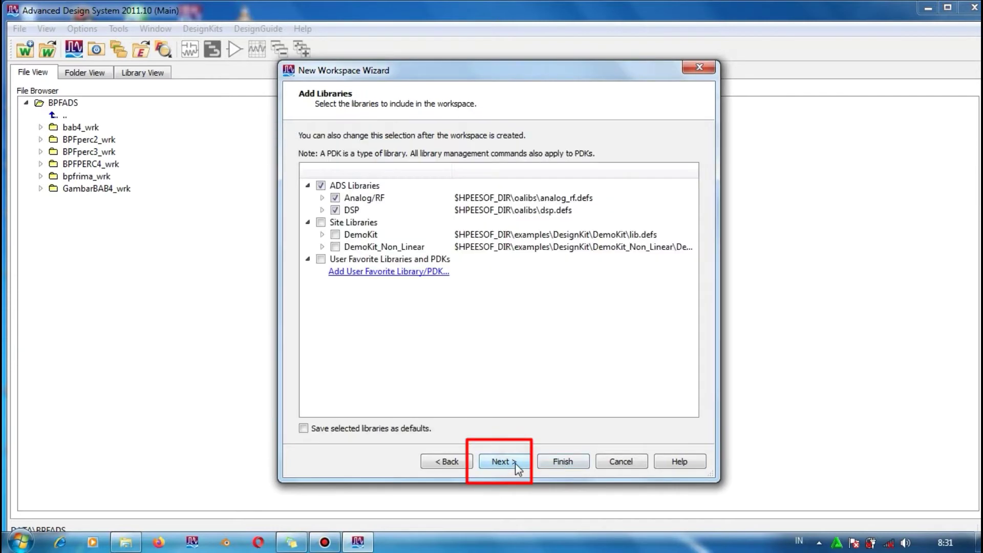
pyautogui.click(519, 467)
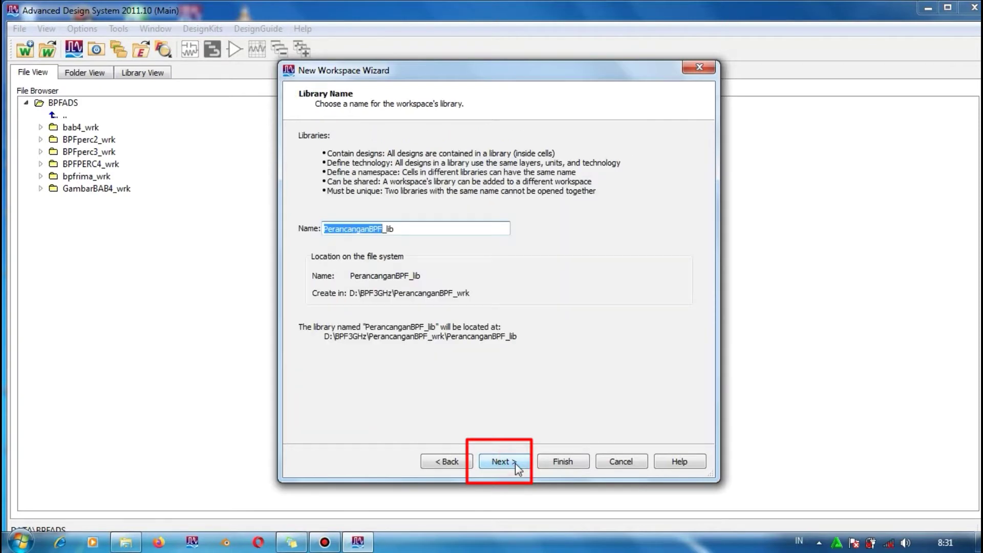
pyautogui.click(517, 466)
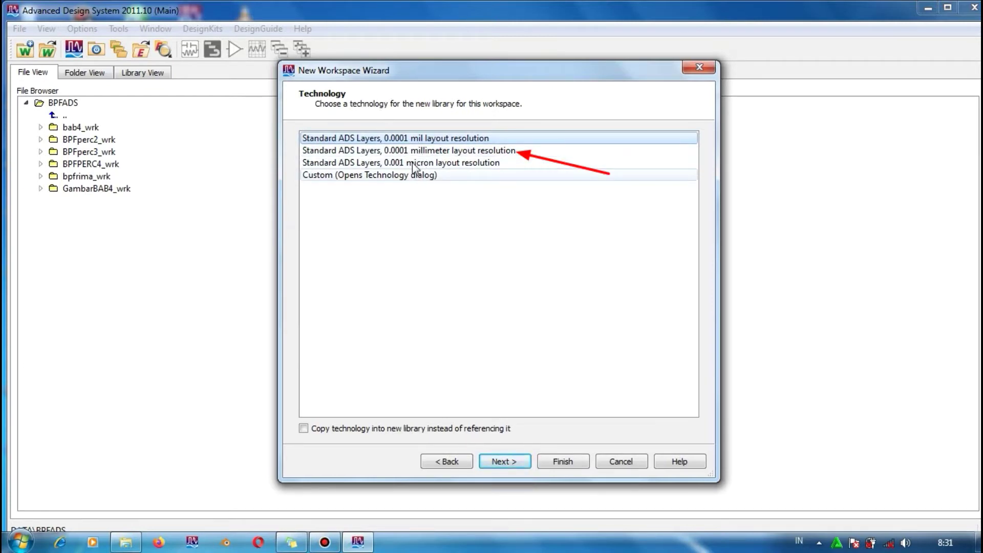
pyautogui.click(400, 152)
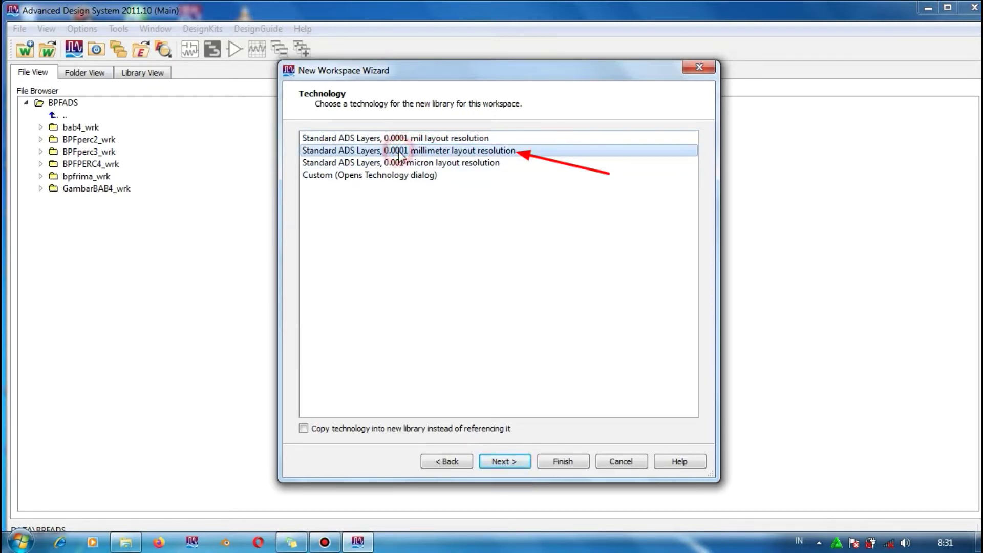
pyautogui.click(519, 463)
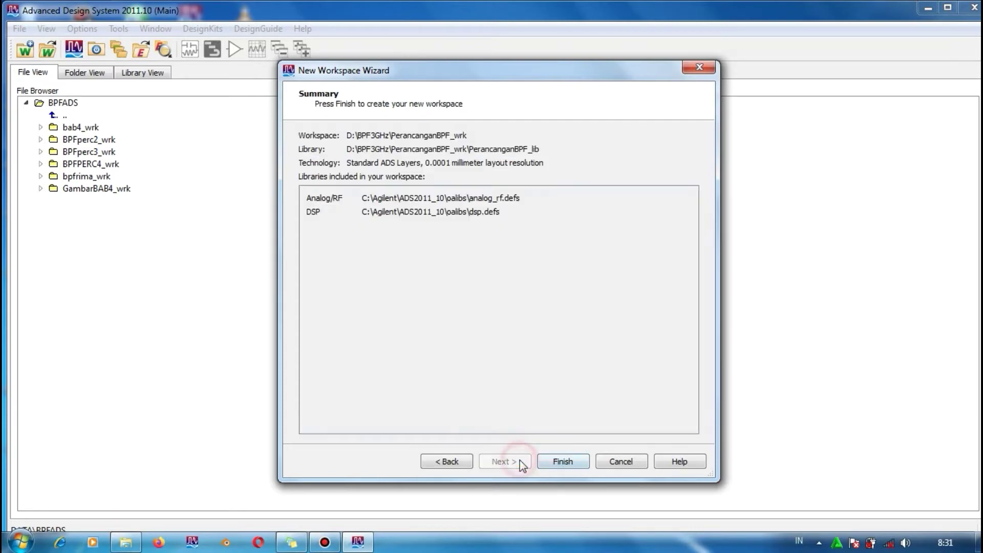
pyautogui.click(558, 463)
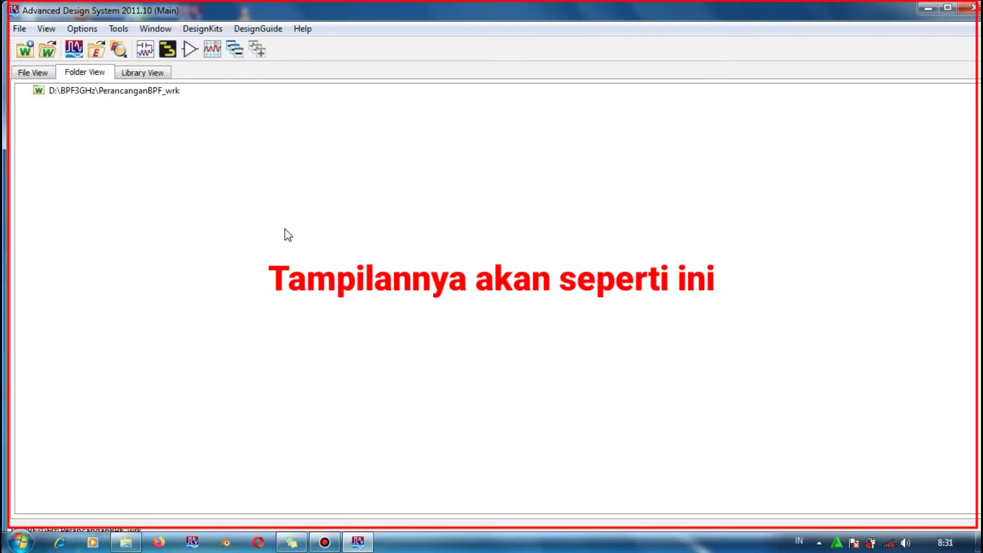
# Step: Create a layout cell named Percobaan1 in the PerancanganBPF_lib library and maximize its layout window
pyautogui.click(169, 49)
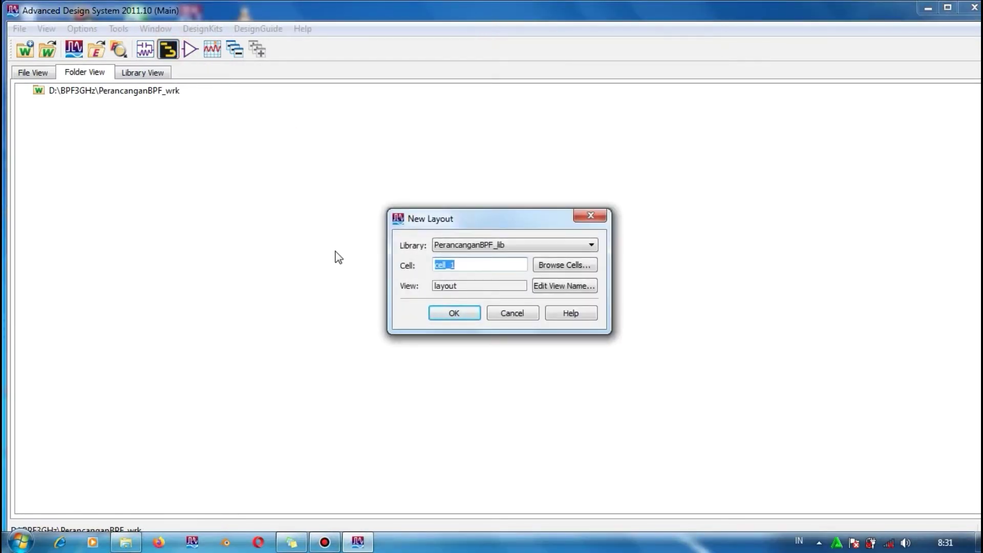
pyautogui.write('Percobaan1')
pyautogui.click(451, 311)
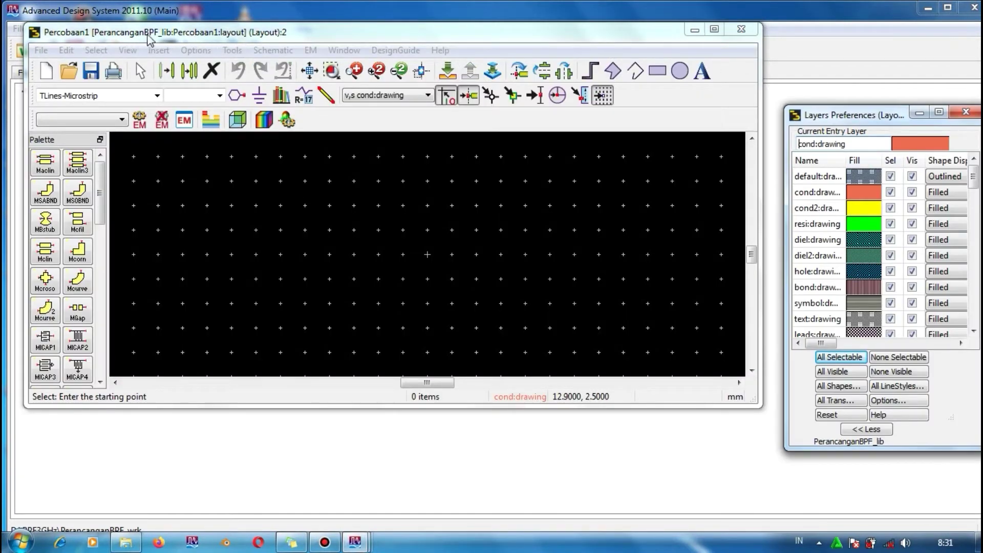
pyautogui.moveTo(431, 407); pyautogui.dragTo(431, 535)
pyautogui.click(715, 30)
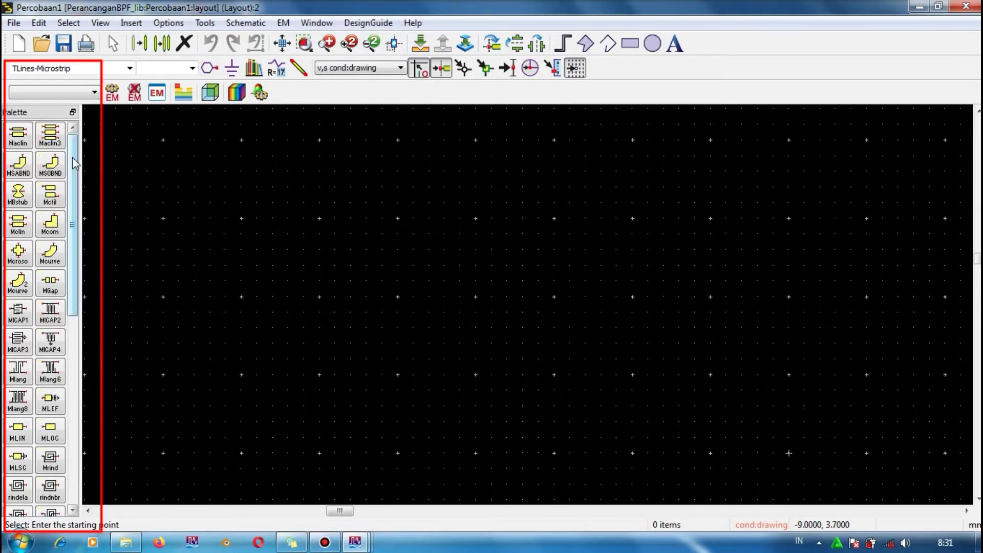
# Step: Look through the microstrip components and the available component categories, keeping TLines-Microstrip selected
pyautogui.scroll(-3, 75, 163)
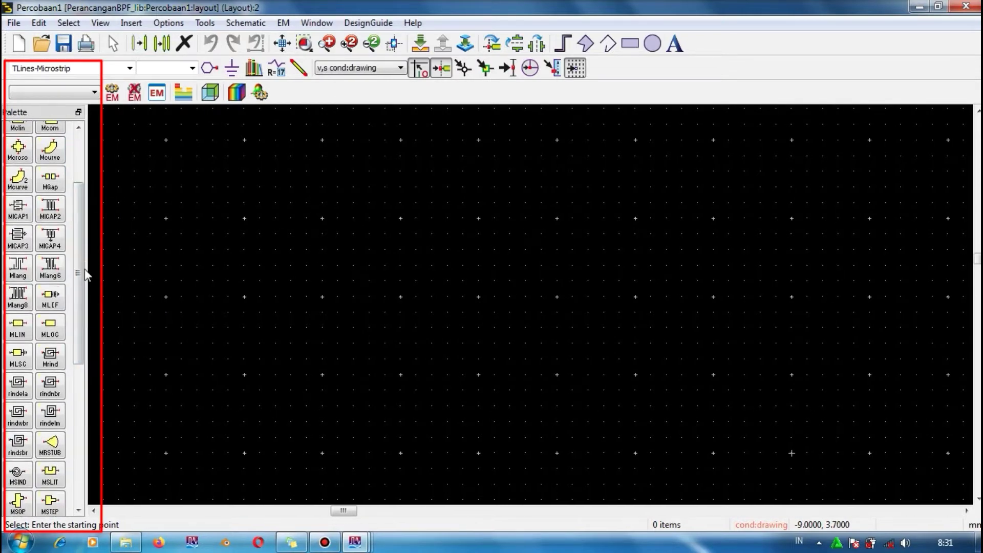
pyautogui.moveTo(85, 270); pyautogui.dragTo(80, 365)
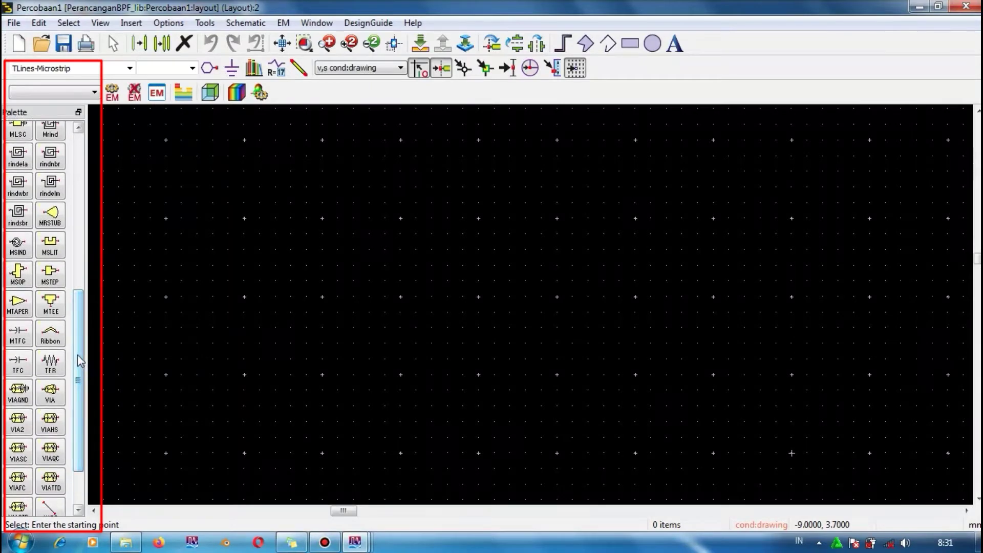
pyautogui.scroll(4, 78, 358)
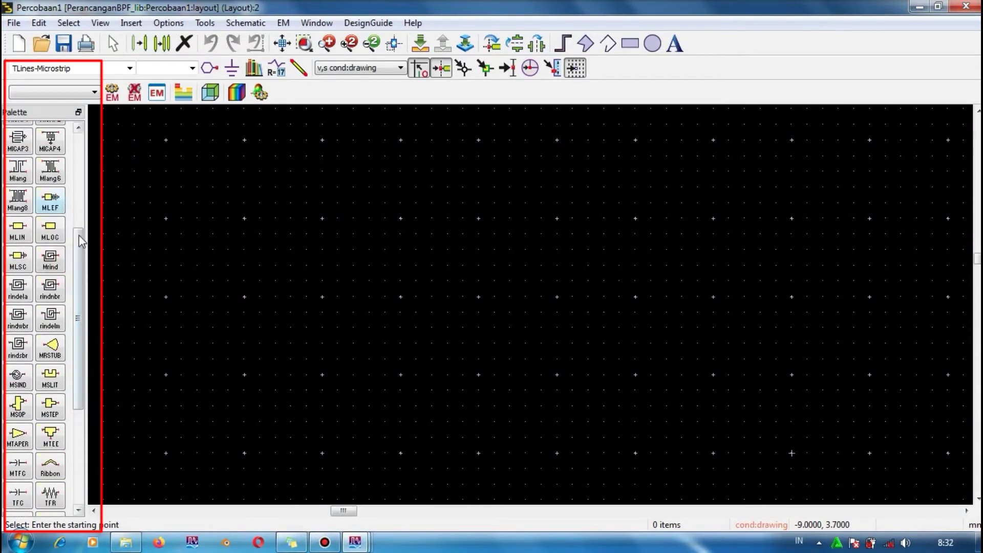
pyautogui.scroll(4, 79, 240)
pyautogui.click(129, 68)
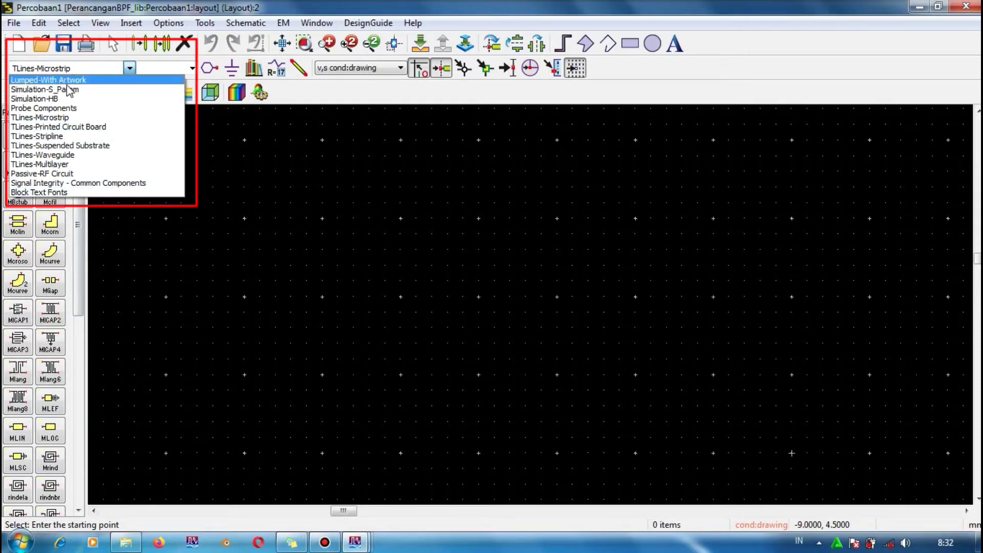
pyautogui.click(61, 119)
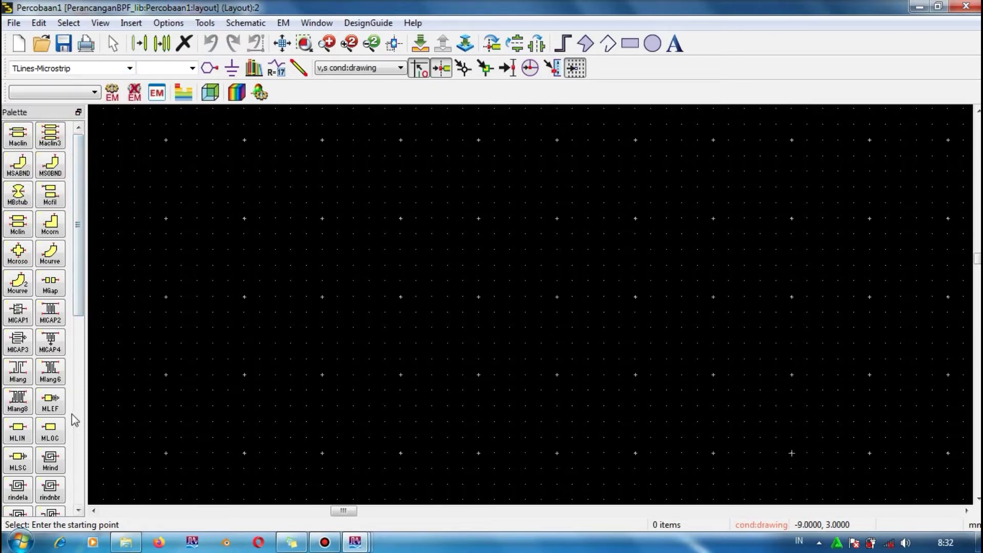
# Step: Start inserting an MLIN microstrip line with width 1.7 mm and length 5 mm
pyautogui.click(19, 434)
pyautogui.doubleClick(17, 436)
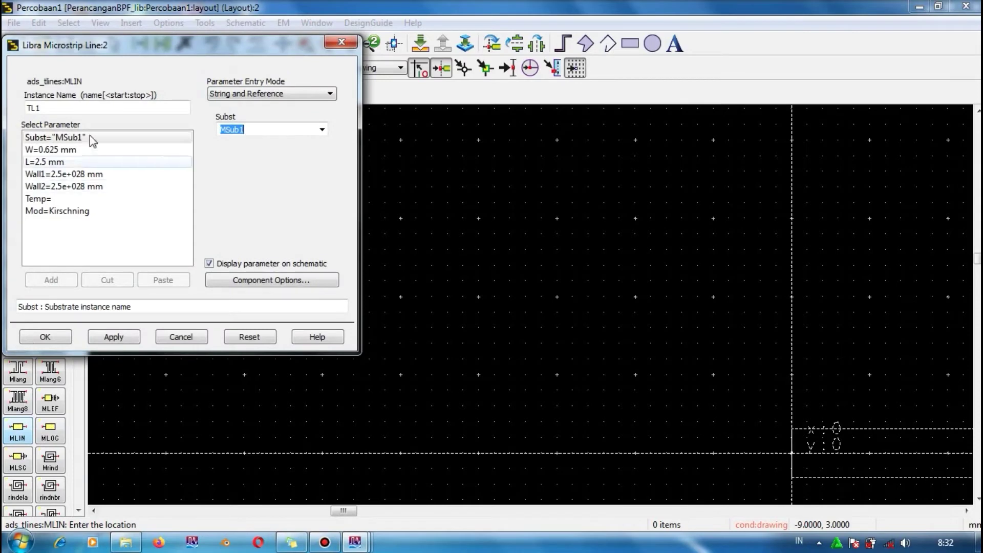
pyautogui.click(41, 151)
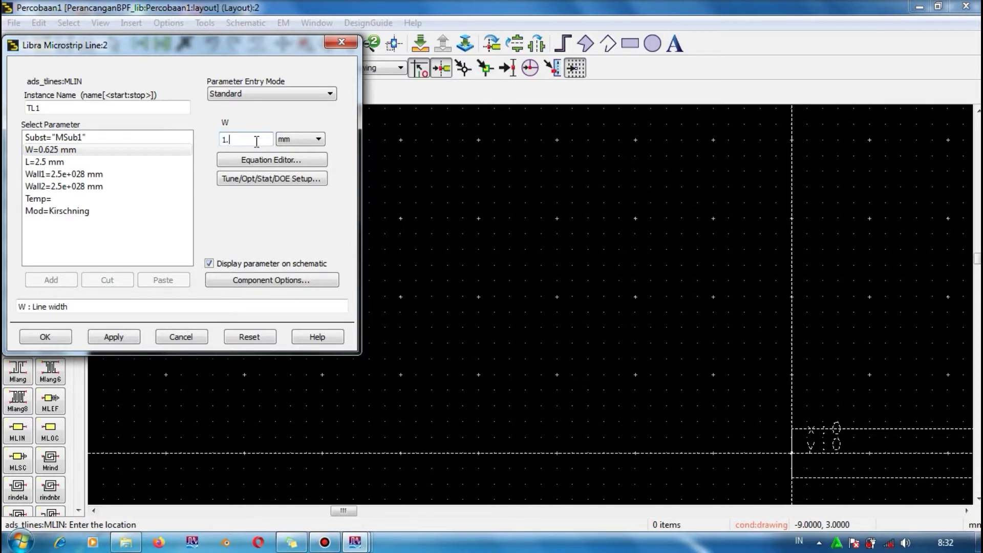
pyautogui.write('1.7')
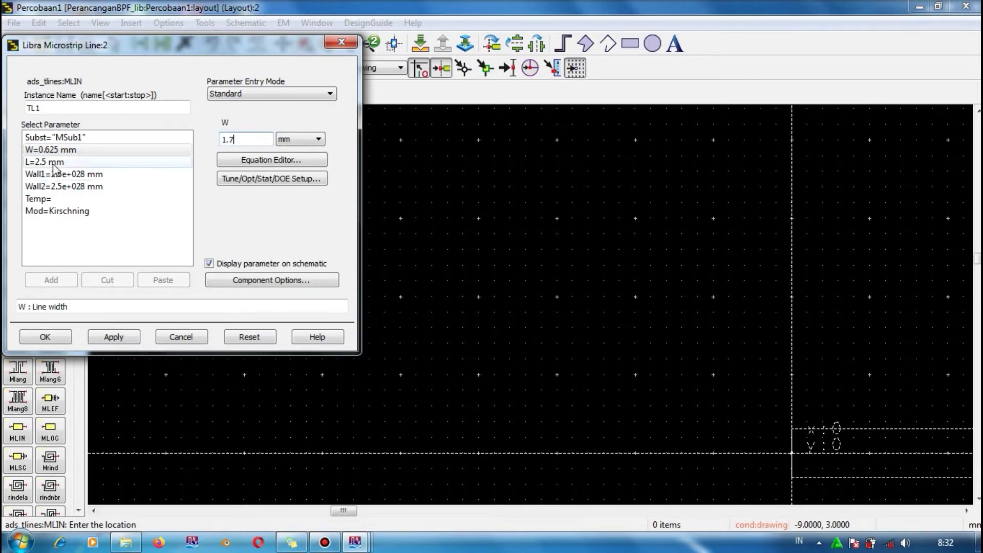
pyautogui.click(46, 162)
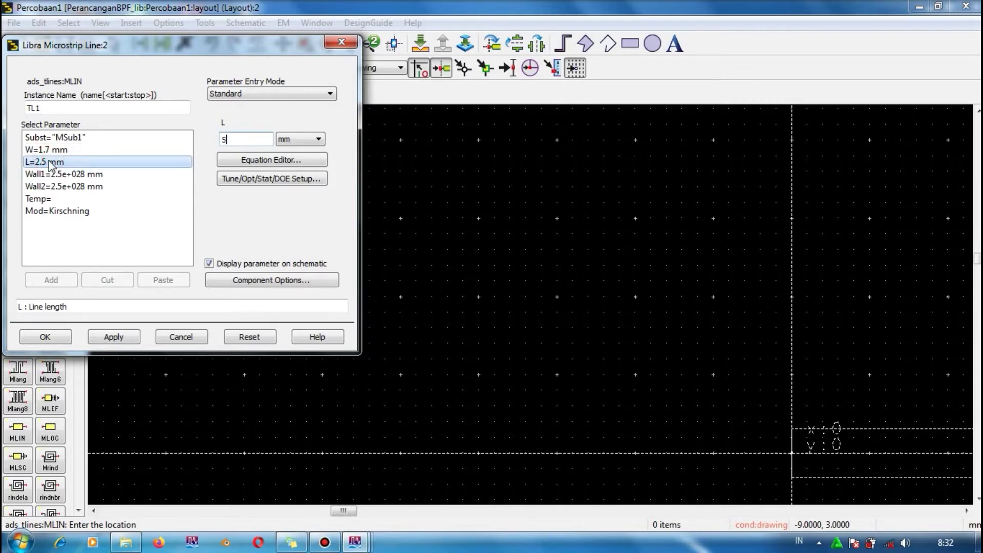
pyautogui.click(114, 338)
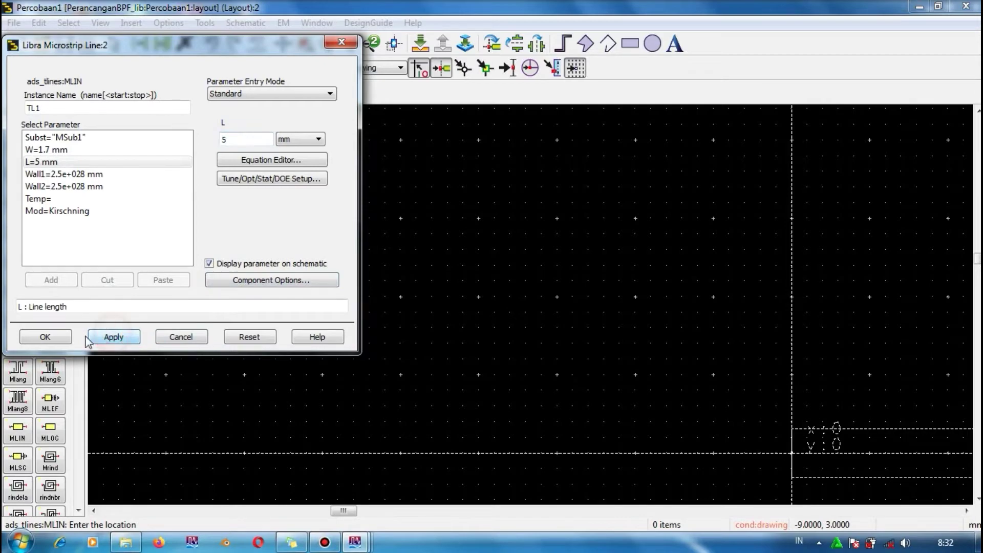
pyautogui.click(67, 339)
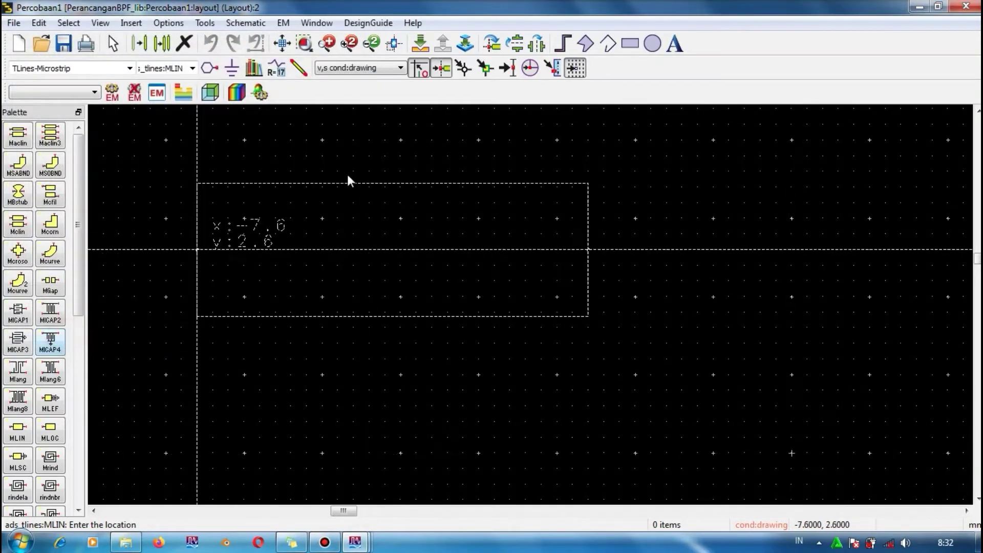
# Step: Place four horizontal copies of the microstrip line as the upper, lower, left and right sides of the loop
pyautogui.click(330, 218)
pyautogui.scroll(-5, 527, 307)
pyautogui.scroll(3, 571, 347)
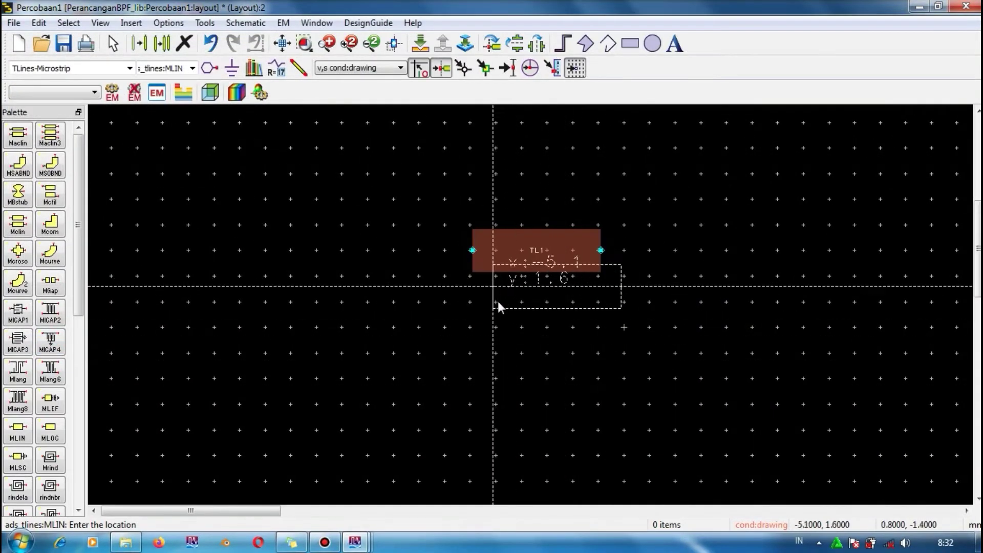
pyautogui.scroll(3, 528, 315)
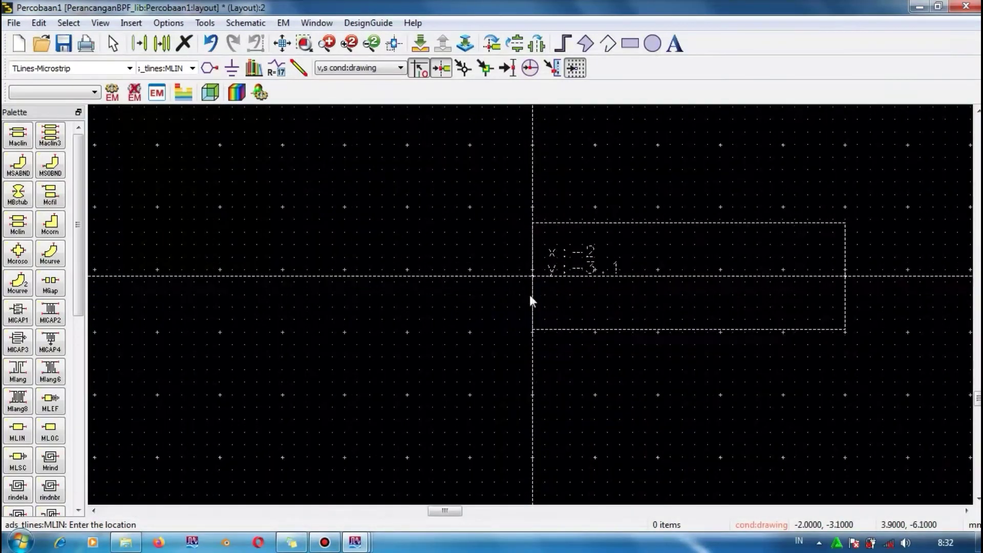
pyautogui.scroll(-4, 529, 294)
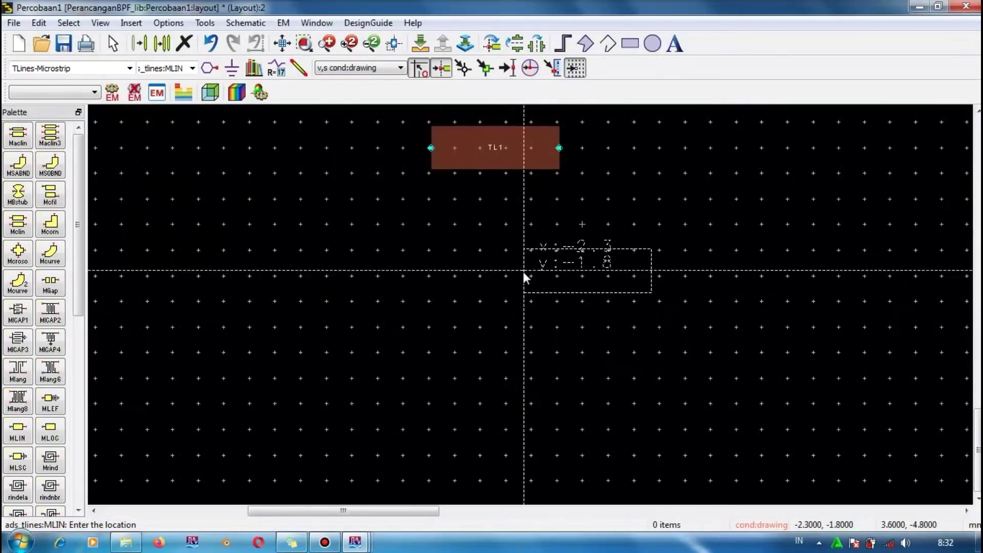
pyautogui.click(432, 391)
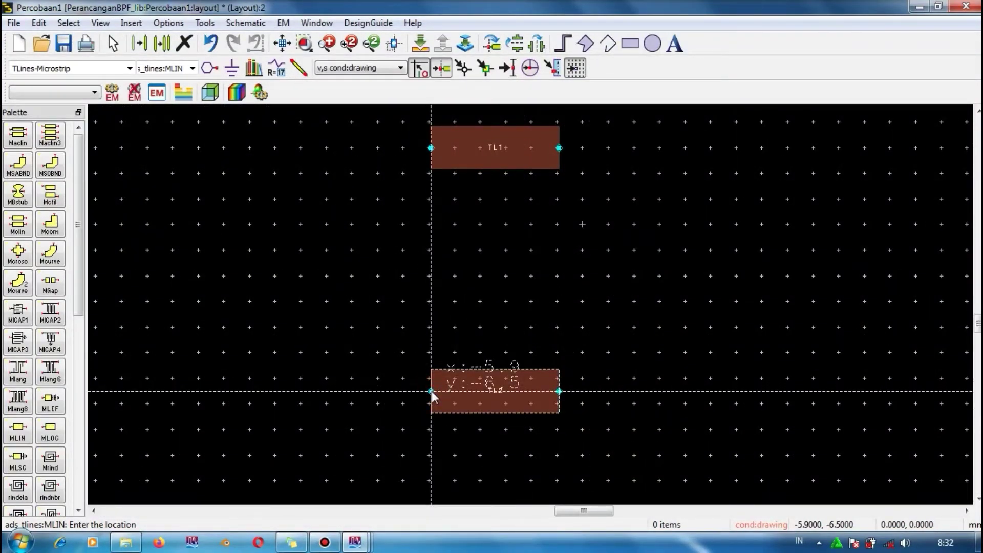
pyautogui.click(239, 216)
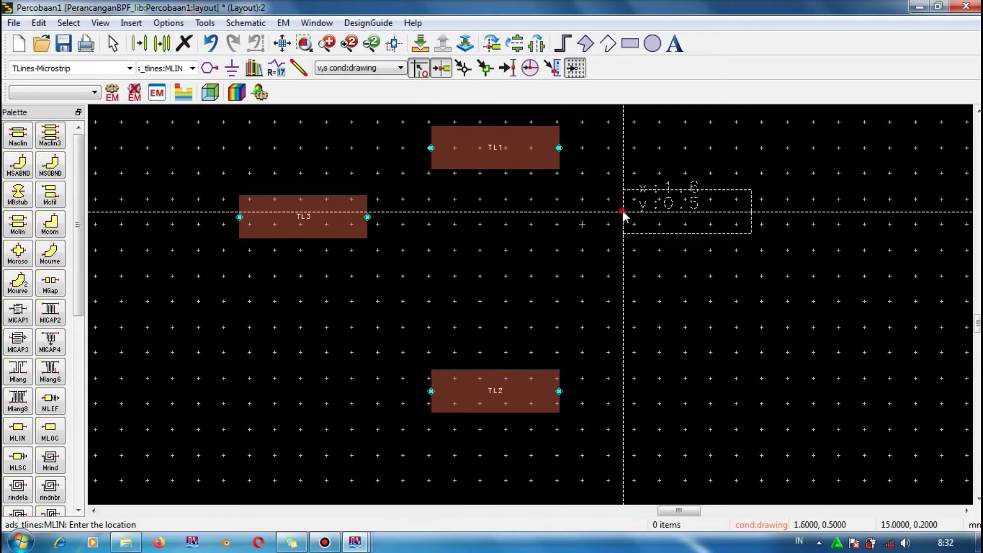
pyautogui.click(623, 211)
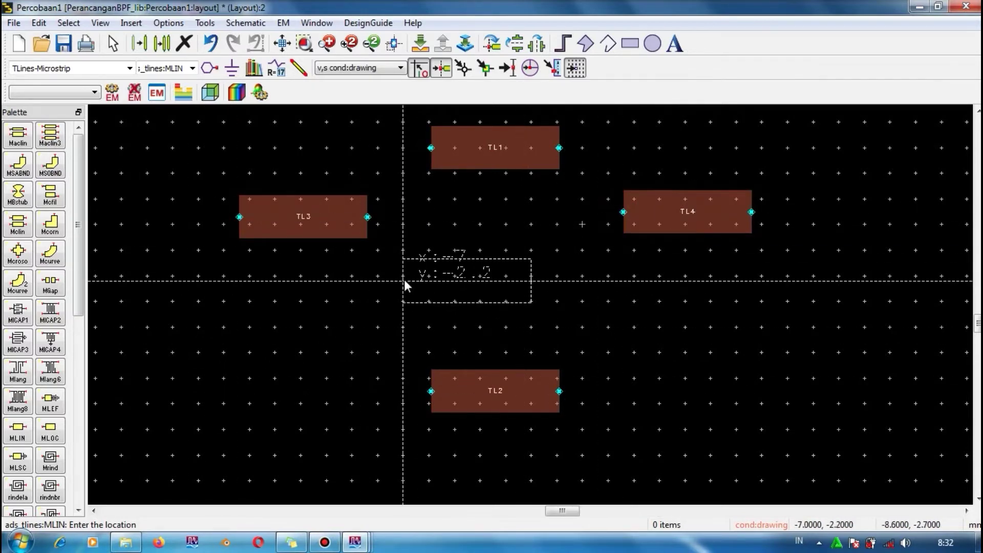
pyautogui.press('Escape')
# Step: Rotate line TL3 to vertical and move it in as the loop's left side between TL1 and TL2
pyautogui.click(331, 232)
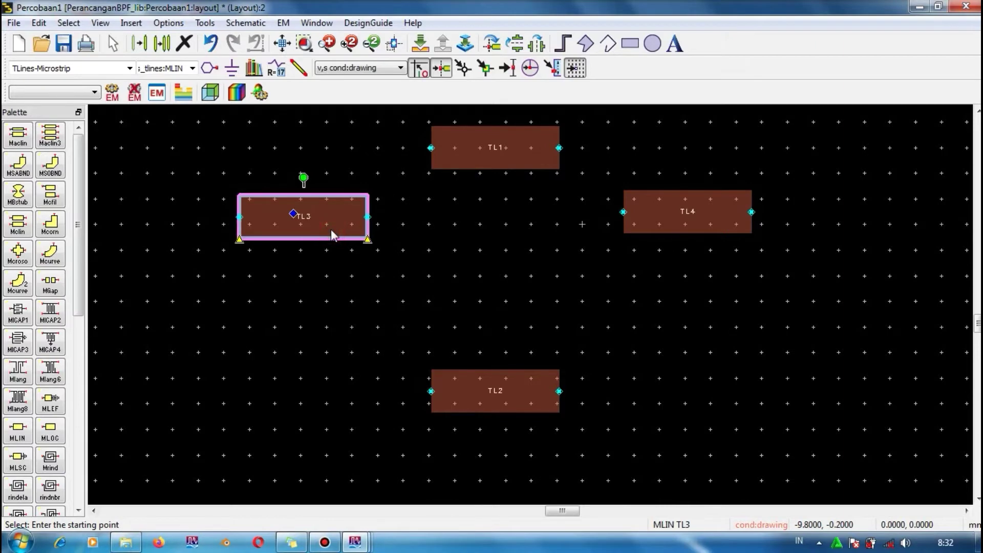
pyautogui.hotkey('ctrl', 'r')
pyautogui.moveTo(266, 262); pyautogui.dragTo(423, 242)
# Step: Rotate line TL4 to vertical and move it out to the right of the loop
pyautogui.click(660, 225)
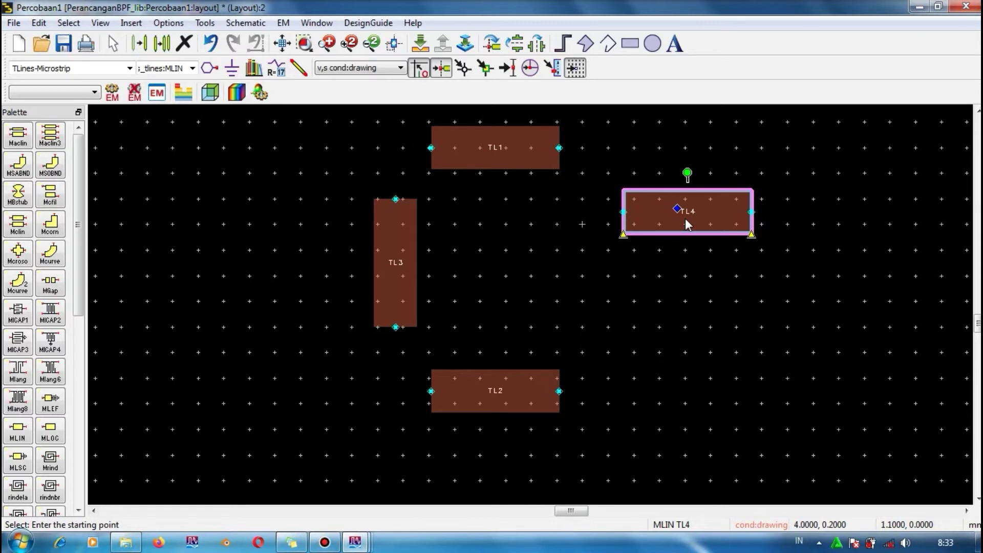
pyautogui.hotkey('ctrl', 'r')
pyautogui.doubleClick(735, 287)
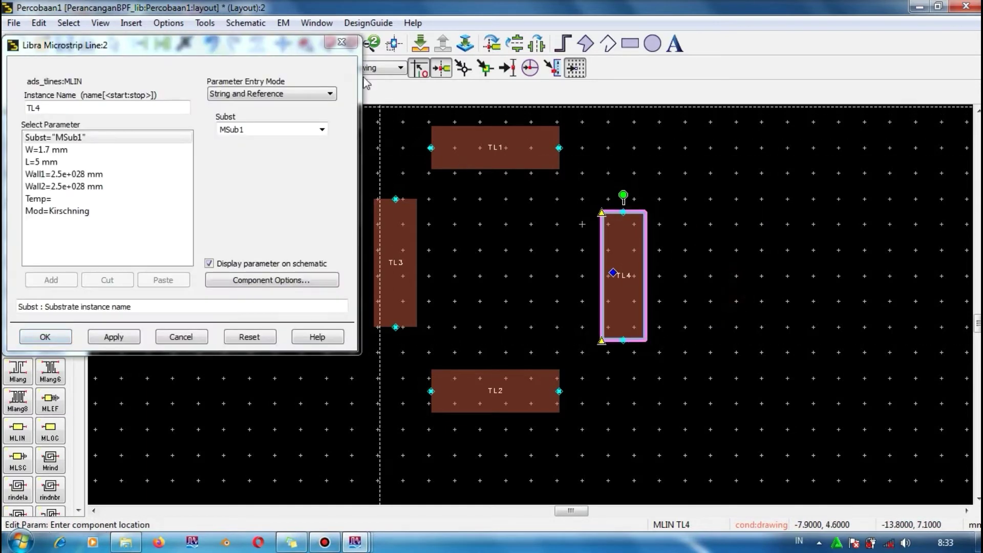
pyautogui.press('Escape')
pyautogui.moveTo(682, 242); pyautogui.dragTo(692, 220)
pyautogui.moveTo(660, 244); pyautogui.dragTo(733, 231)
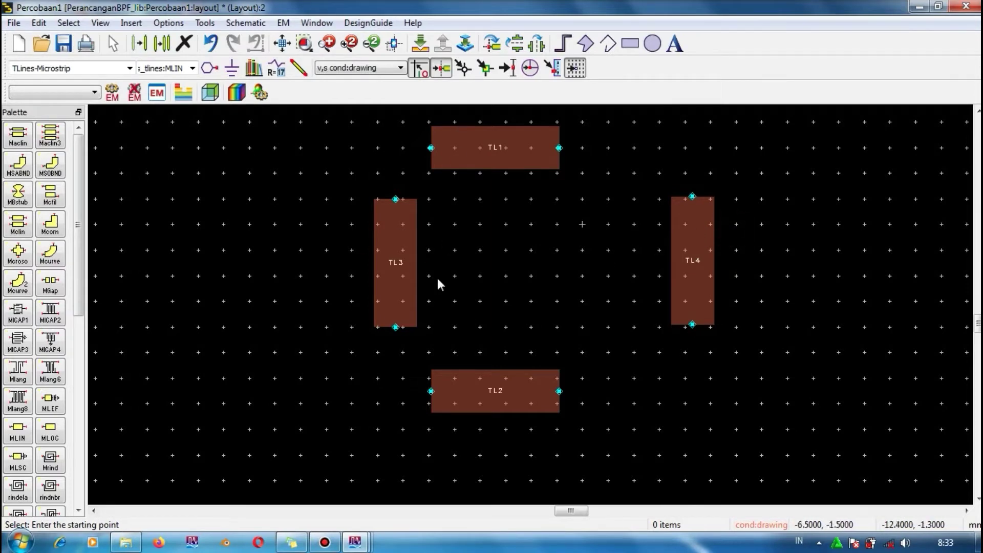
# Step: Move TL3 up to the lower-left corner of TL1 and shift TL2 slightly to the right
pyautogui.moveTo(395, 253); pyautogui.dragTo(405, 221)
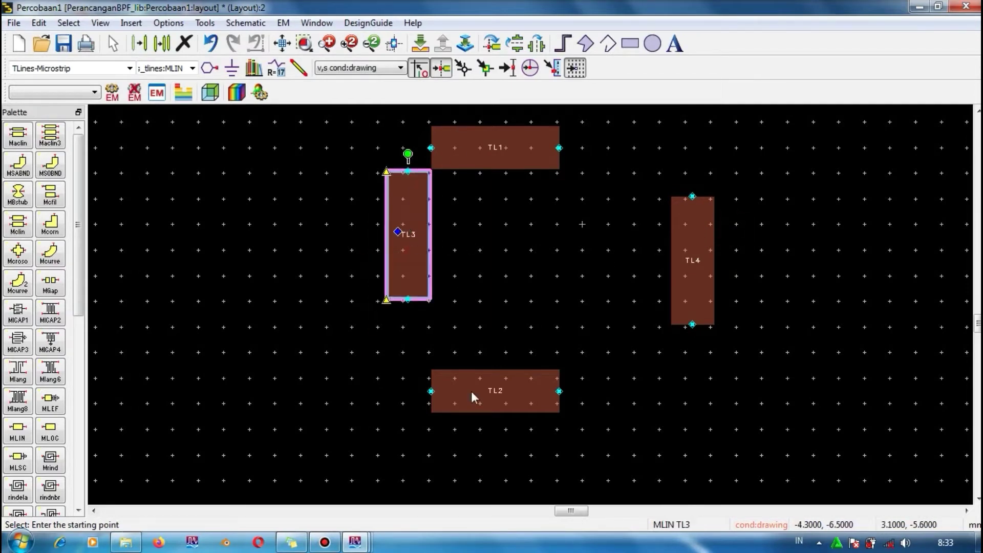
pyautogui.moveTo(472, 391)
pyautogui.mouseDown()
pyautogui.moveTo(476, 327)
pyautogui.moveTo(479, 387)
pyautogui.mouseUp()
pyautogui.click(468, 328)
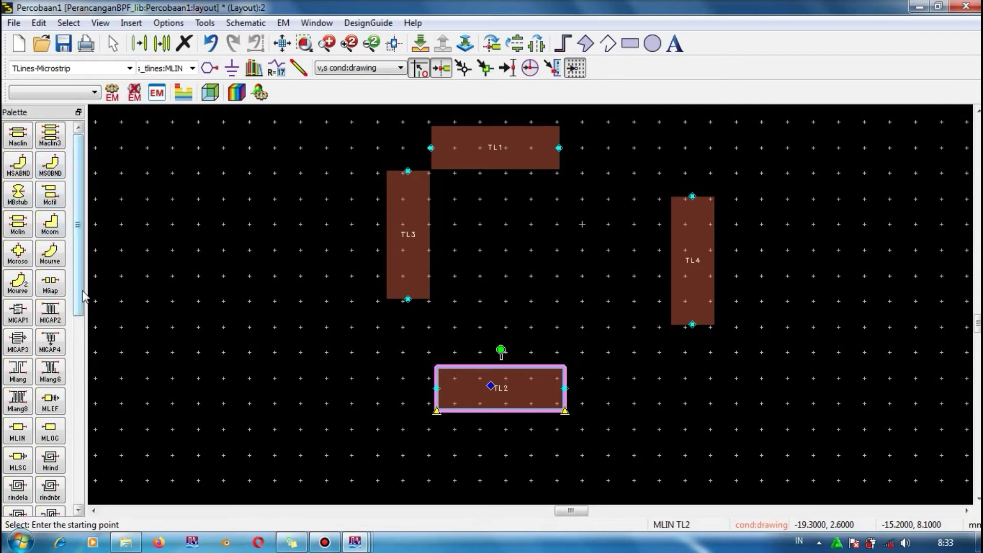
# Step: Start inserting an MSOBND optimally chamfered 90-degree bend with its conductor width matched to the microstrip lines
pyautogui.click(54, 173)
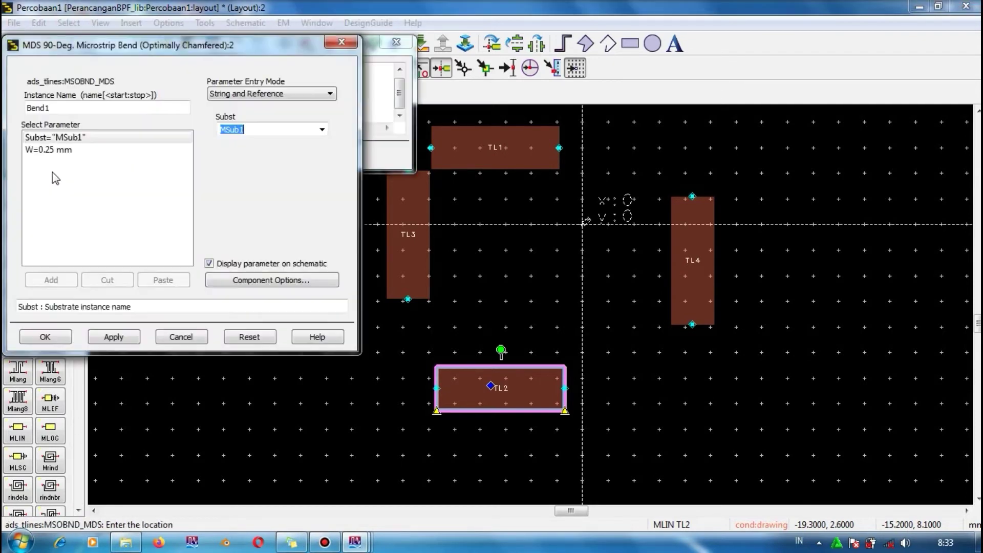
pyautogui.click(50, 155)
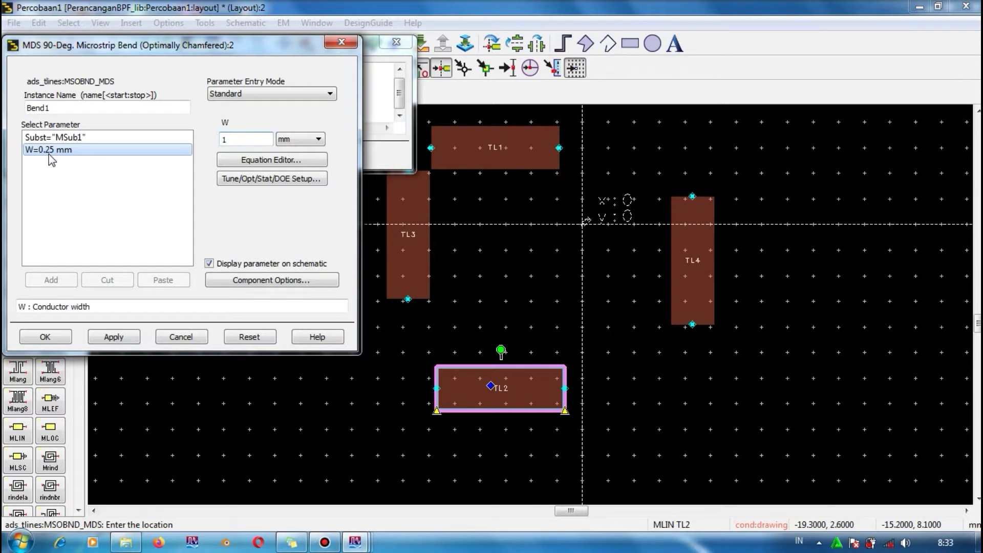
pyautogui.click(114, 336)
pyautogui.click(54, 340)
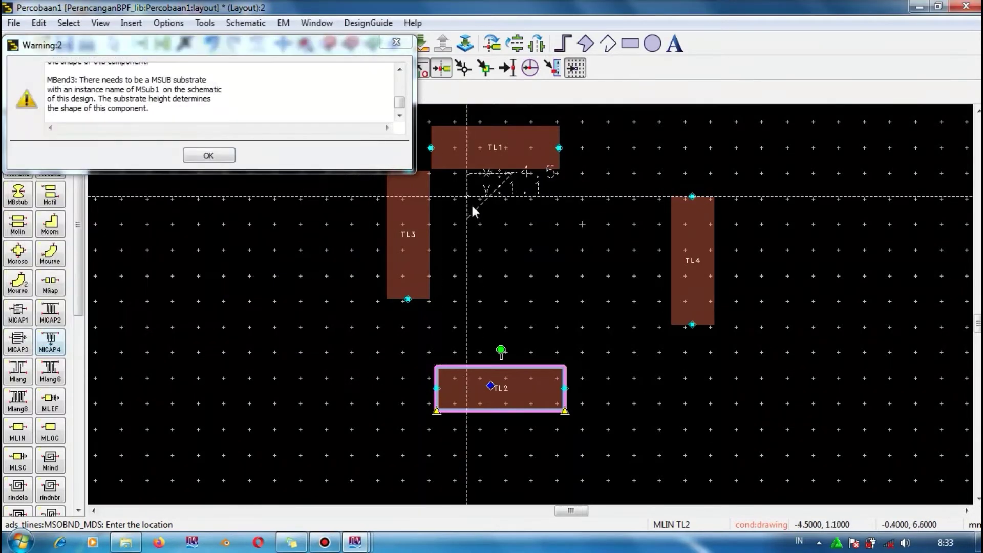
# Step: Place four copies of the chamfered bend loosely among the lines and dismiss the substrate warning
pyautogui.click(491, 263)
pyautogui.click(396, 42)
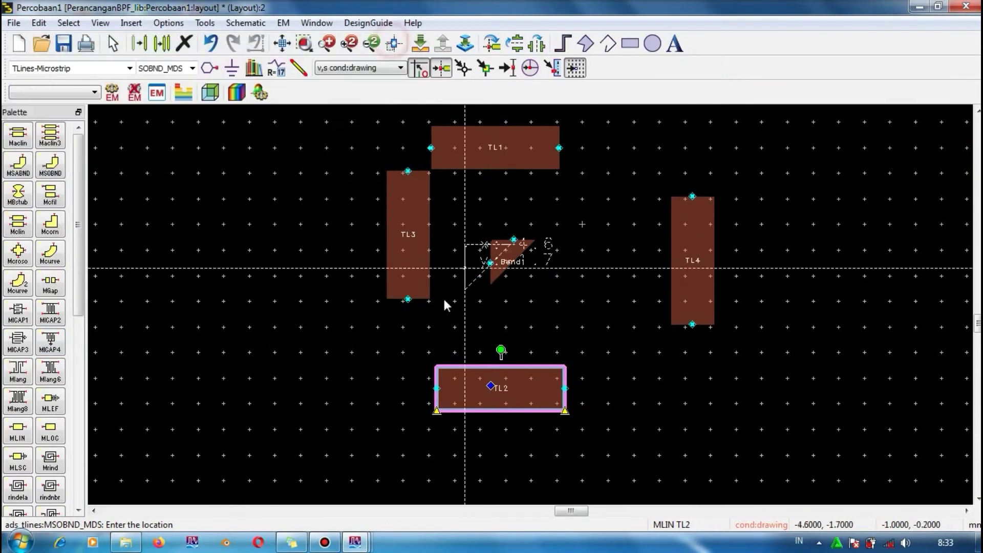
pyautogui.click(616, 350)
pyautogui.click(363, 370)
pyautogui.click(562, 212)
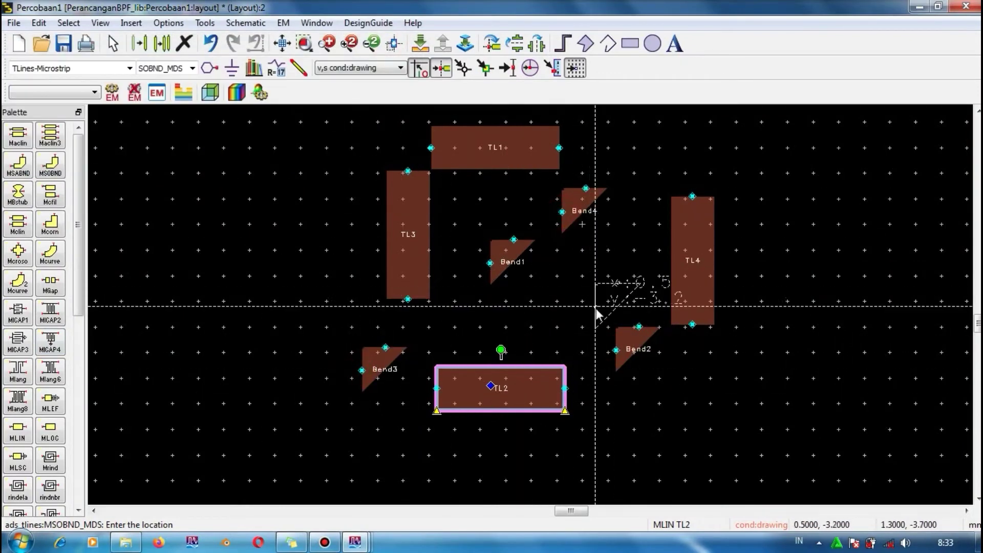
pyautogui.press('Escape')
# Step: Rotate Bend1 and attach it to the left end of TL1 as the loop's upper-left corner
pyautogui.click(506, 256)
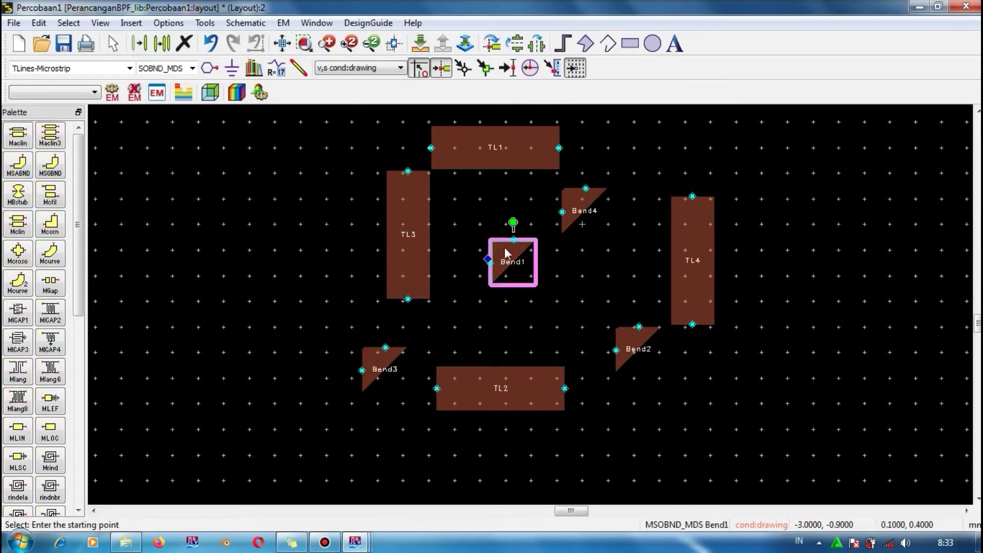
pyautogui.hotkey('ctrl', 'r')
pyautogui.moveTo(446, 260); pyautogui.dragTo(410, 158)
pyautogui.click(473, 284)
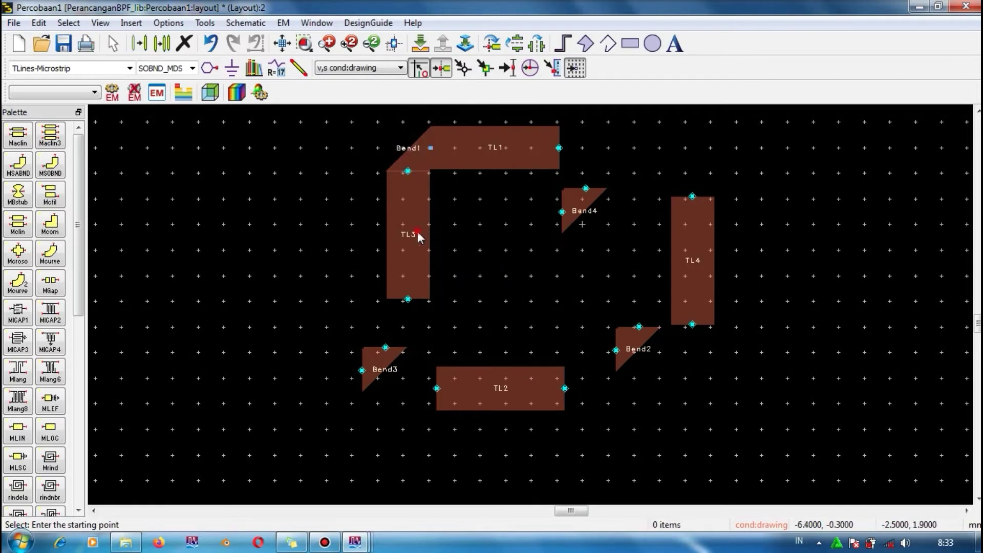
# Step: Move TL3 so its upper end connects to Bend1, and inspect the corner's joints up close
pyautogui.click(423, 201)
pyautogui.scroll(3, 423, 201)
pyautogui.scroll(2, 530, 306)
pyautogui.moveTo(413, 372); pyautogui.dragTo(461, 422)
pyautogui.moveTo(528, 351); pyautogui.dragTo(473, 354)
pyautogui.click(711, 340)
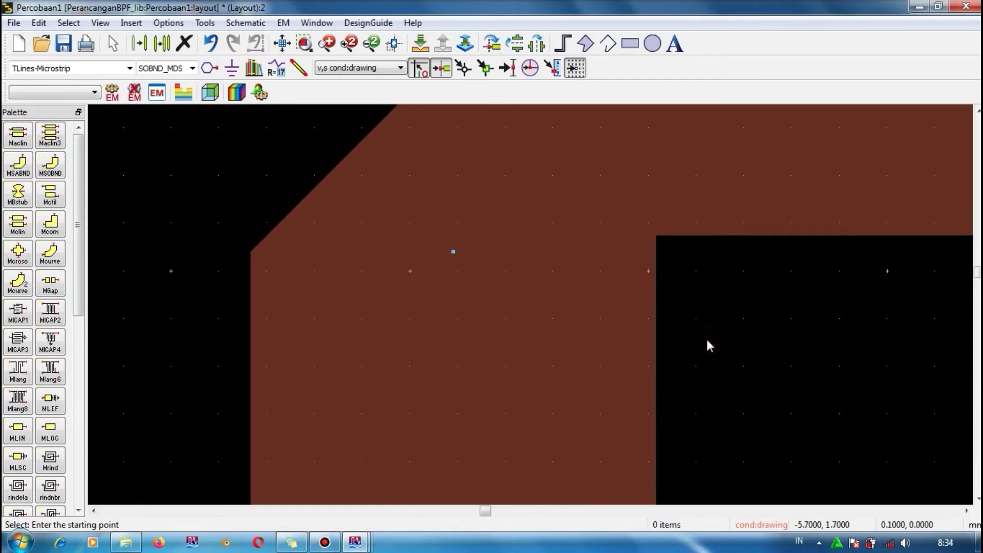
pyautogui.scroll(-4, 536, 307)
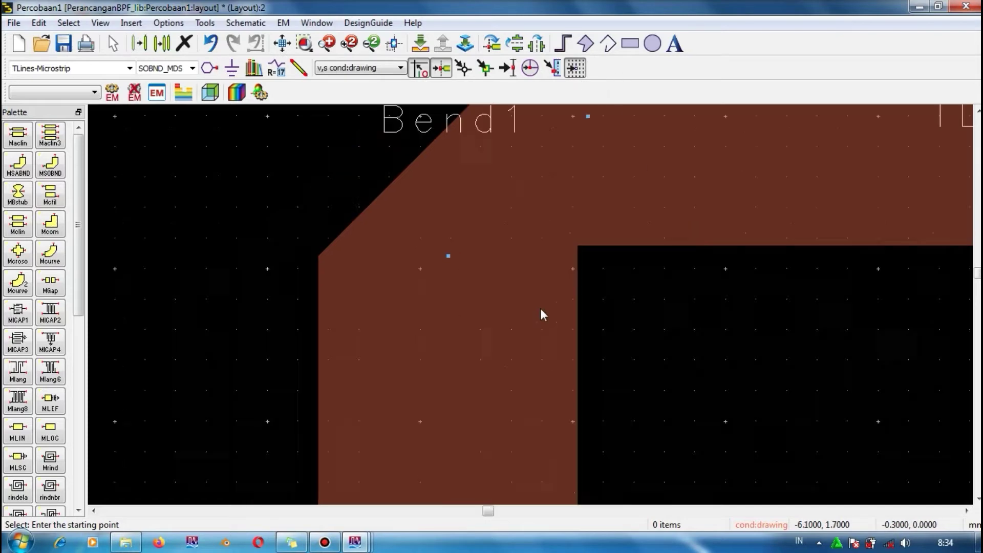
pyautogui.scroll(5, 327, 174)
pyautogui.scroll(1, 514, 304)
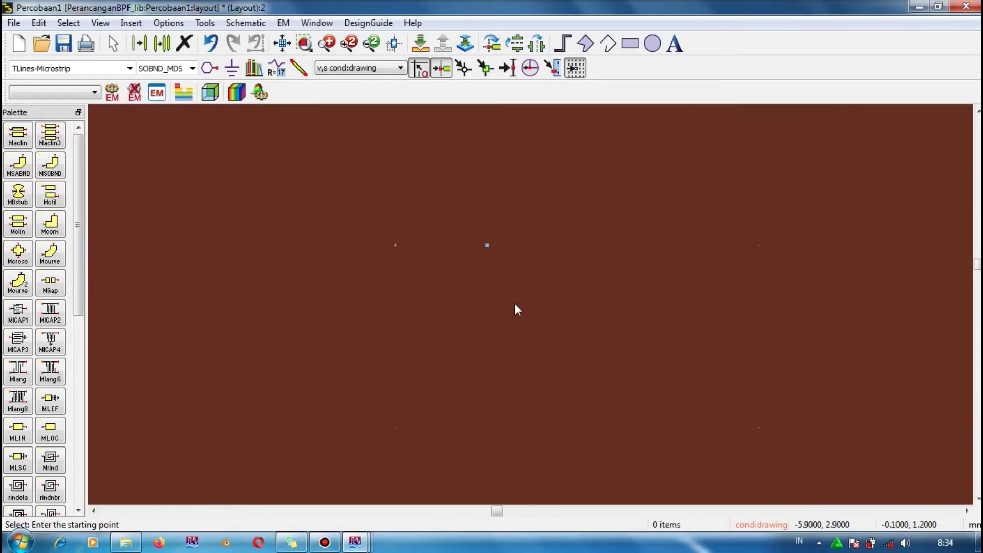
pyautogui.scroll(-4, 522, 303)
pyautogui.scroll(2, 538, 330)
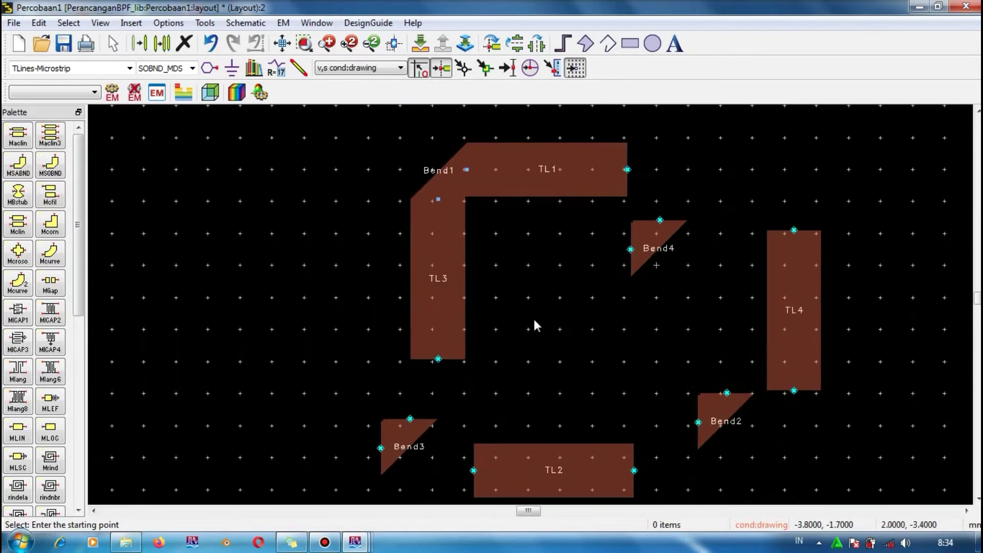
# Step: Try rotating Bend4 and attaching it to the right end of TL1, and inspect the joint up close
pyautogui.scroll(-2, 580, 336)
pyautogui.click(581, 224)
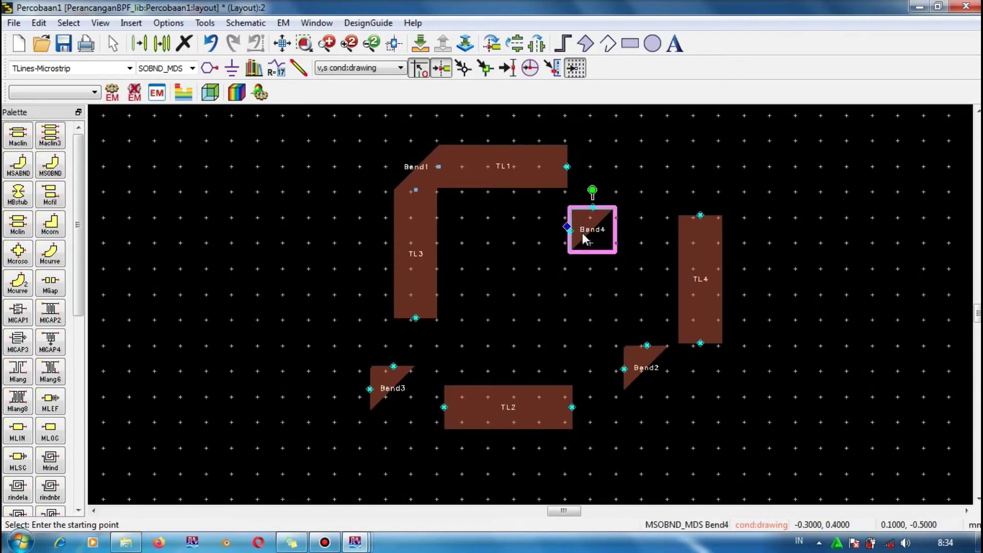
pyautogui.moveTo(583, 233); pyautogui.dragTo(560, 223)
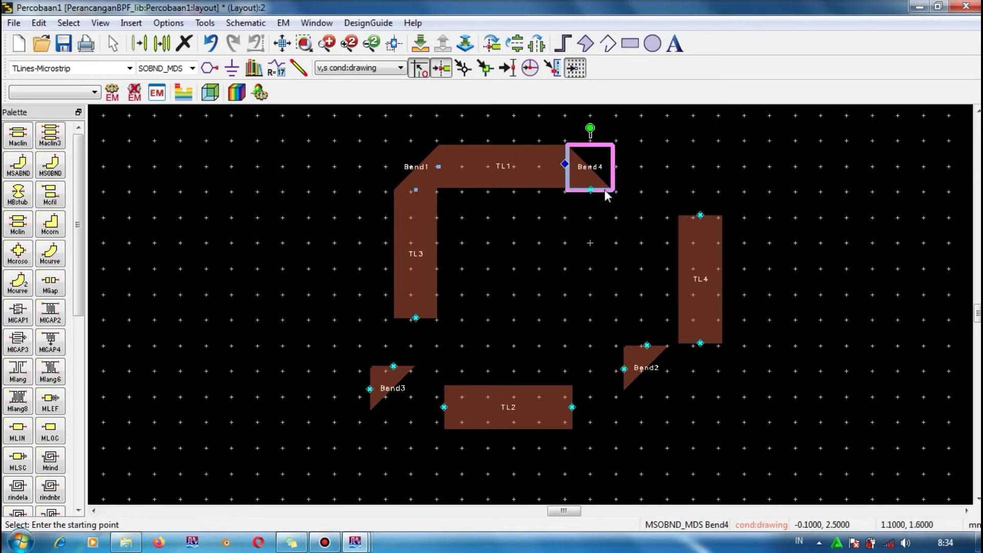
pyautogui.click(606, 193)
pyautogui.scroll(3, 492, 279)
pyautogui.scroll(-3, 532, 309)
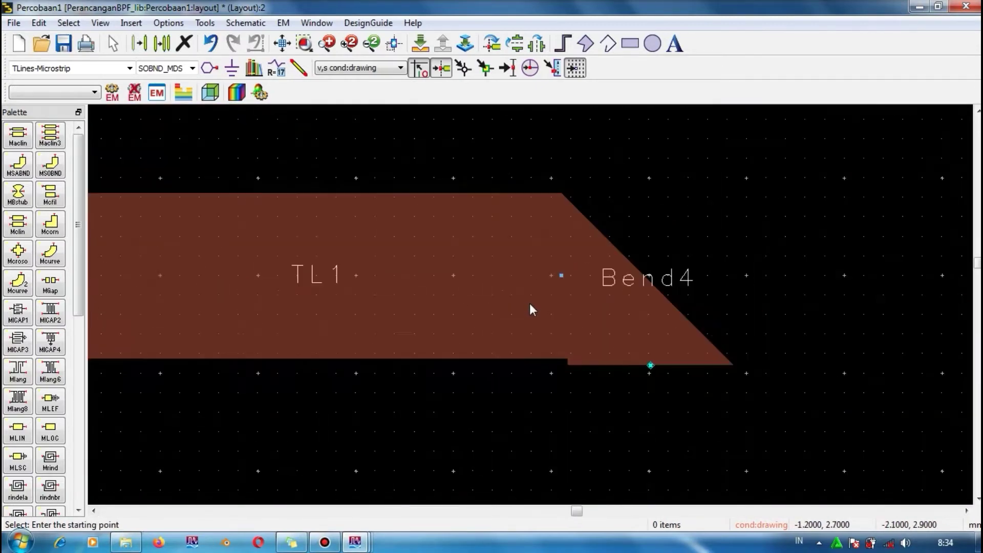
pyautogui.scroll(3, 529, 310)
pyautogui.hscroll(3, 533, 310)
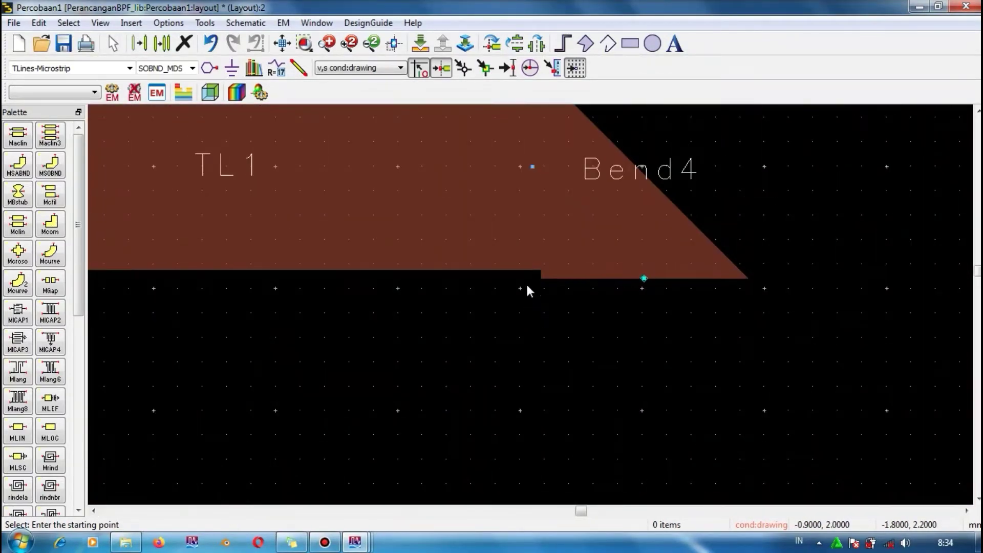
# Step: Pull Bend4 away from TL1 and delete the connection wire stretched between them
pyautogui.moveTo(589, 240); pyautogui.dragTo(823, 270)
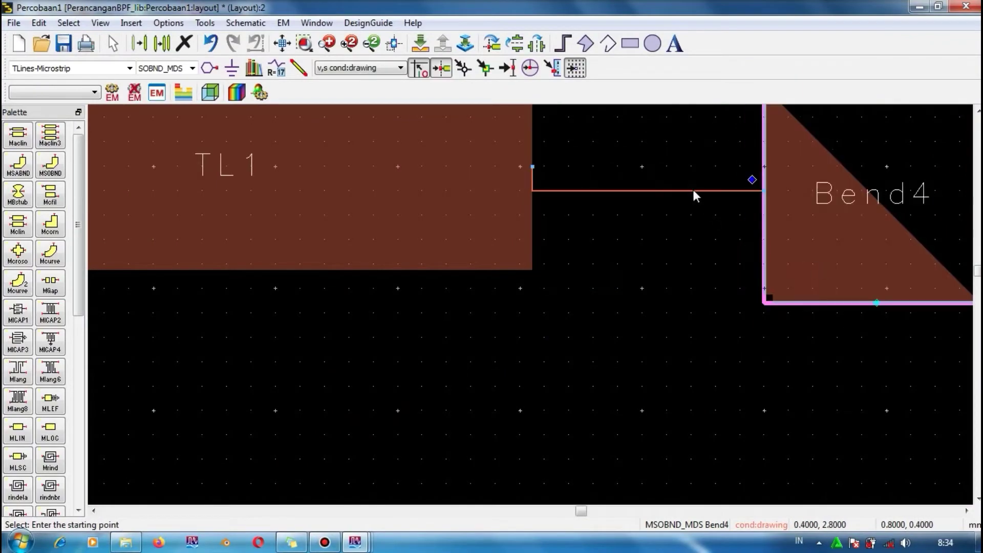
pyautogui.click(694, 192)
pyautogui.press('Delete')
pyautogui.scroll(-3, 705, 309)
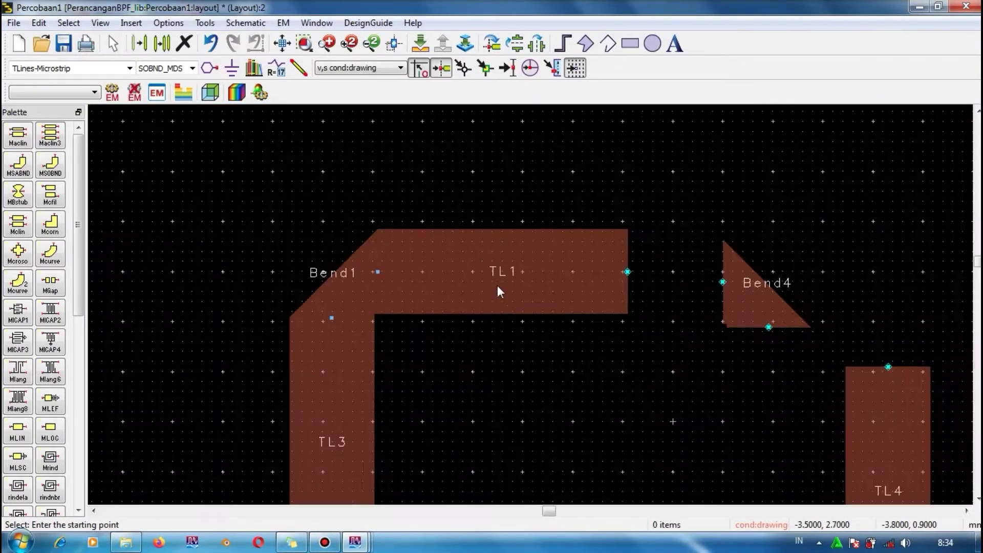
# Step: Check the conductor width parameter of the MSOBND bend Bend4 and delete the bend
pyautogui.scroll(5, 501, 290)
pyautogui.scroll(-3, 643, 312)
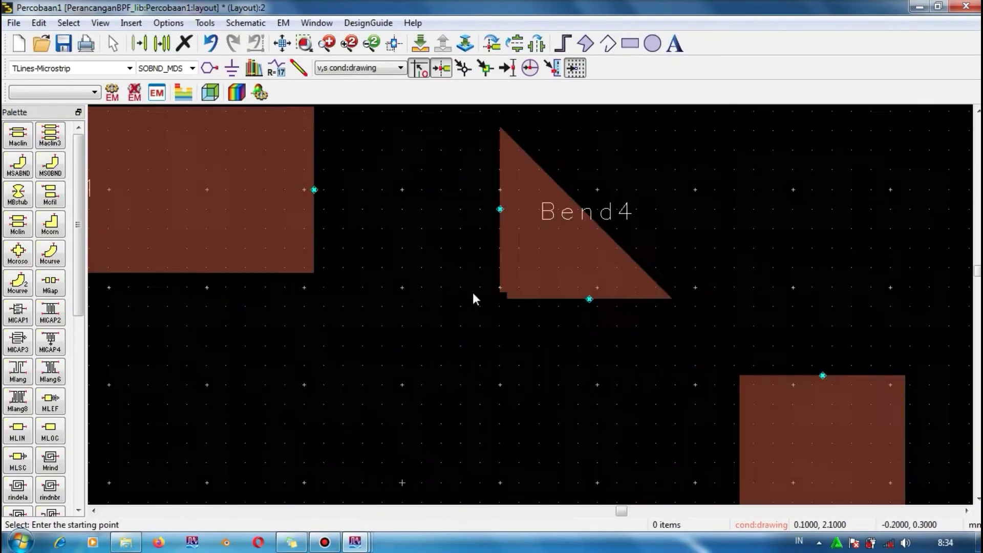
pyautogui.scroll(2, 474, 296)
pyautogui.doubleClick(684, 272)
pyautogui.click(114, 336)
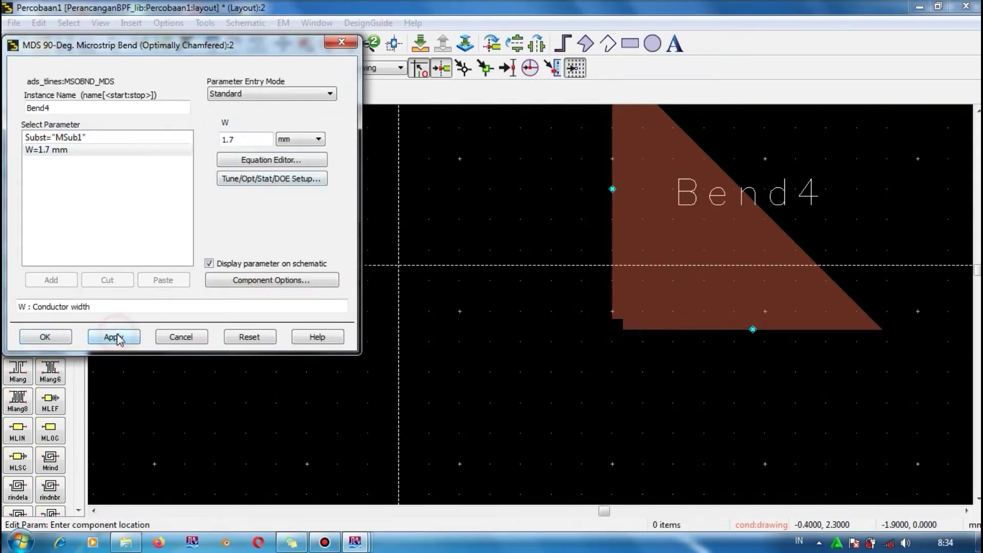
pyautogui.click(32, 339)
pyautogui.press('Delete')
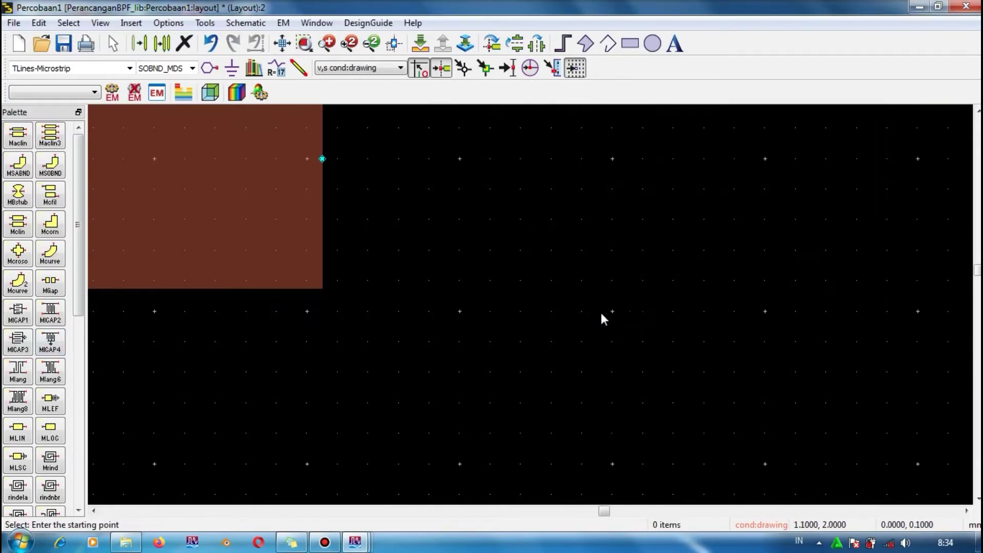
pyautogui.scroll(-3, 602, 318)
pyautogui.doubleClick(50, 224)
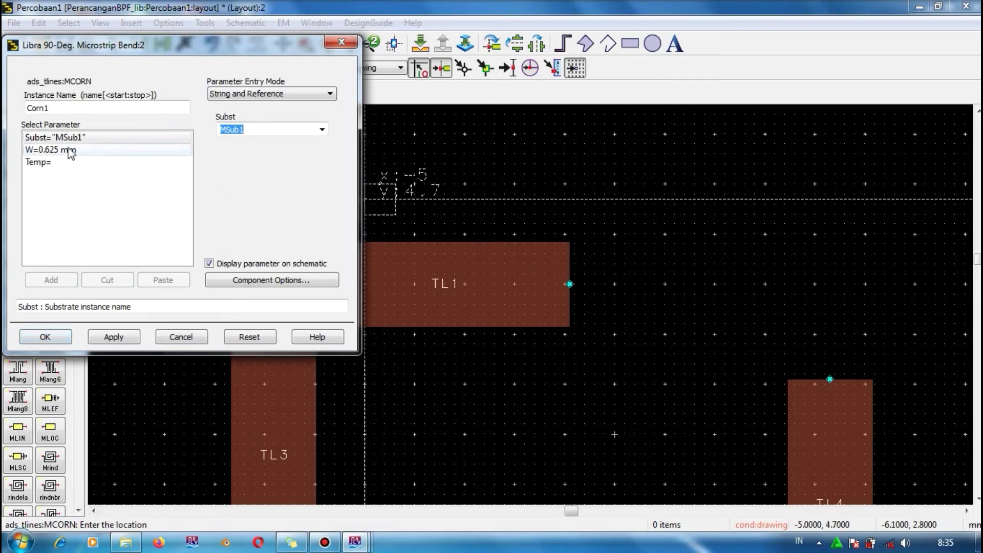
pyautogui.click(60, 150)
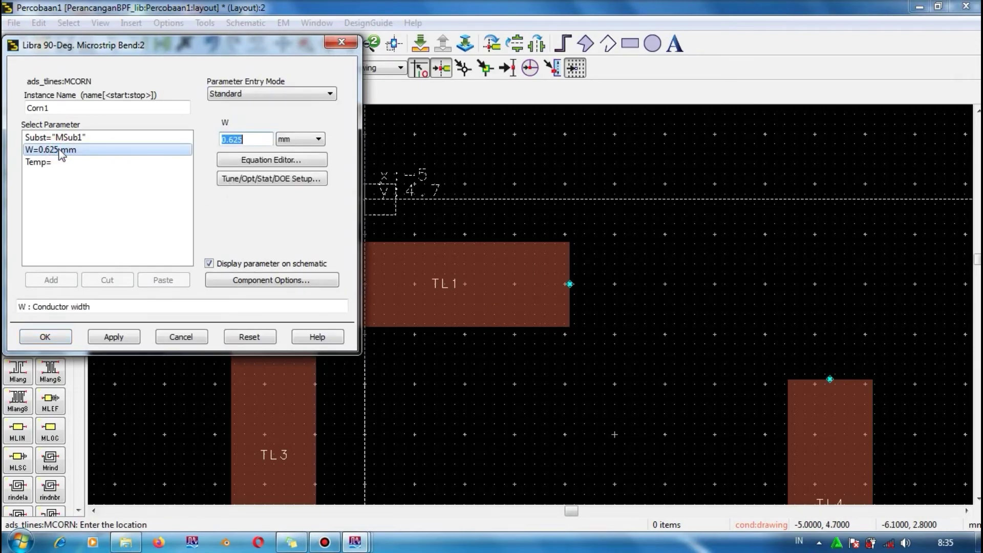
pyautogui.write('1.7')
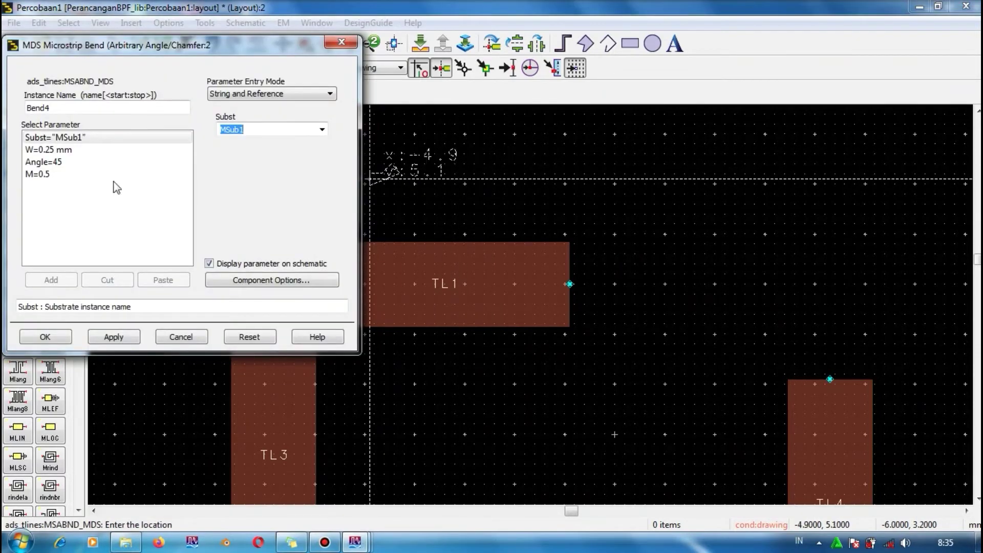
# Step: Configure the new MSABND arbitrary-angle bend with a conductor width of 1.7 mm and an angle of 90 degrees
pyautogui.click(51, 150)
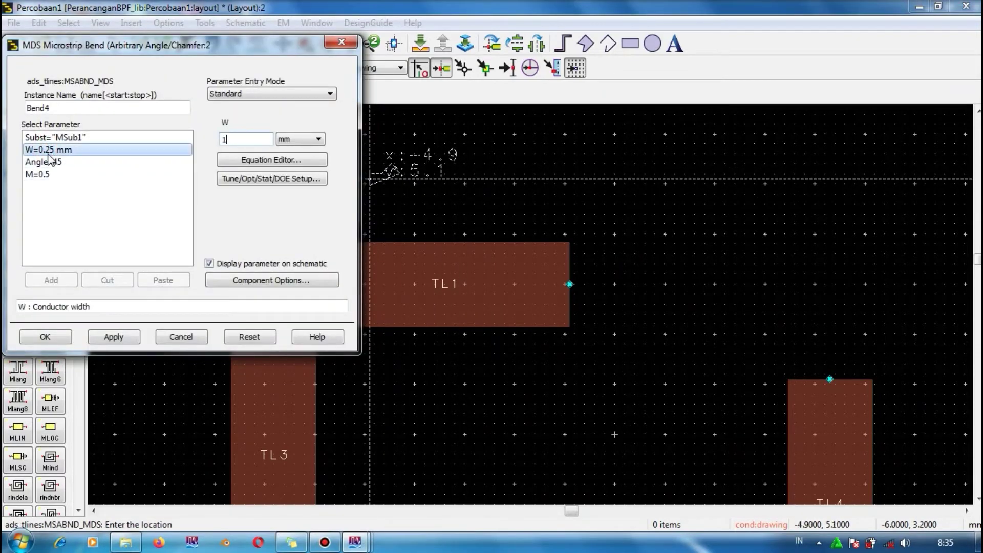
pyautogui.click(64, 163)
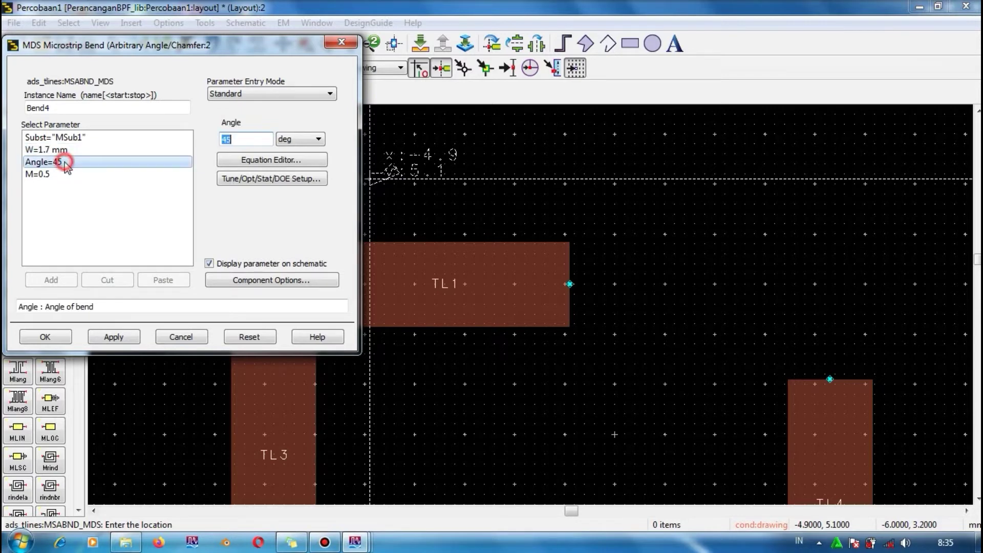
pyautogui.write('90')
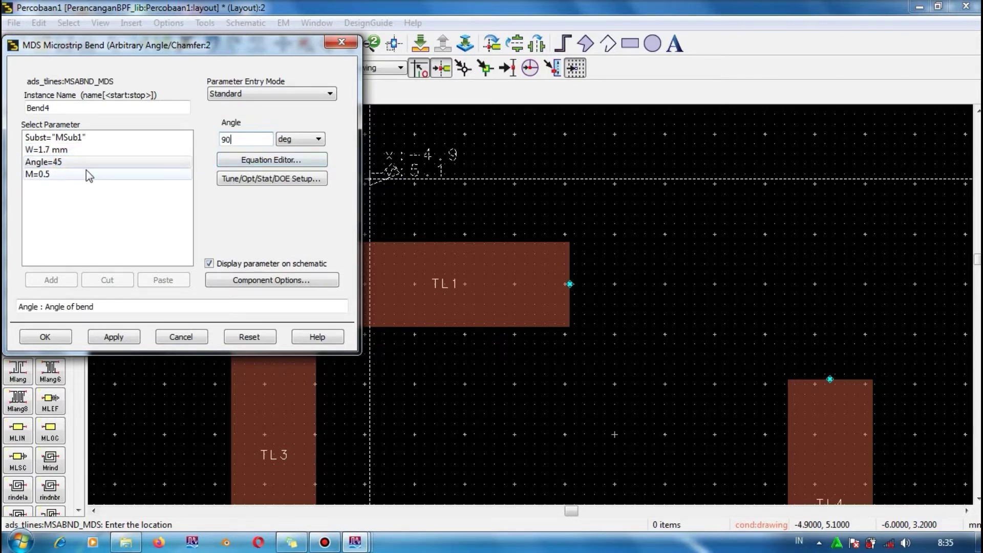
pyautogui.click(100, 162)
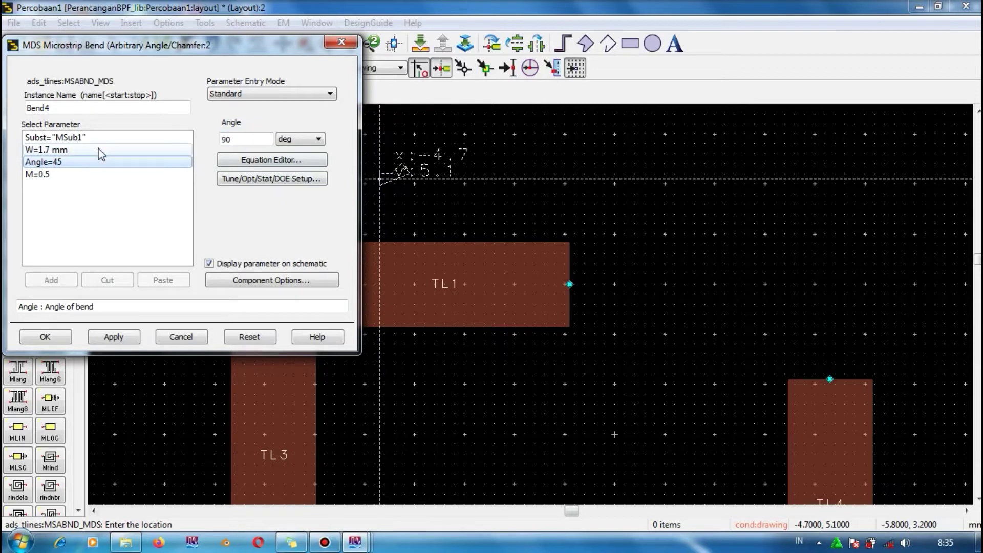
pyautogui.click(132, 339)
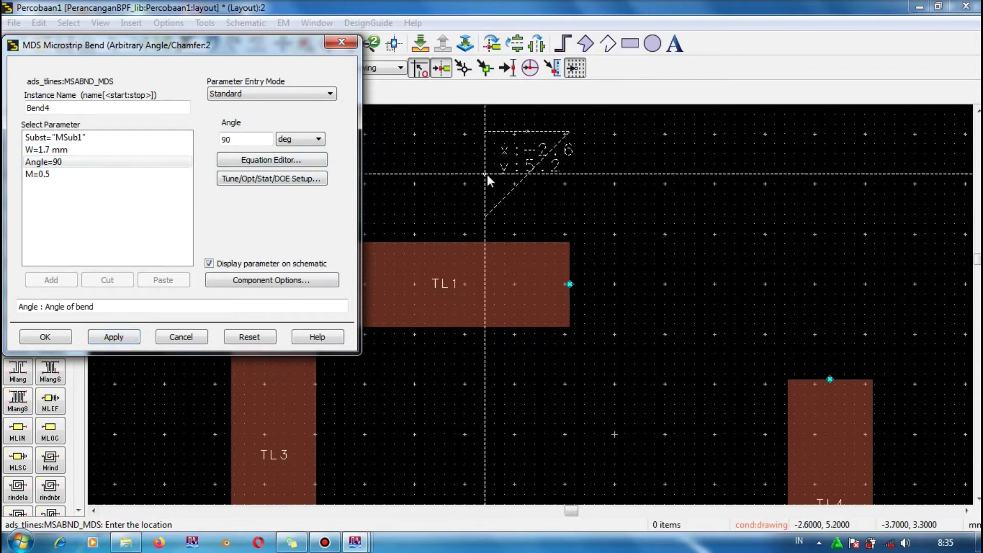
# Step: Try a miter of 0 on the MSABND bend and restore the miter to 0.5
pyautogui.click(48, 174)
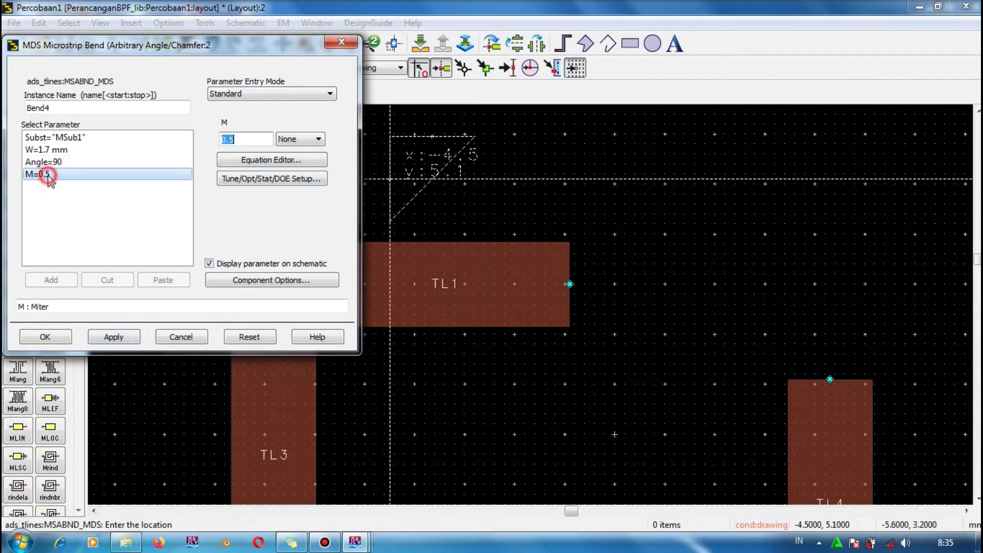
pyautogui.write('0')
pyautogui.click(122, 223)
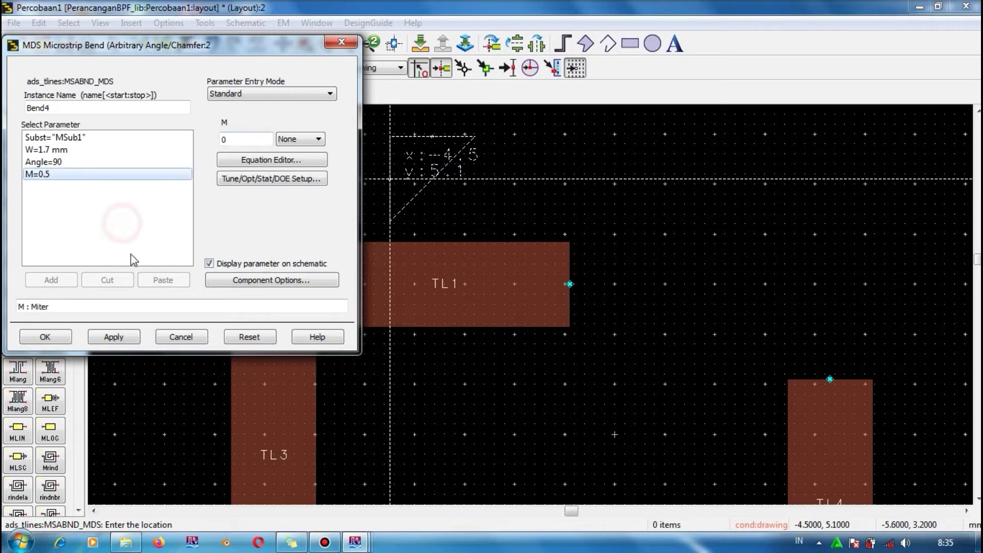
pyautogui.click(111, 337)
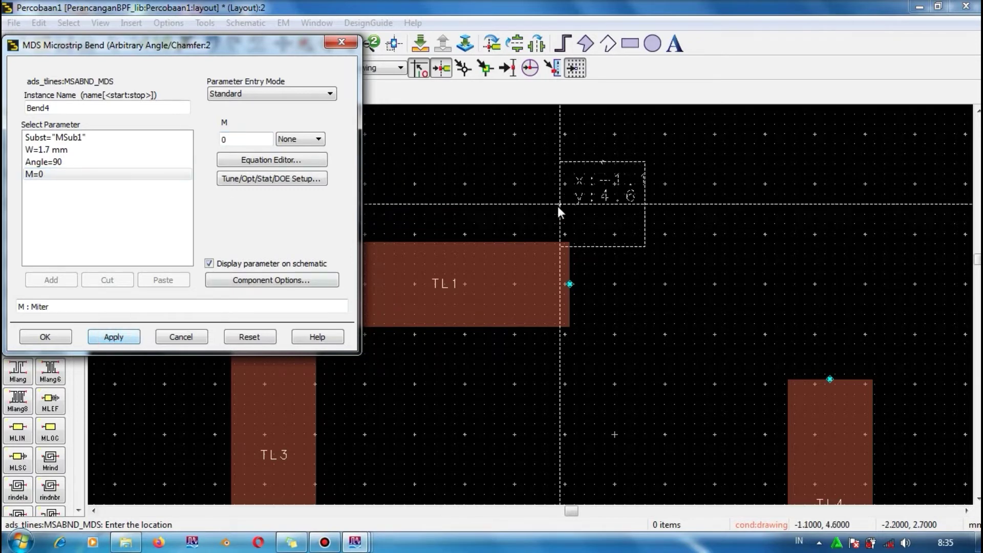
pyautogui.click(42, 177)
pyautogui.click(242, 139)
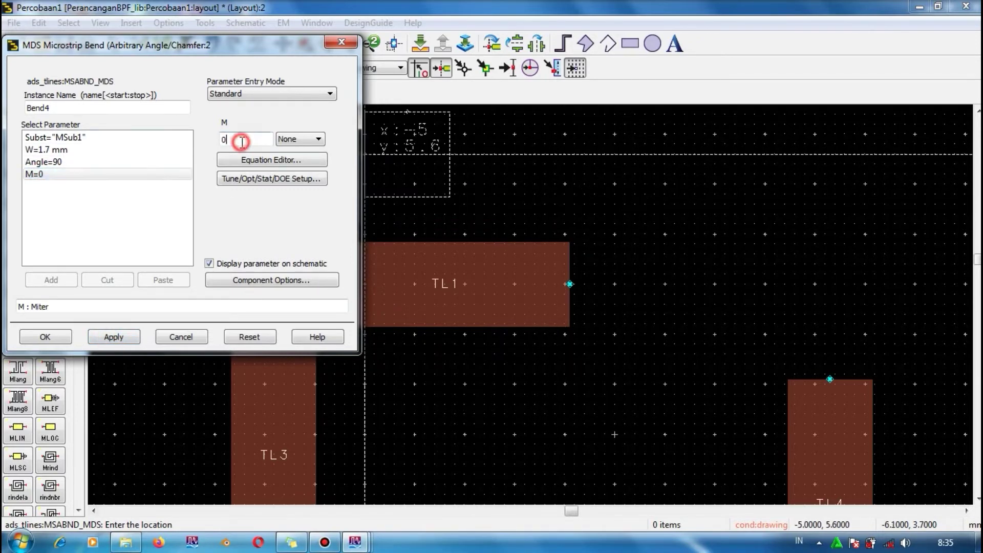
pyautogui.write('.5')
pyautogui.click(95, 335)
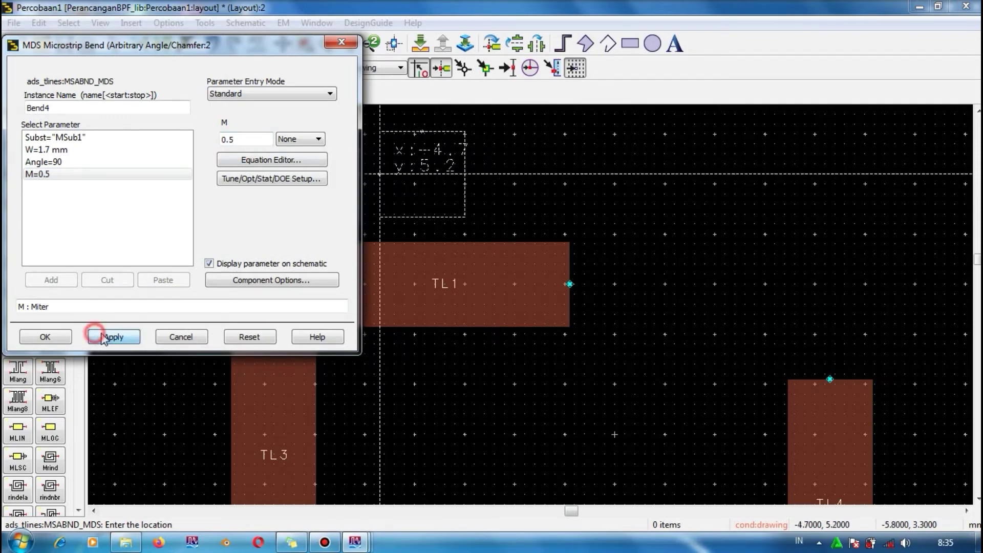
# Step: Accept the MSABND parameters and place four copies of the bend loosely around the right end of TL1
pyautogui.click(42, 337)
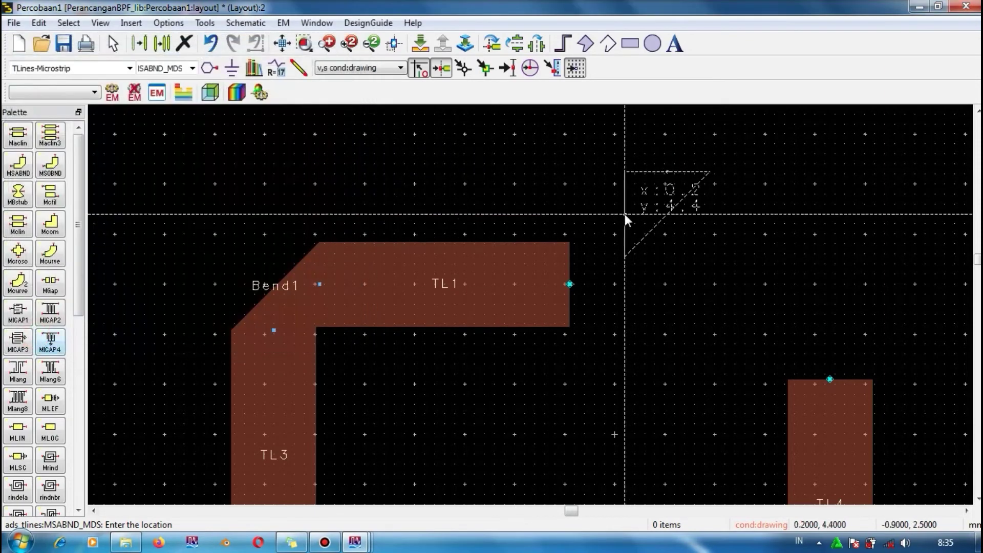
pyautogui.click(623, 285)
pyautogui.click(855, 260)
pyautogui.click(745, 214)
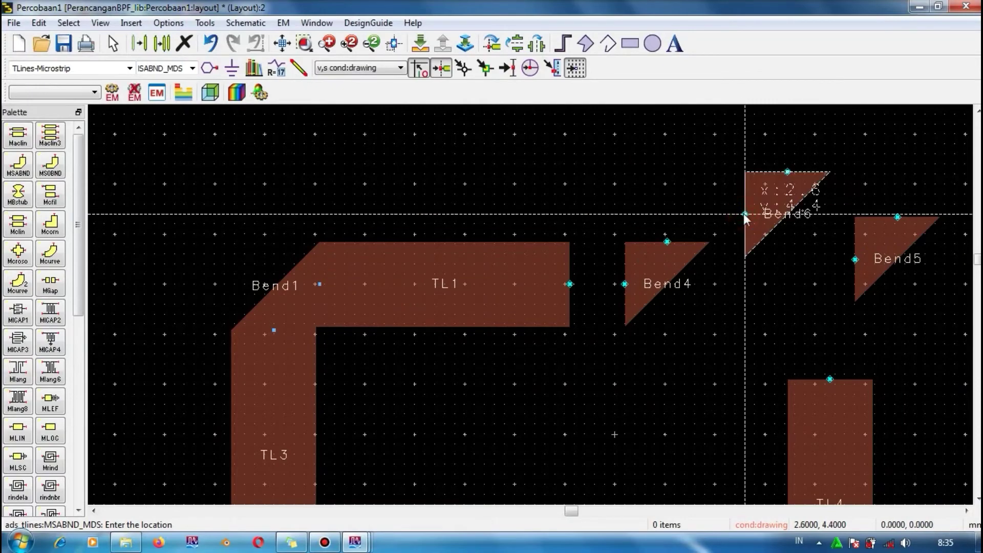
pyautogui.click(600, 188)
pyautogui.press('Escape')
# Step: Delete the old MSOBND bends Bend1 and Bend3 from the layout
pyautogui.scroll(-3, 561, 208)
pyautogui.click(463, 305)
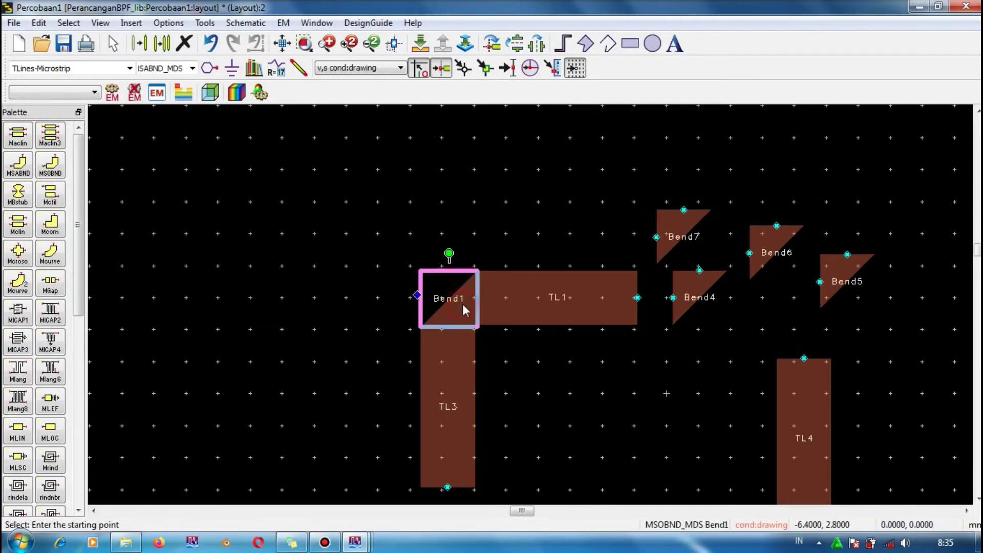
pyautogui.press('Delete')
pyautogui.scroll(-2, 515, 304)
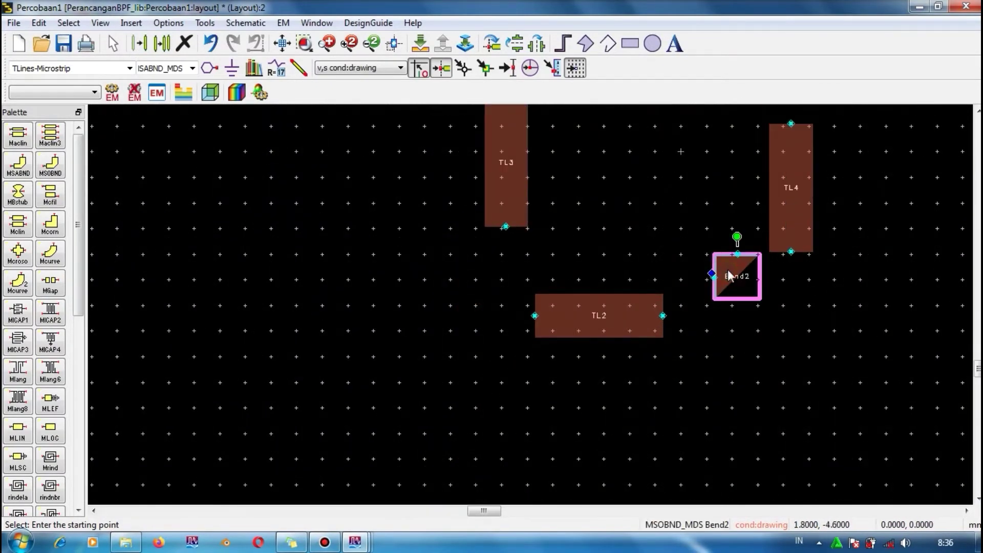
# Step: Inspect the outer corner of the old MSOBND bend Bend2 up close and delete that bend
pyautogui.scroll(4, 738, 279)
pyautogui.scroll(1, 589, 234)
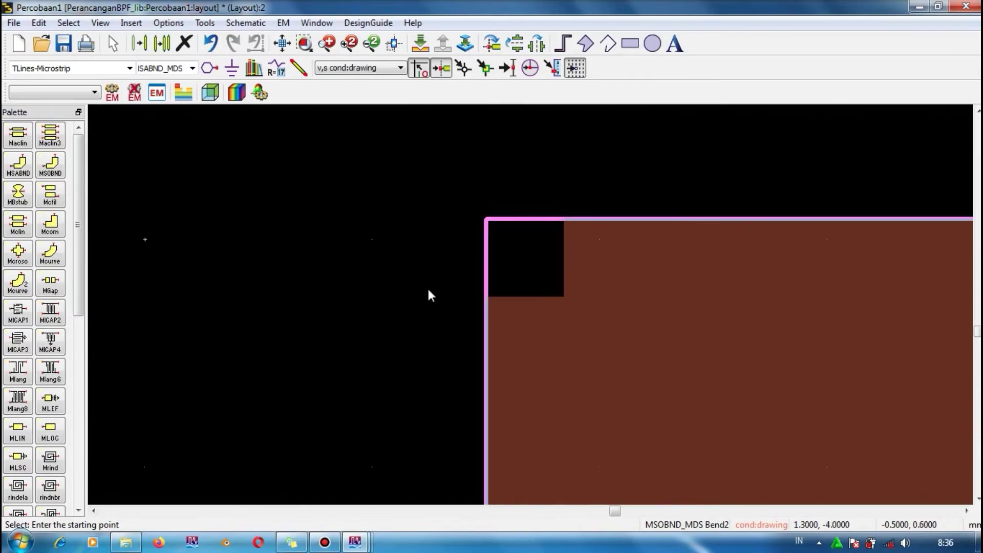
pyautogui.scroll(-6, 738, 356)
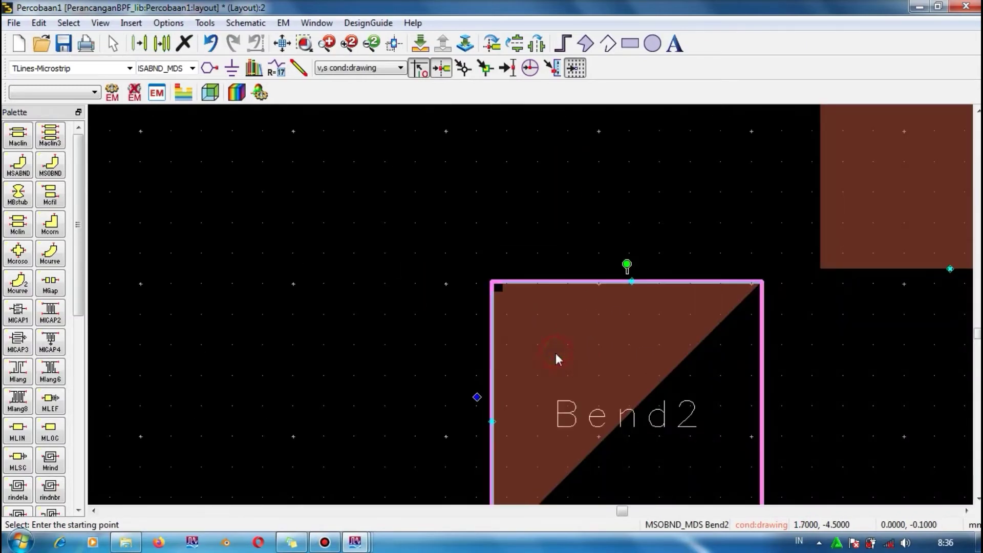
pyautogui.scroll(-4, 558, 358)
pyautogui.scroll(-4, 514, 272)
pyautogui.scroll(8, 514, 272)
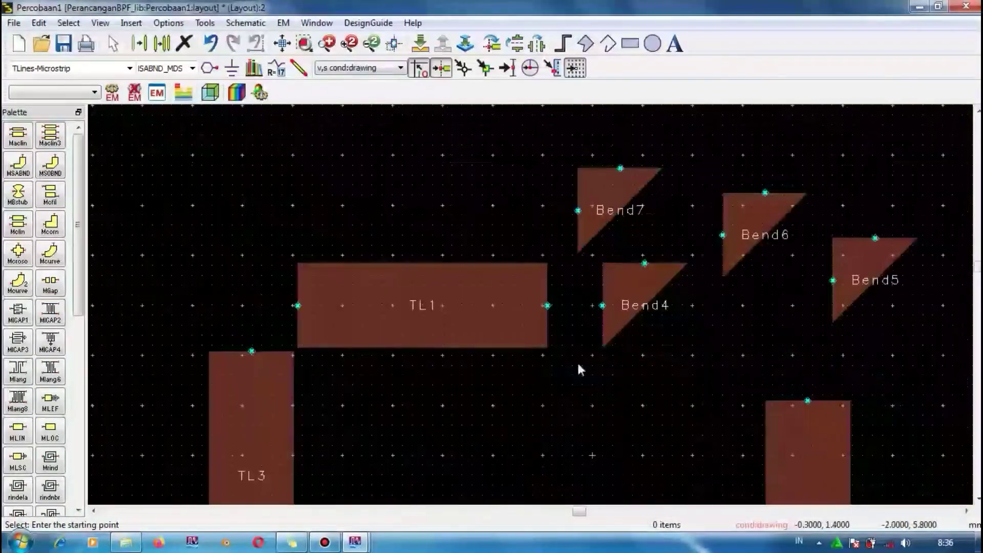
# Step: Move Bend7 to the left end of TL1 and rotate it to form the loop's upper-left corner
pyautogui.moveTo(602, 230); pyautogui.dragTo(257, 323)
pyautogui.hotkey('ctrl', 'r')
pyautogui.hotkey('ctrl', 'r')
# Step: Move TL3 so its upper end connects to Bend7, and check the joint up close
pyautogui.click(247, 416)
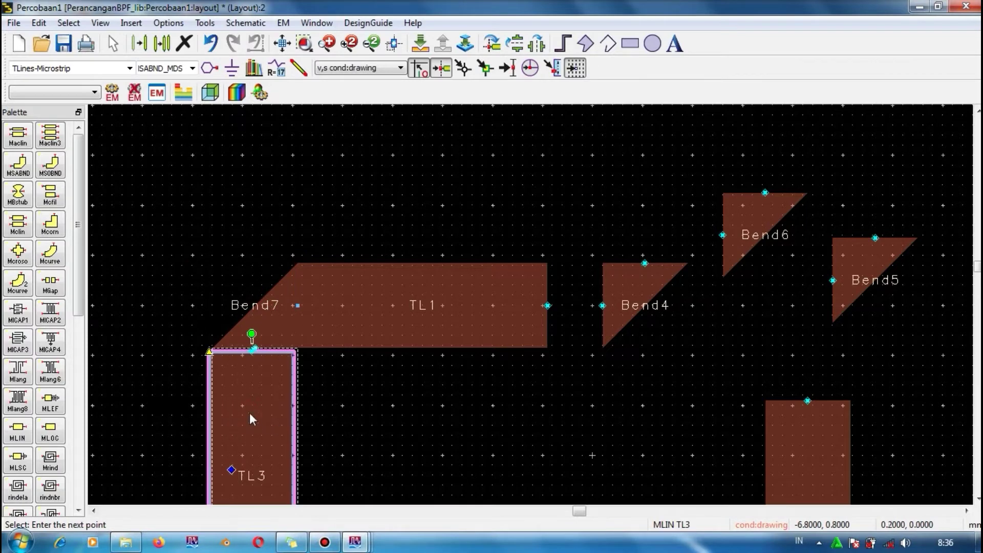
pyautogui.moveTo(251, 414)
pyautogui.mouseDown()
pyautogui.moveTo(267, 411)
pyautogui.moveTo(259, 404)
pyautogui.mouseUp()
pyautogui.click(380, 404)
pyautogui.scroll(5, 628, 266)
pyautogui.scroll(-2, 460, 317)
pyautogui.moveTo(460, 318); pyautogui.dragTo(491, 281)
pyautogui.scroll(-2, 547, 294)
pyautogui.click(547, 294)
pyautogui.scroll(-3, 547, 294)
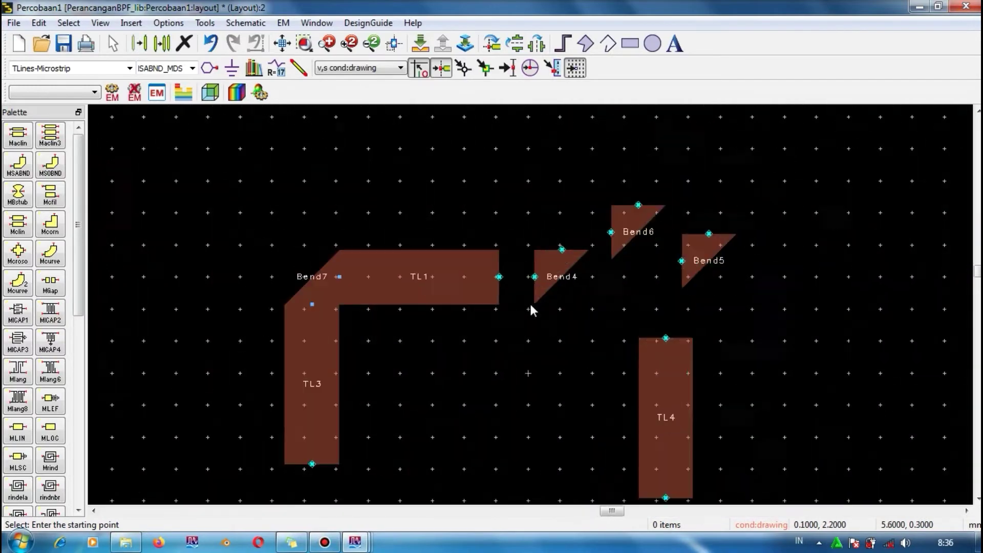
# Step: Rotate the new Bend4 and attach it to the right end of TL1 as the loop's upper-right corner
pyautogui.scroll(3, 529, 302)
pyautogui.click(598, 181)
pyautogui.hotkey('ctrl', 'r')
pyautogui.hotkey('ctrl', 'r')
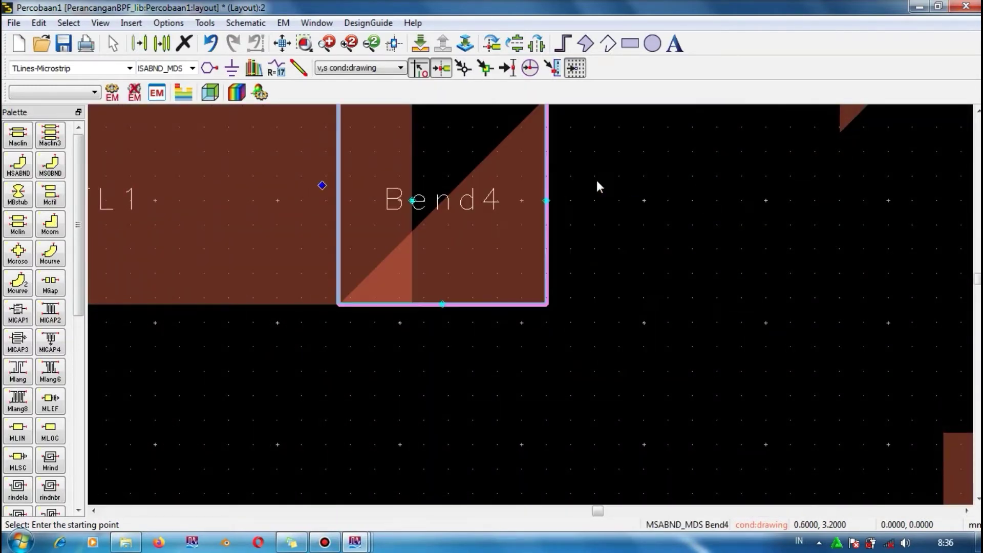
pyautogui.hotkey('ctrl', 'r')
pyautogui.scroll(-2, 528, 287)
pyautogui.moveTo(533, 290); pyautogui.dragTo(514, 355)
pyautogui.click(444, 441)
pyautogui.scroll(-3, 533, 317)
pyautogui.scroll(1, 531, 307)
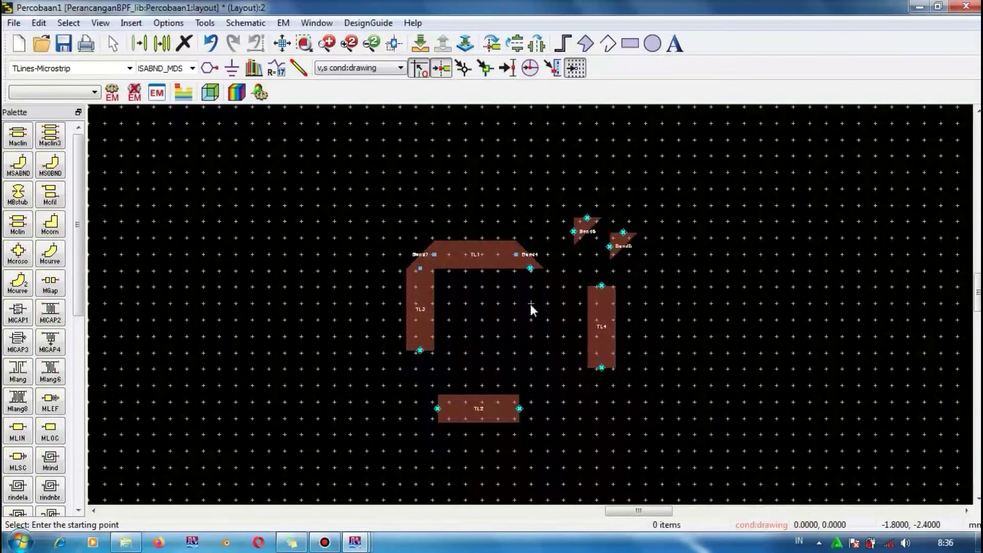
# Step: Rotate Bend6 and attach it to the left end of TL2 as the loop's lower-left corner
pyautogui.moveTo(584, 229); pyautogui.dragTo(402, 404)
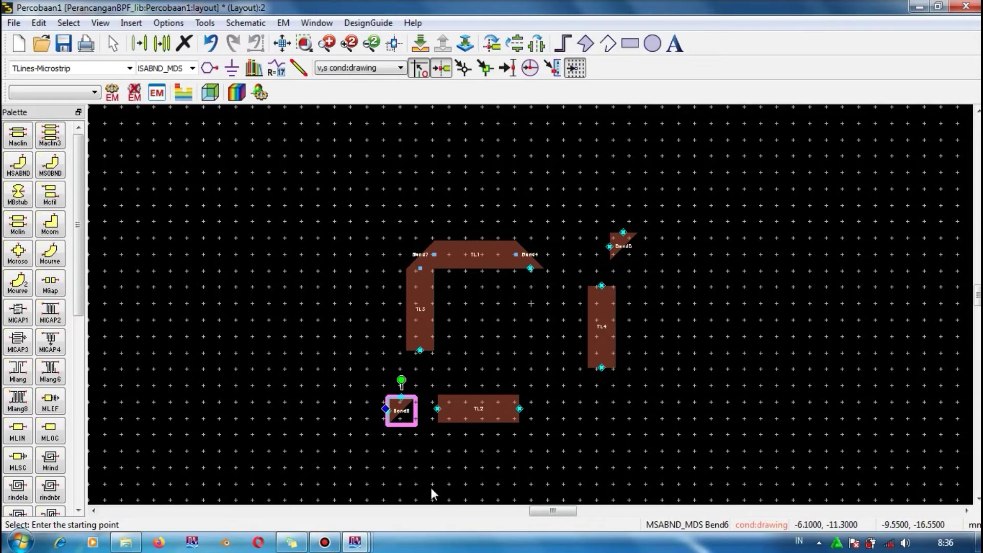
pyautogui.hotkey('ctrl', 'r')
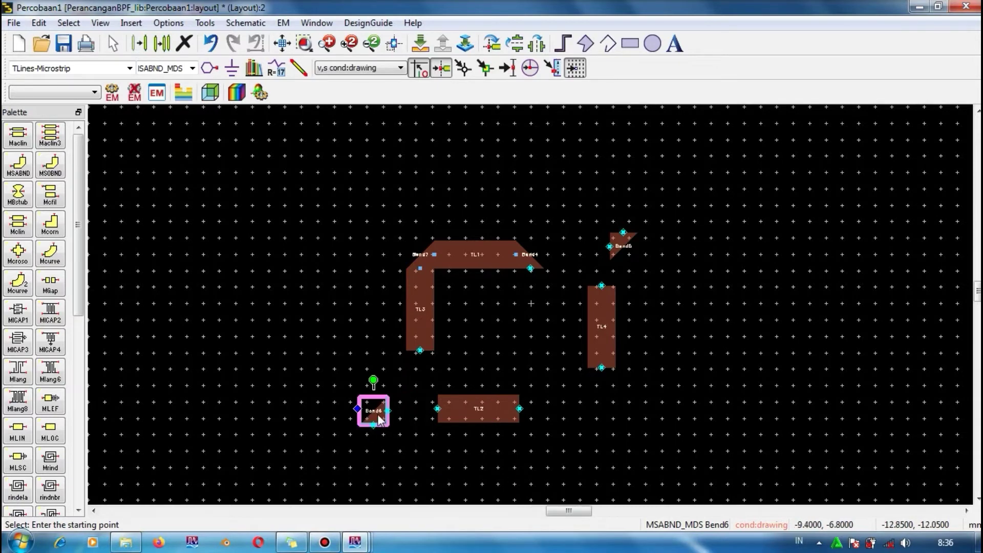
pyautogui.moveTo(380, 420); pyautogui.dragTo(422, 408)
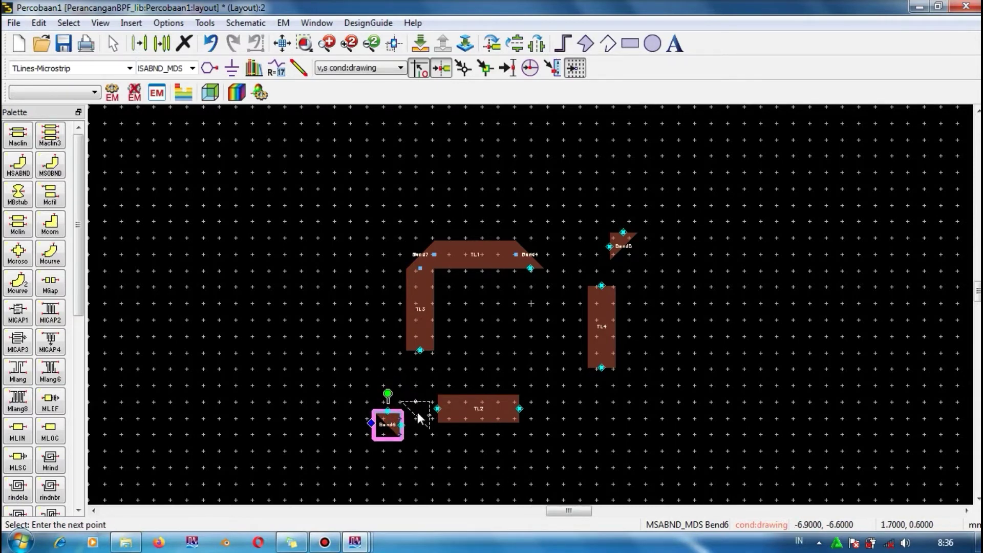
pyautogui.click(428, 409)
# Step: Move Bend5 to the right end of TL2 as the loop's lower-right corner
pyautogui.click(624, 245)
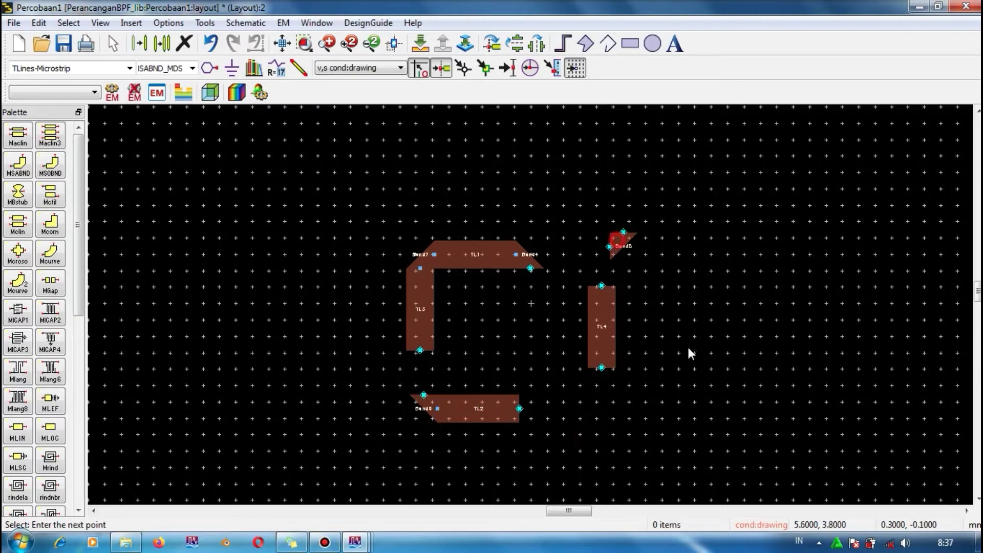
pyautogui.click(546, 408)
pyautogui.click(545, 408)
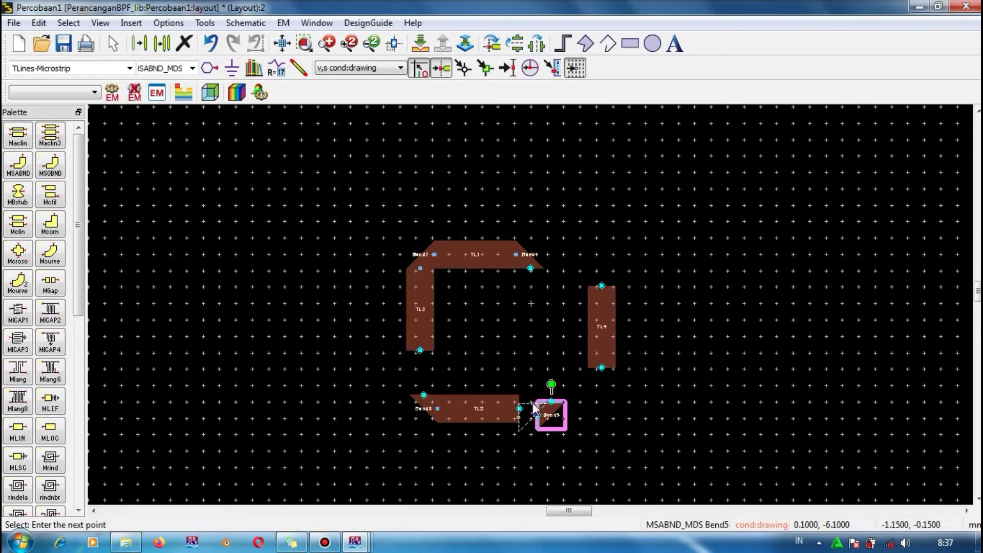
pyautogui.click(533, 402)
# Step: Enable an additional snap mode and move TL2 with its two bends up so Bend6 connects to TL3's lower end
pyautogui.moveTo(402, 384); pyautogui.dragTo(556, 433)
pyautogui.click(451, 420)
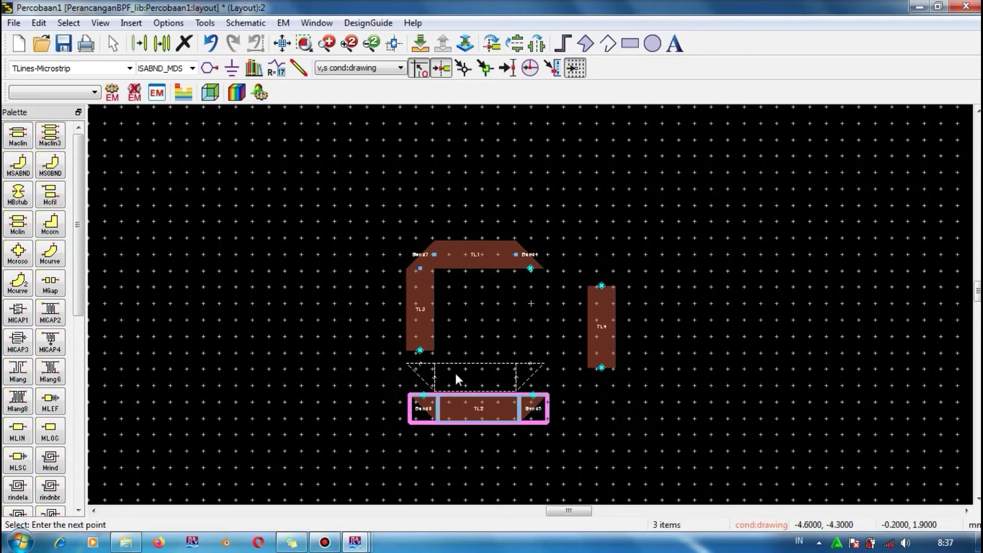
pyautogui.click(460, 373)
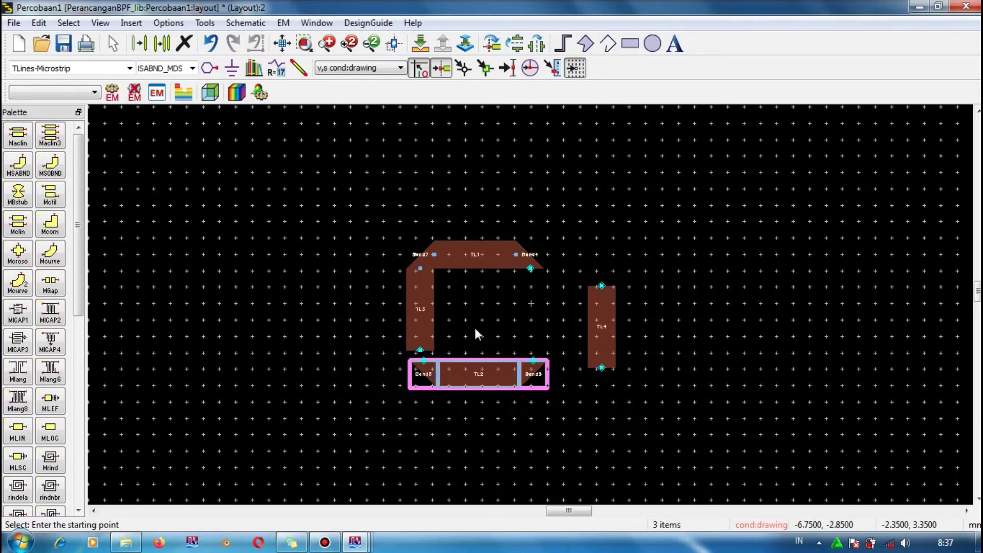
pyautogui.scroll(5, 474, 326)
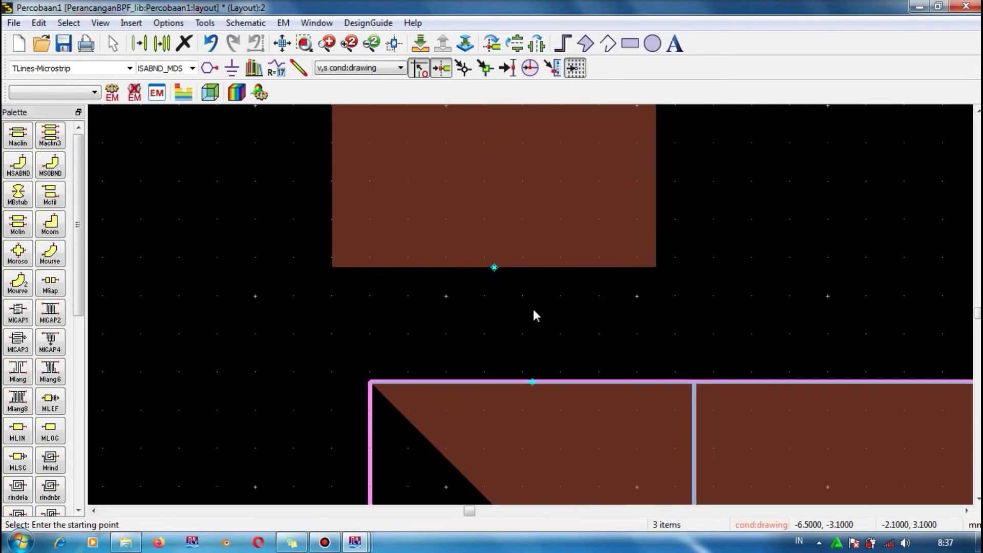
pyautogui.click(553, 67)
pyautogui.click(542, 429)
pyautogui.scroll(-5, 514, 315)
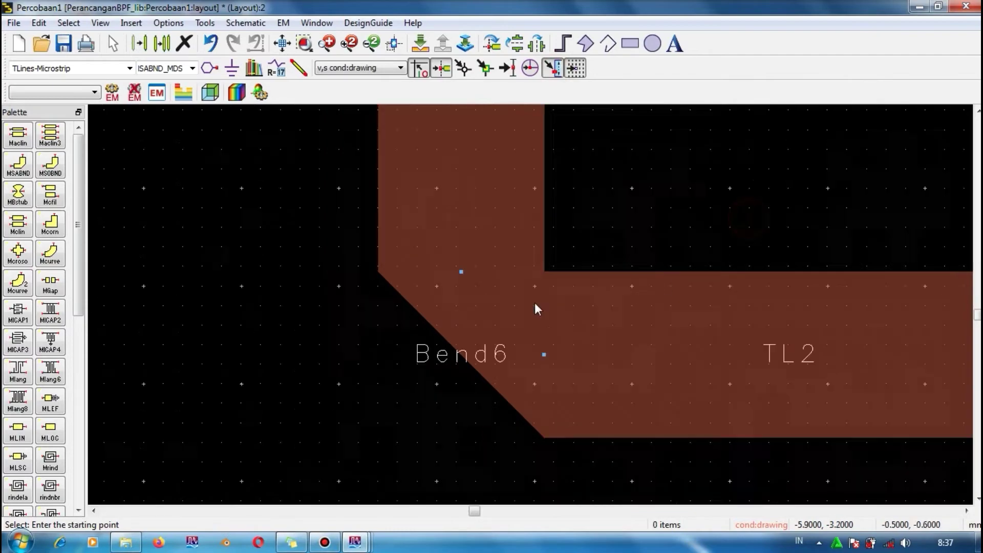
# Step: Replace the MLIN line TL4 with two MLOC open stubs, each with W 1.7 mm and L 2.5 mm, beside the loop
pyautogui.click(664, 278)
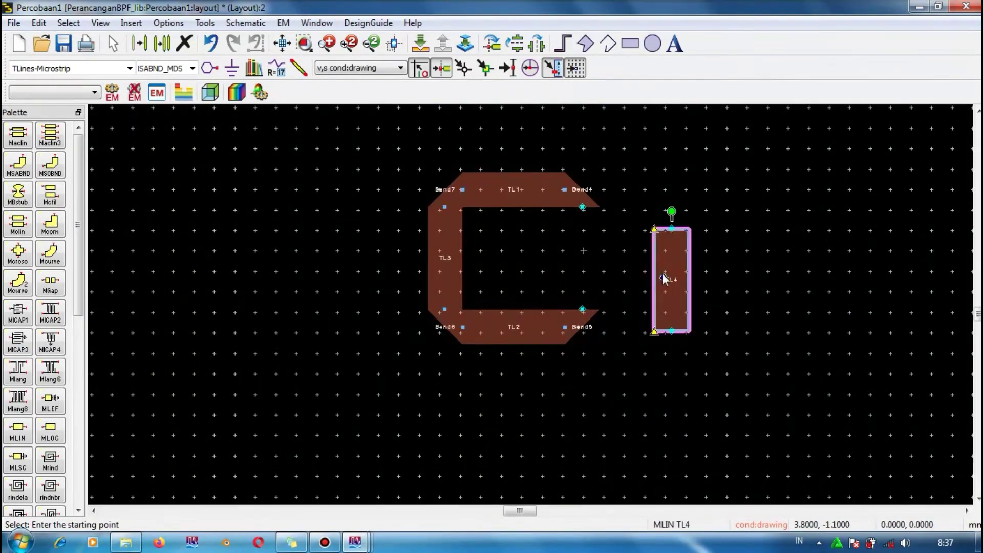
pyautogui.press('Delete')
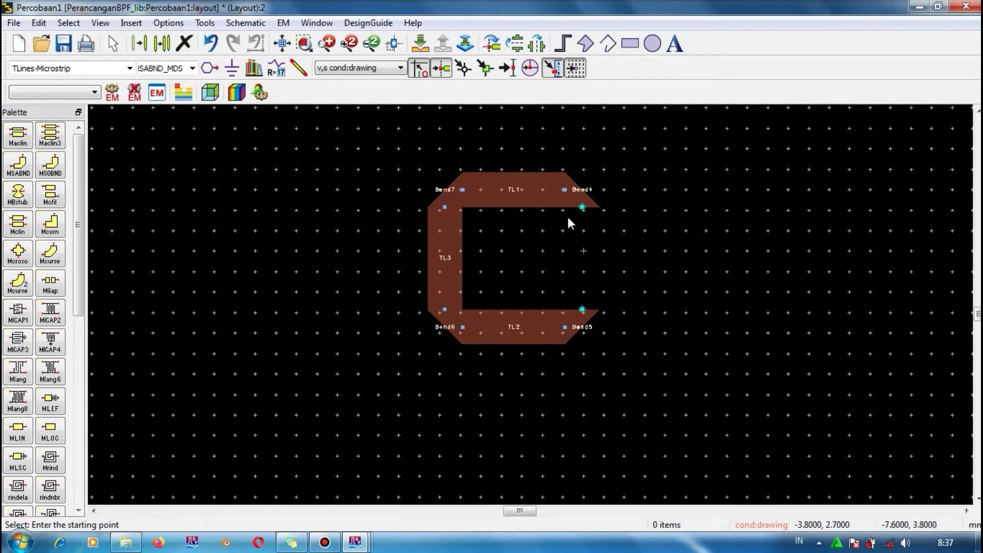
pyautogui.scroll(-4, 44, 280)
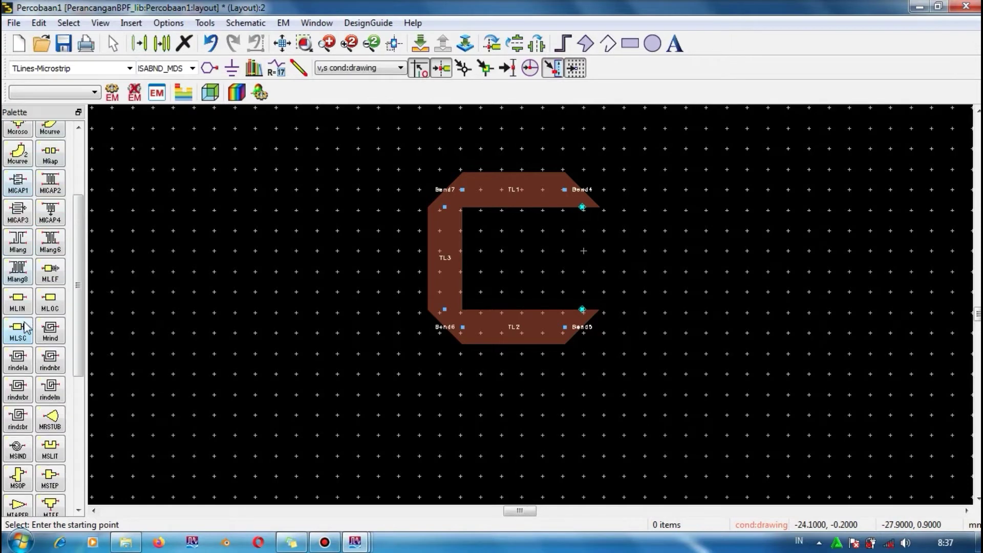
pyautogui.click(50, 302)
pyautogui.click(60, 150)
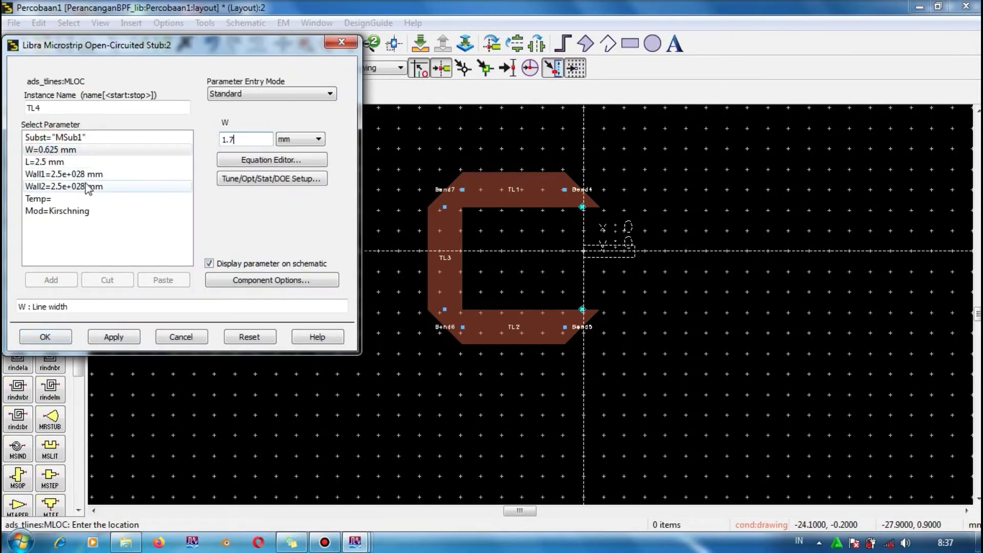
pyautogui.click(66, 162)
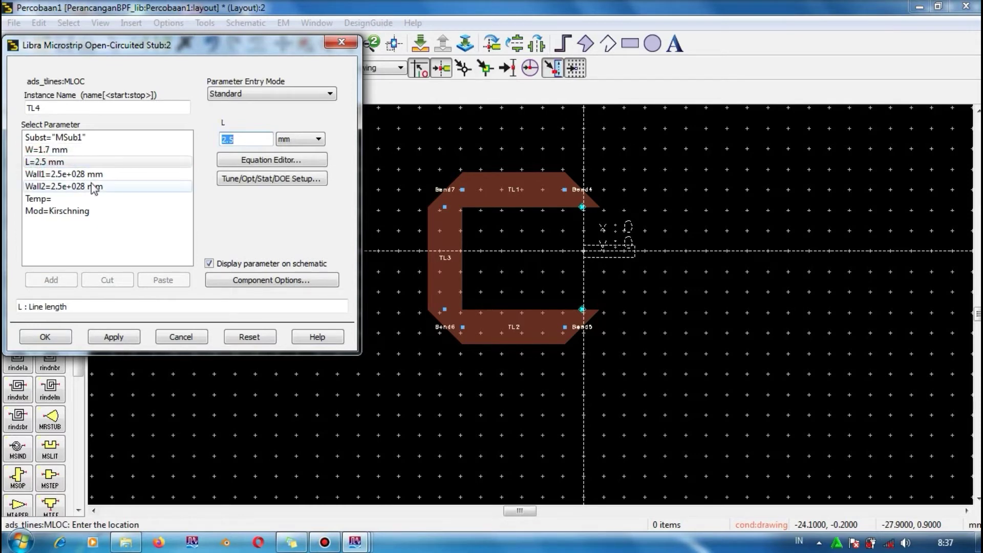
pyautogui.click(113, 336)
pyautogui.click(45, 336)
pyautogui.click(599, 261)
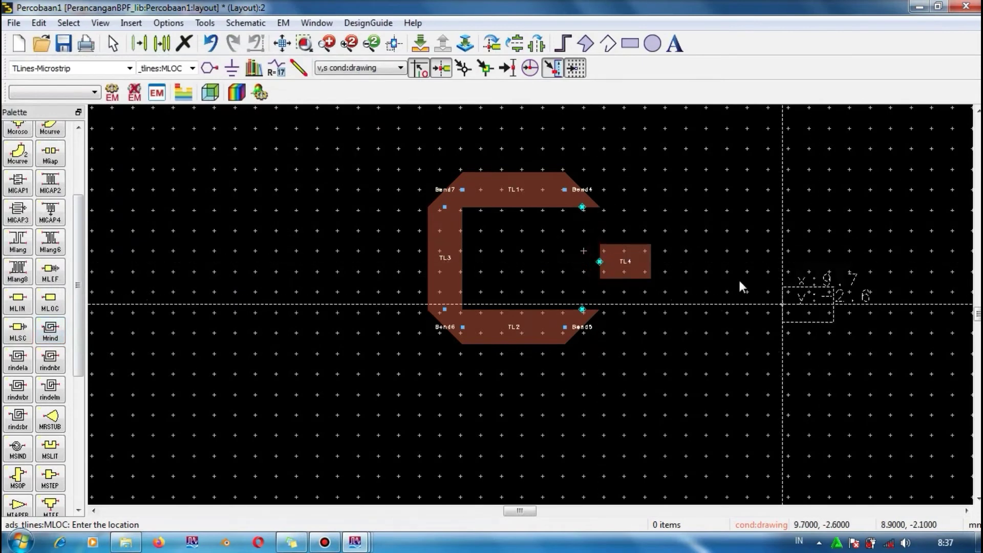
pyautogui.click(687, 325)
pyautogui.press('Escape')
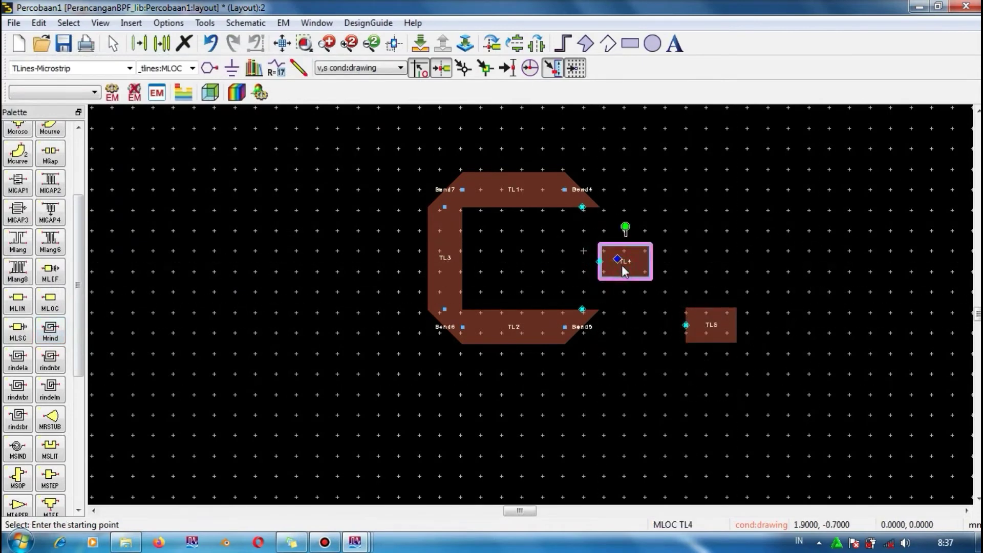
# Step: Rotate the open stub TL4 to vertical and attach it to the lower end of Bend4
pyautogui.hotkey('ctrl', 'r')
pyautogui.moveTo(599, 245); pyautogui.dragTo(584, 208)
pyautogui.click(666, 233)
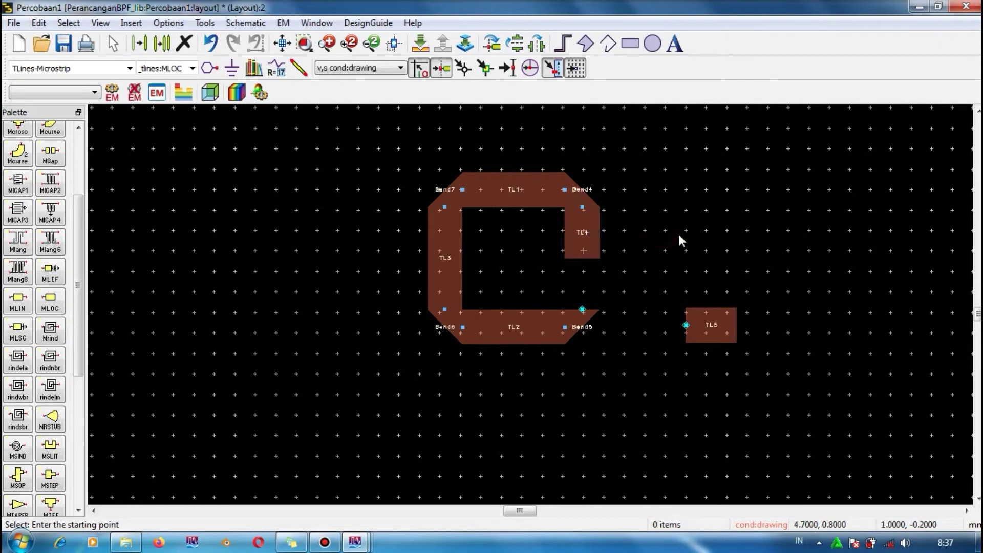
# Step: Rotate the open stub TL5 to point upward and attach it to Bend5 at the loop's lower-right corner
pyautogui.click(720, 328)
pyautogui.hotkey('ctrl', 'r')
pyautogui.hotkey('ctrl', 'r')
pyautogui.hotkey('ctrl', 'r')
pyautogui.moveTo(686, 307); pyautogui.dragTo(582, 291)
pyautogui.click(714, 235)
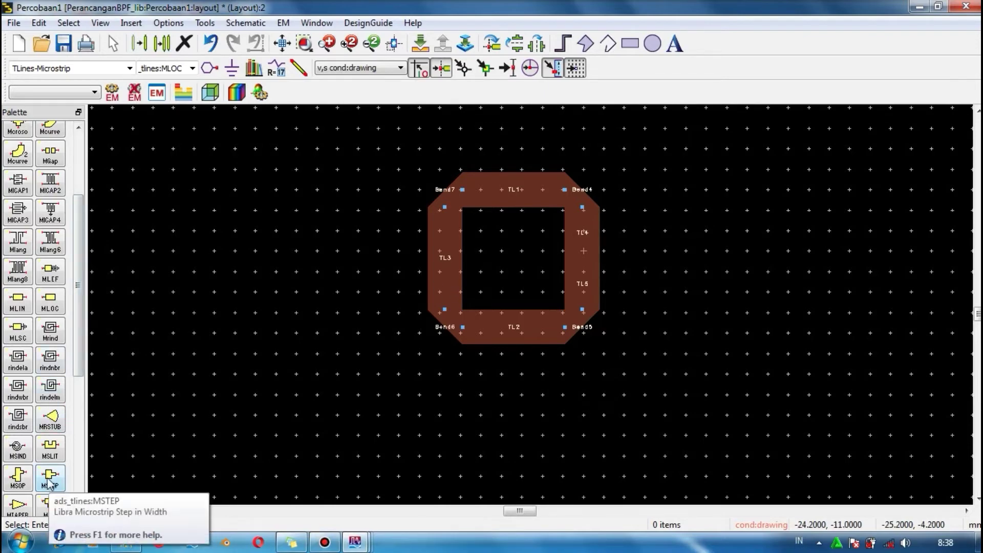
# Step: Start an MTEE T-junction and set its conductor widths W1 and W2 to 1.7 mm
pyautogui.scroll(-4, 506, 305)
pyautogui.scroll(5, 524, 322)
pyautogui.scroll(1, 528, 307)
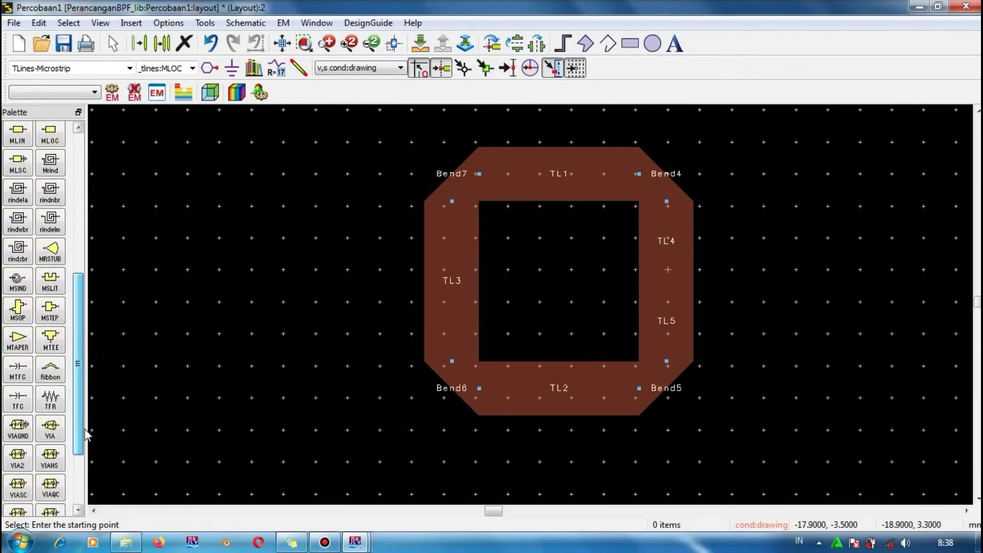
pyautogui.moveTo(77, 307); pyautogui.dragTo(77, 387)
pyautogui.doubleClick(49, 339)
pyautogui.click(56, 150)
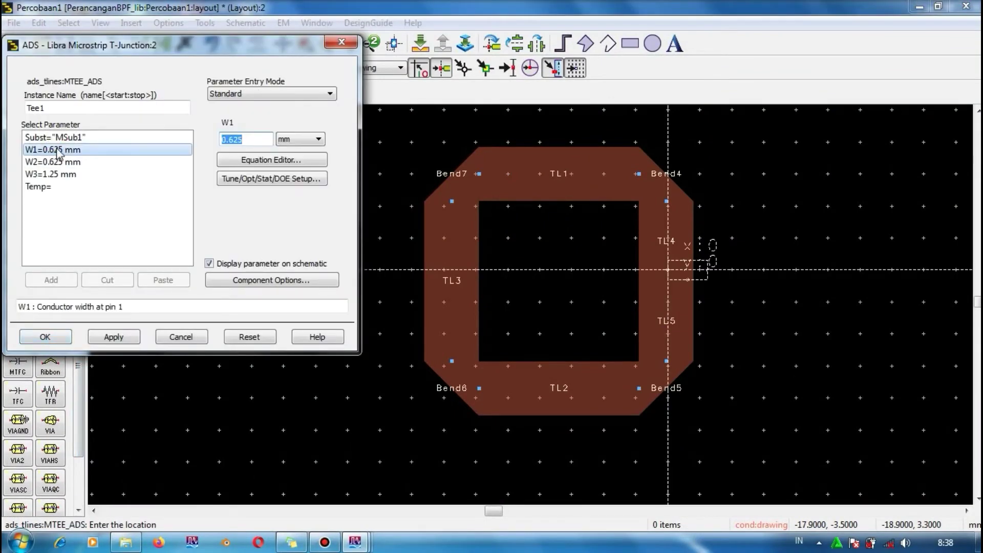
pyautogui.click(66, 162)
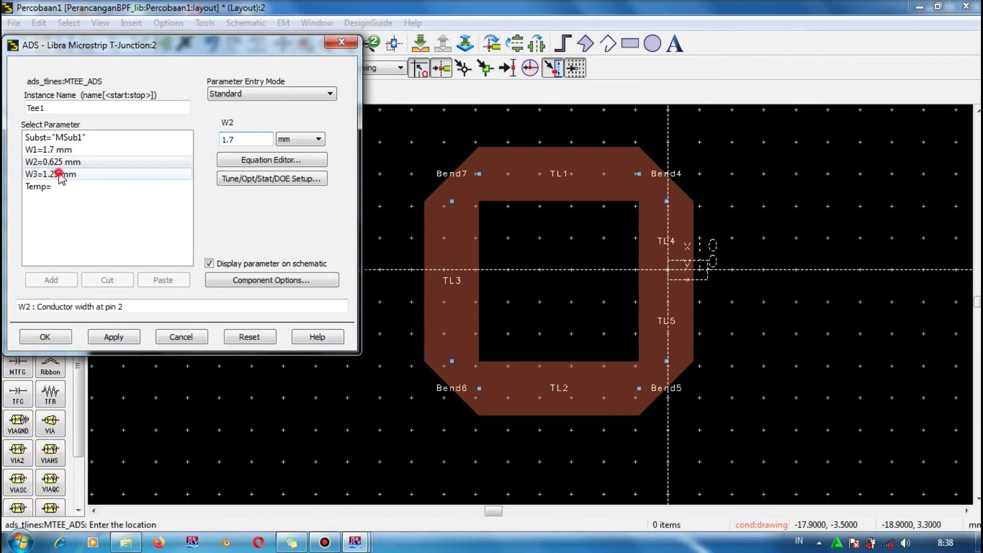
pyautogui.write('1.7')
pyautogui.click(60, 175)
pyautogui.click(113, 337)
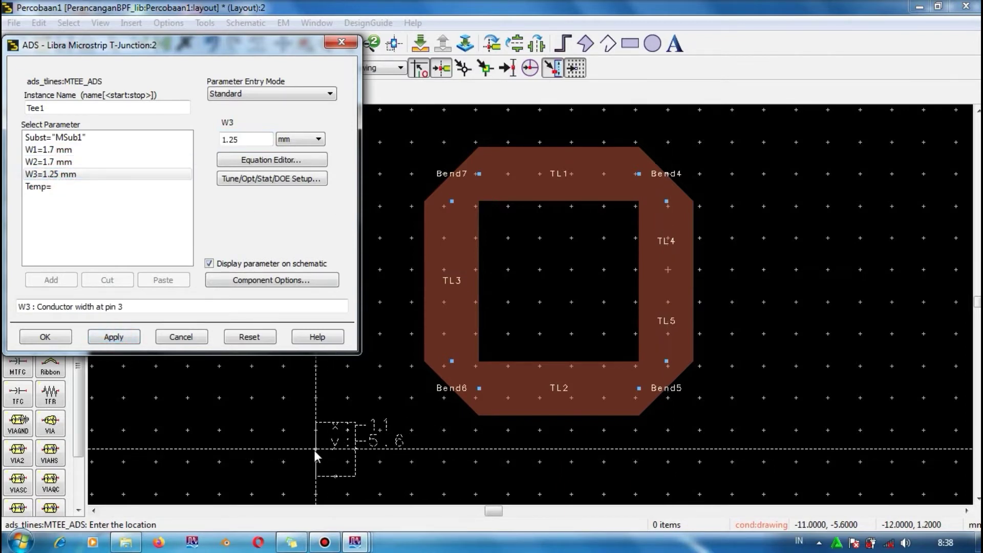
# Step: Try conductor widths W3 of 7 mm and 2 mm for the T-junction
pyautogui.click(51, 175)
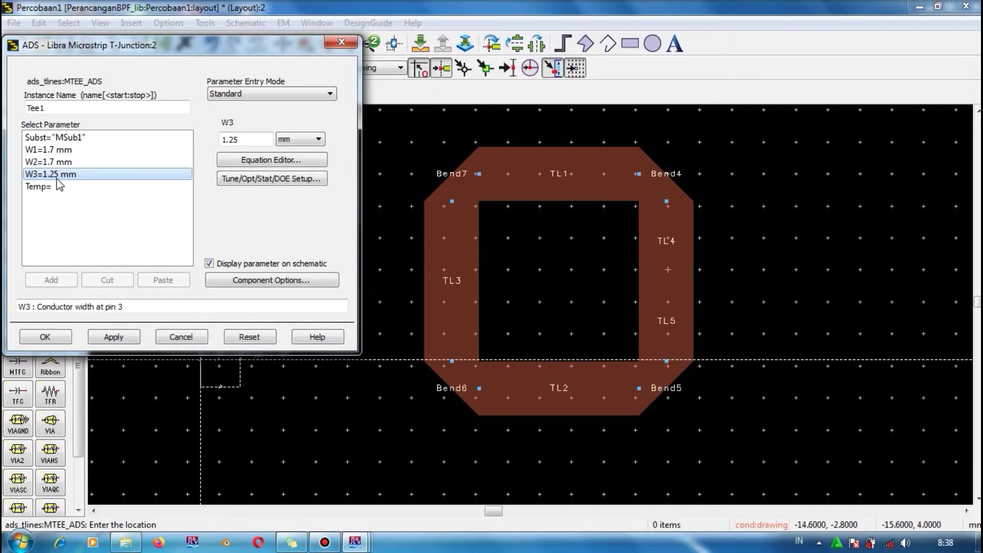
pyautogui.doubleClick(251, 139)
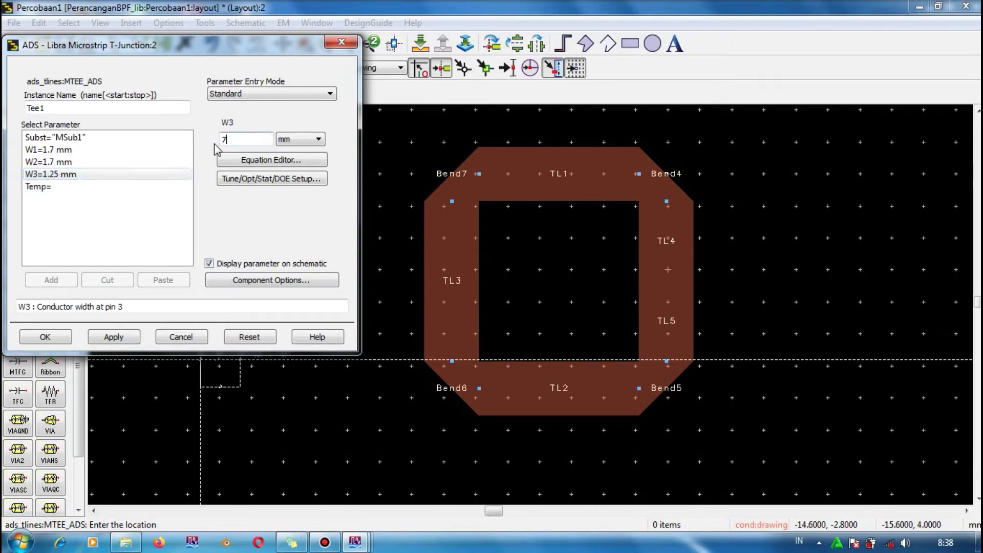
pyautogui.write('7')
pyautogui.click(113, 336)
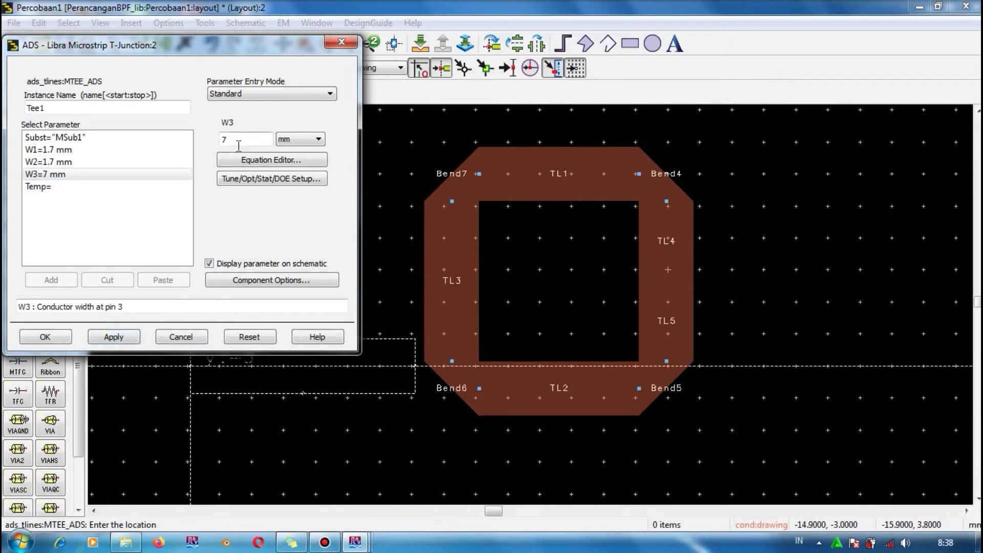
pyautogui.doubleClick(233, 140)
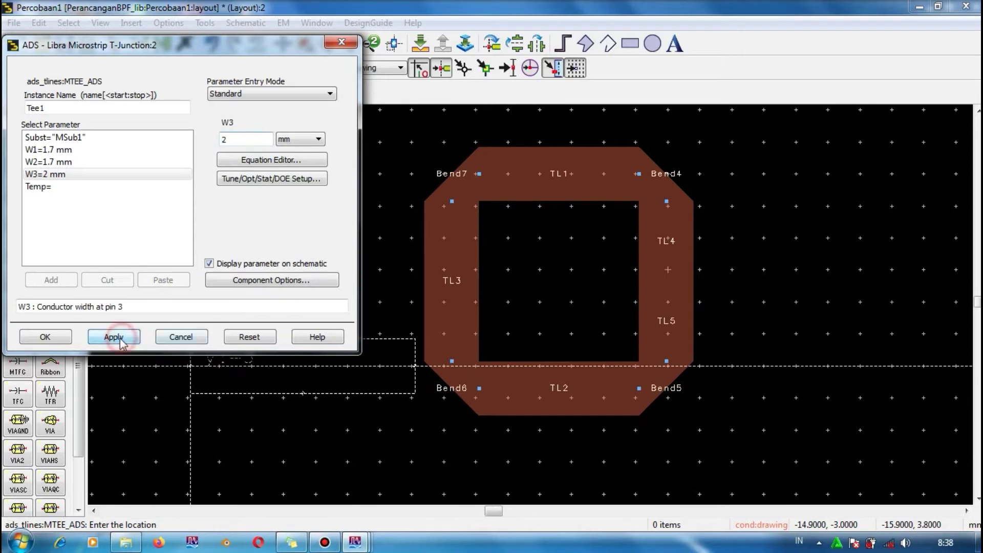
# Step: Set the T-junction's W3 to 3.1 mm and place it outside the loop, beside TL3
pyautogui.doubleClick(227, 138)
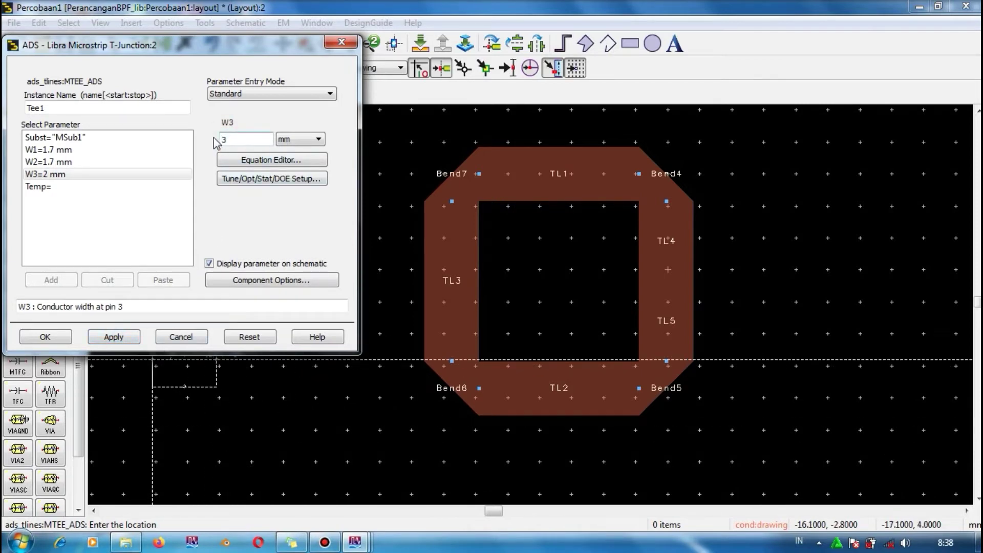
pyautogui.write('3.1')
pyautogui.click(114, 336)
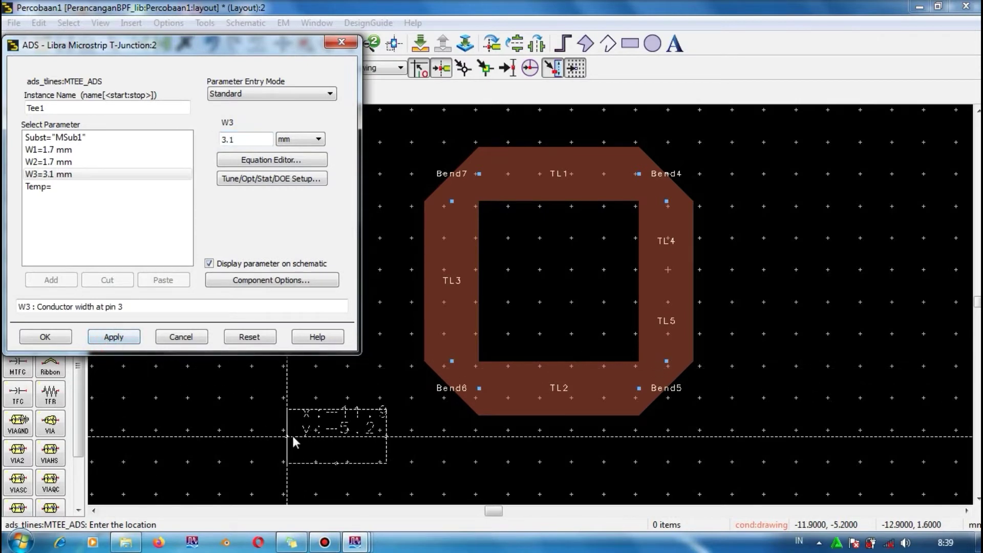
pyautogui.click(71, 338)
pyautogui.click(277, 347)
# Step: Place a second T-junction above Tee1 and delete that extra copy
pyautogui.click(238, 231)
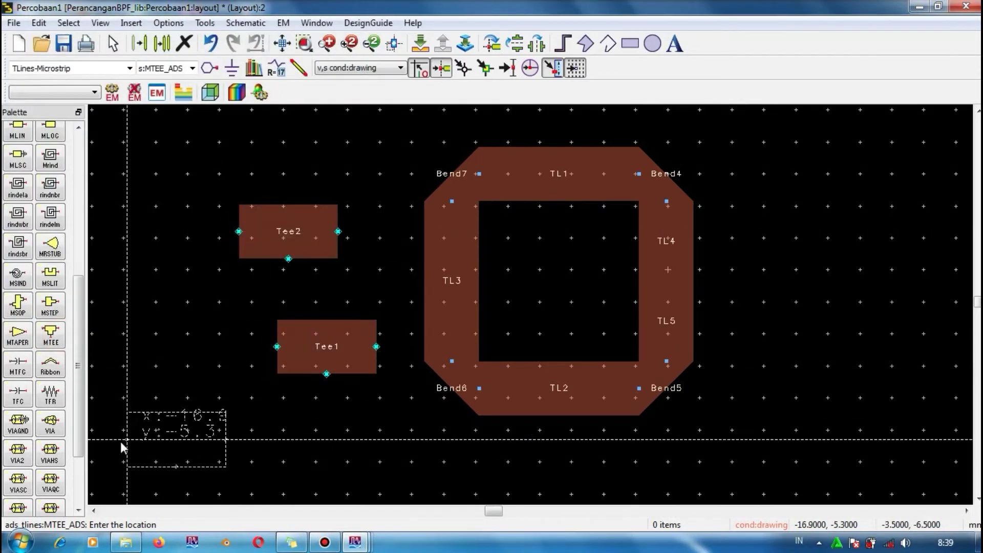
pyautogui.press('Escape')
pyautogui.click(303, 246)
pyautogui.press('Delete')
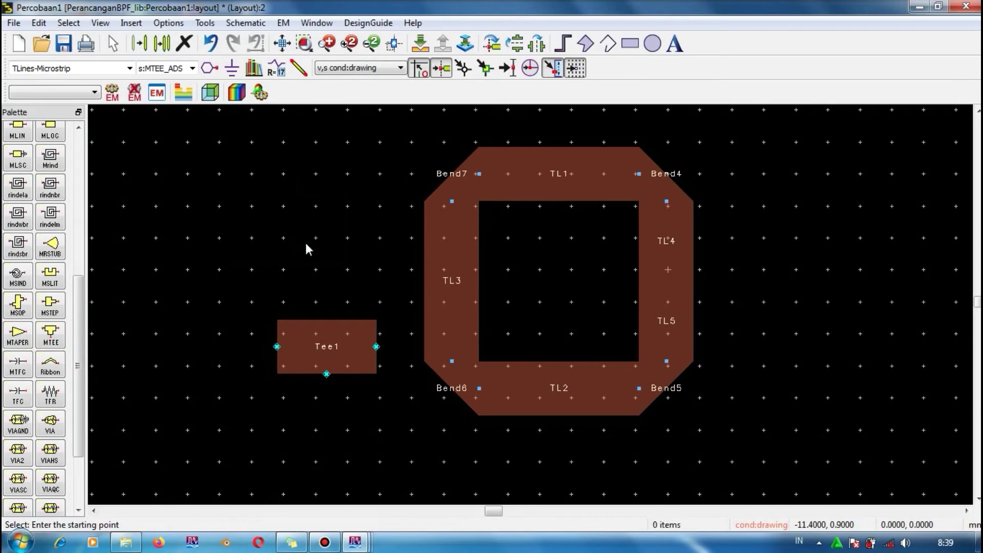
# Step: Select TL2 with Bend6 and Bend5 and move them down about 4 mm to open space below TL3
pyautogui.click(460, 333)
pyautogui.click(453, 390)
pyautogui.click(431, 377)
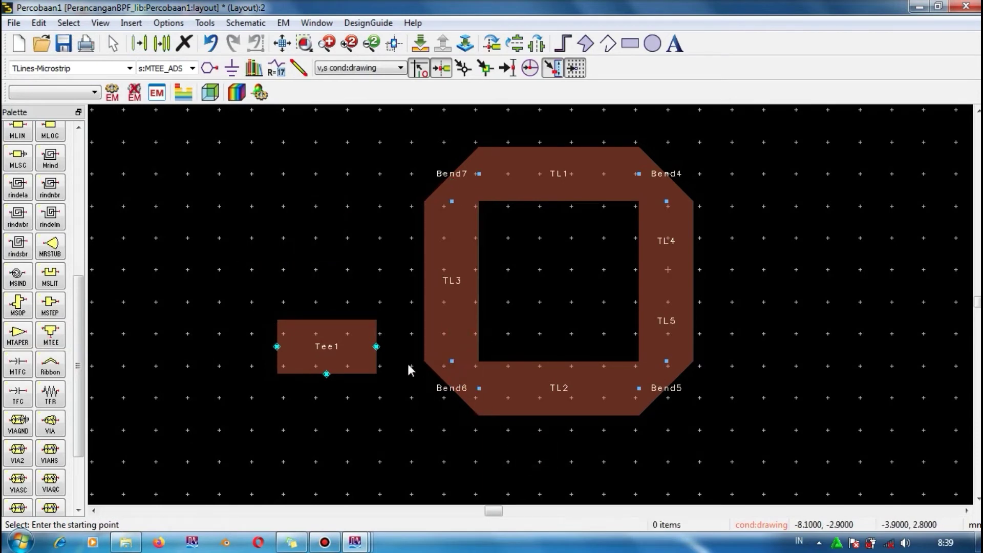
pyautogui.moveTo(409, 369); pyautogui.dragTo(737, 420)
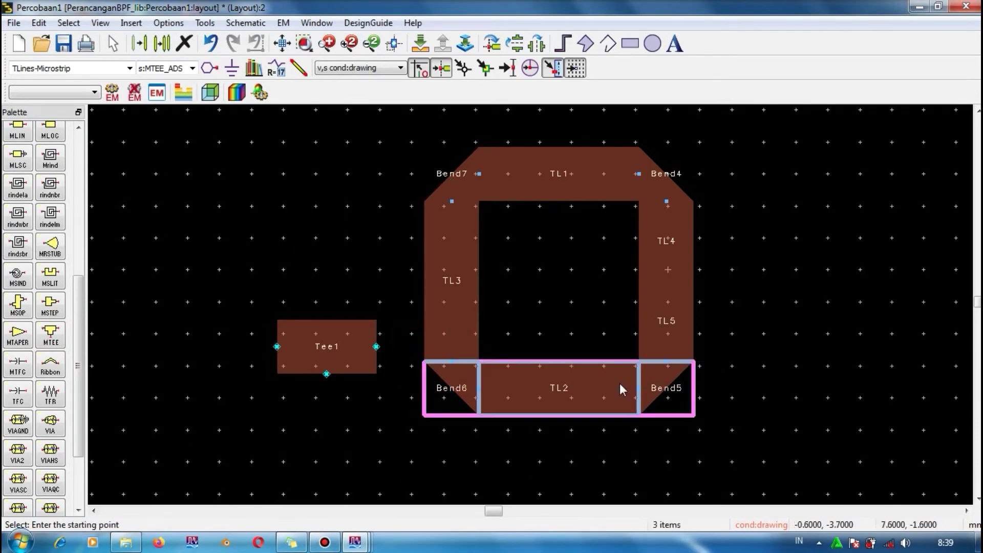
pyautogui.scroll(-2, 620, 389)
pyautogui.moveTo(509, 312); pyautogui.dragTo(510, 418)
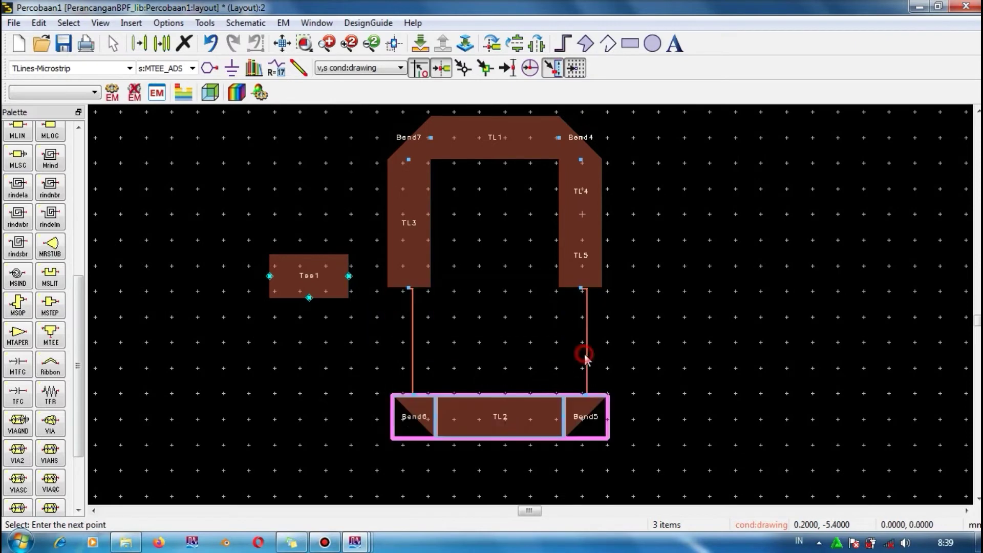
# Step: Delete the two connection wires between the upper loop part and the lower TL2 section
pyautogui.click(584, 354)
pyautogui.click(413, 356)
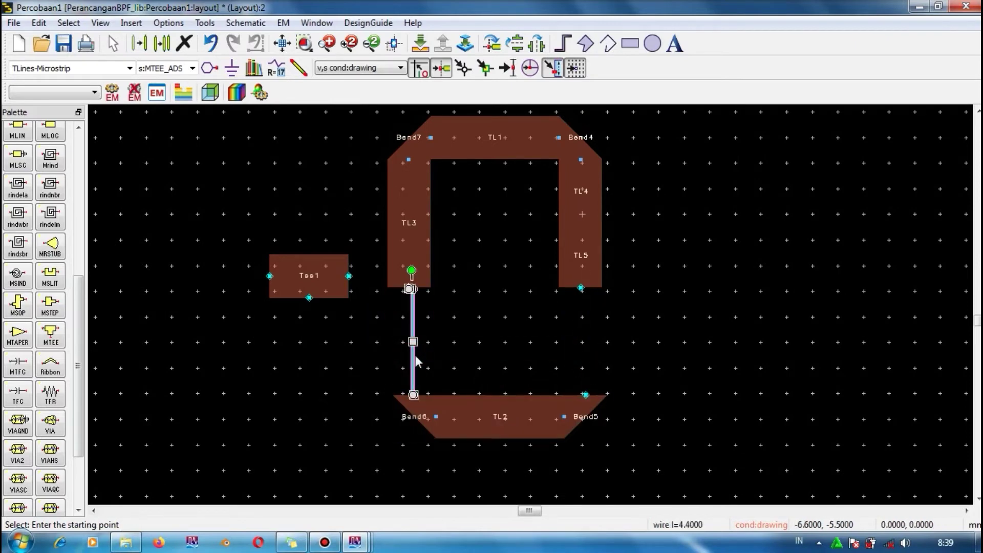
pyautogui.press('Delete')
# Step: Rotate Tee1 by 90 degrees and attach it to the lower end of TL3 with its branch port facing outside the loop
pyautogui.click(297, 274)
pyautogui.hotkey('ctrl', 'r')
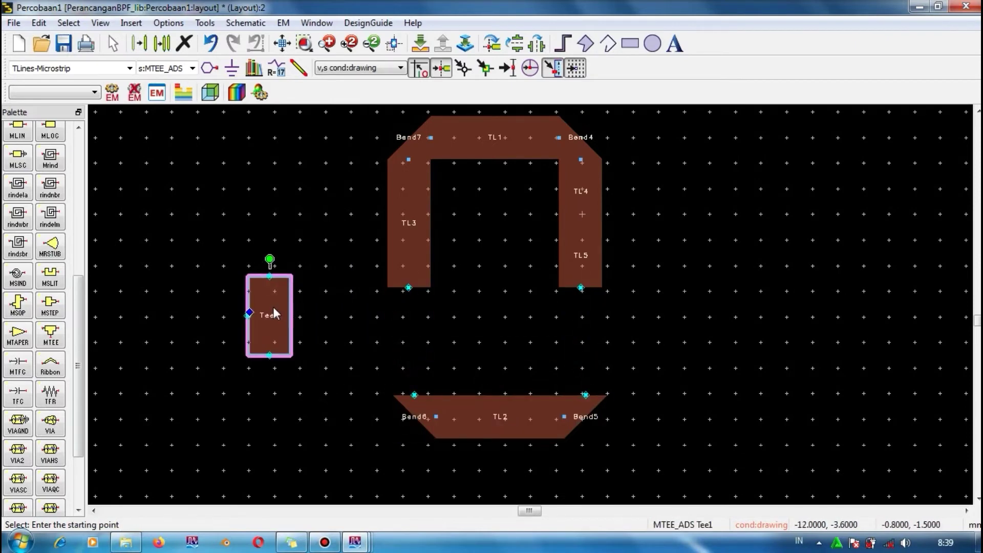
pyautogui.moveTo(273, 307); pyautogui.dragTo(419, 330)
# Step: Delete the wire between Tee1 and Bend6, and move TL2 with both its bends up so Bend6 joins Tee1's lower port
pyautogui.click(425, 393)
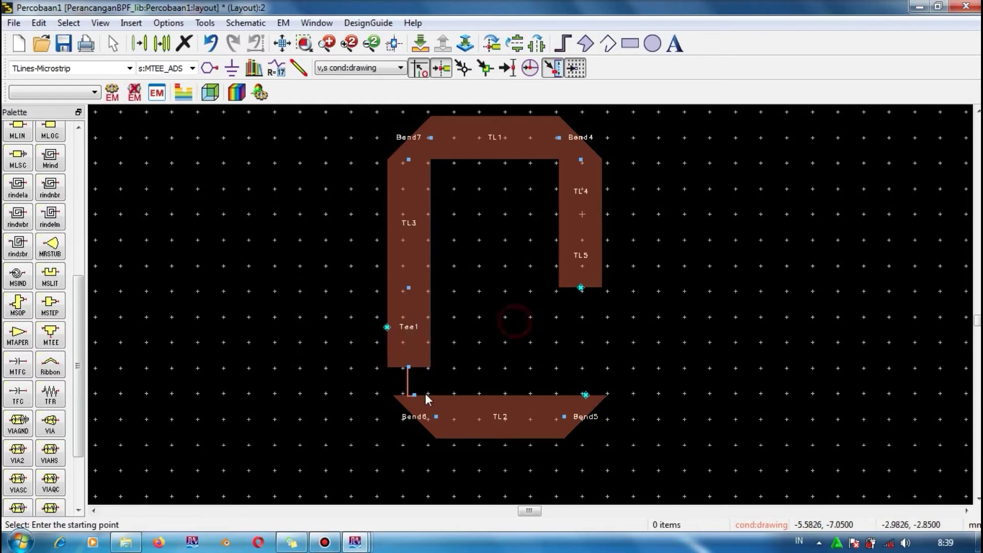
pyautogui.press('Delete')
pyautogui.moveTo(375, 389); pyautogui.dragTo(660, 400)
pyautogui.moveTo(511, 430); pyautogui.dragTo(505, 401)
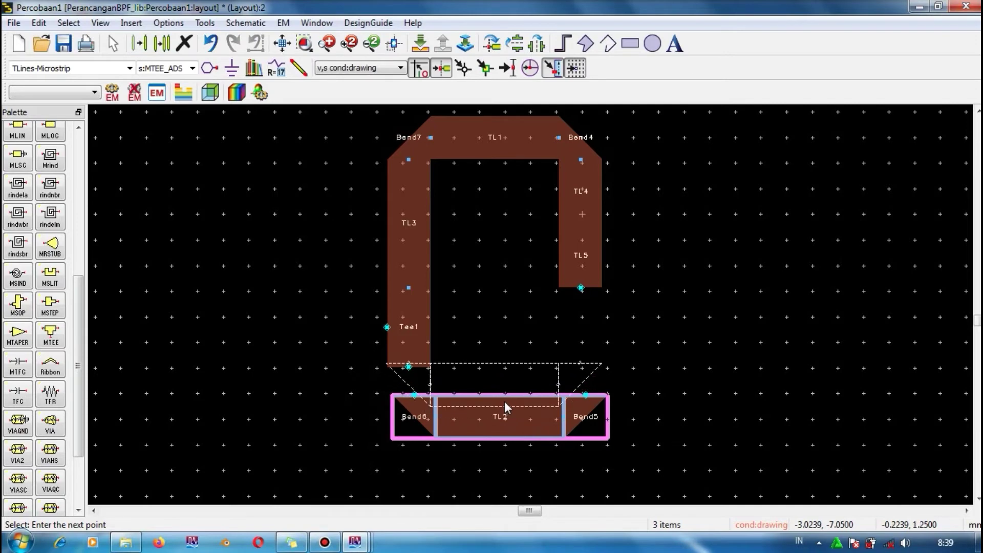
pyautogui.scroll(3, 528, 305)
pyautogui.moveTo(331, 414); pyautogui.dragTo(307, 293)
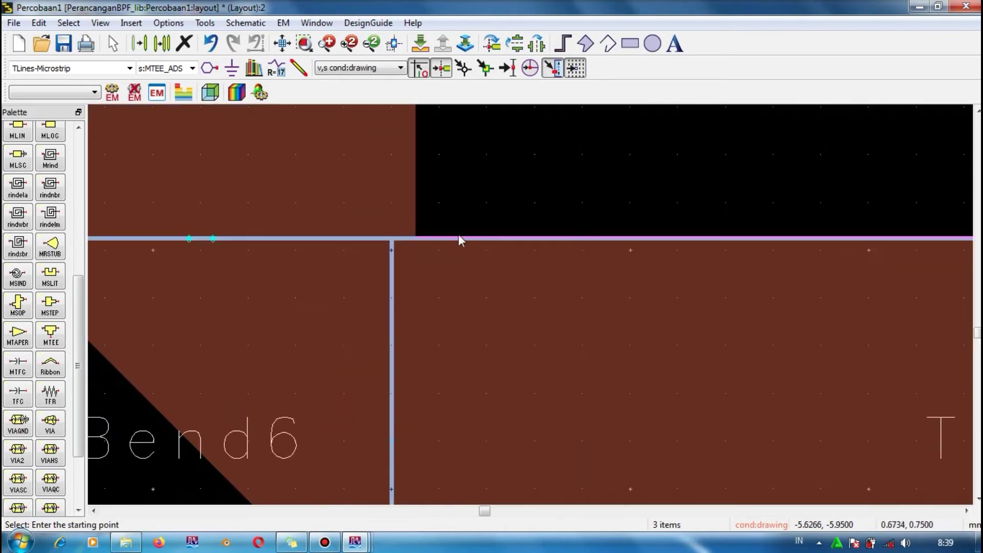
pyautogui.scroll(-2, 459, 234)
pyautogui.moveTo(420, 338); pyautogui.dragTo(451, 332)
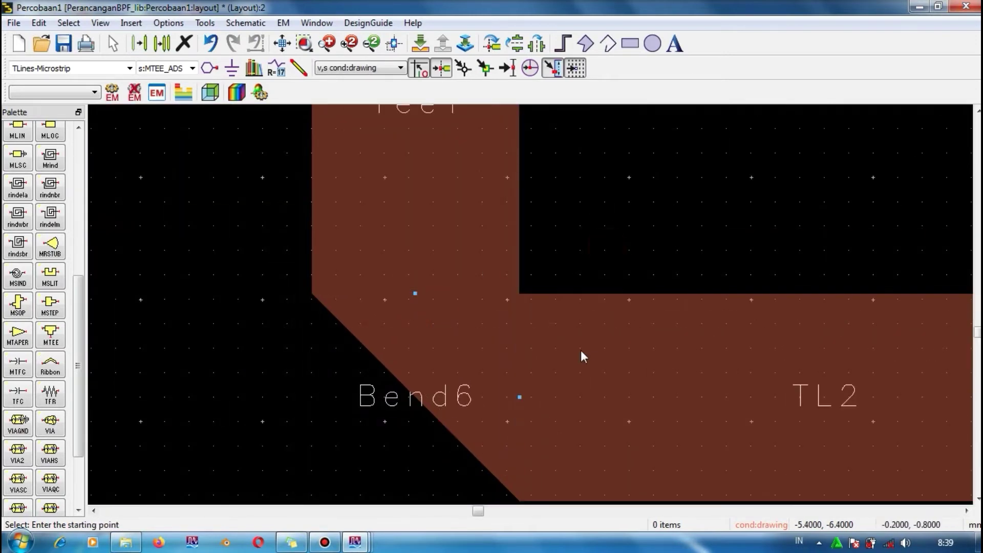
# Step: Move TL5 down from the end of TL4 onto Bend5, leaving an open gap in the loop
pyautogui.scroll(-3, 584, 328)
pyautogui.scroll(2, 563, 302)
pyautogui.moveTo(498, 184); pyautogui.dragTo(499, 283)
pyautogui.scroll(-3, 529, 304)
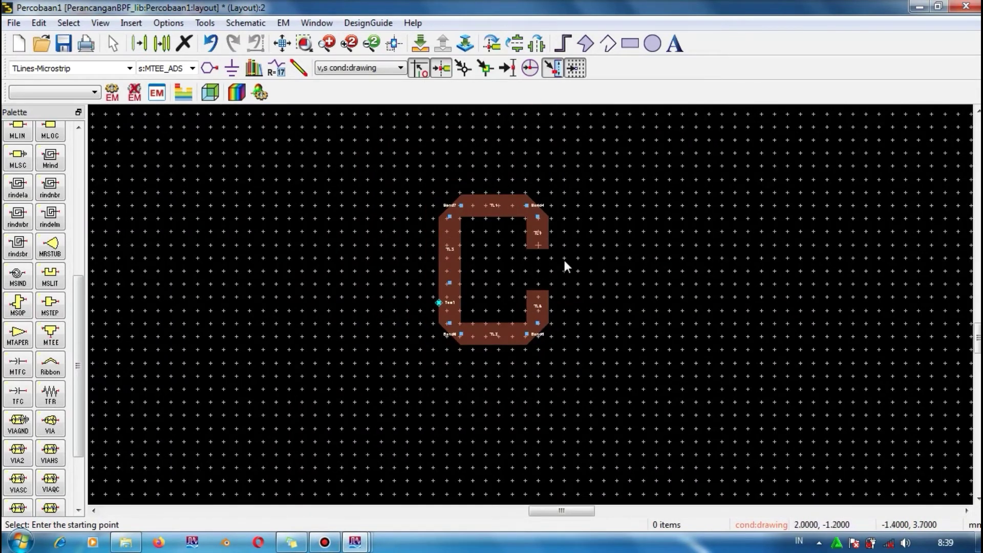
# Step: Create a new MLIN microstrip line with width W 1.7 mm and length L 2 mm
pyautogui.scroll(3, 395, 308)
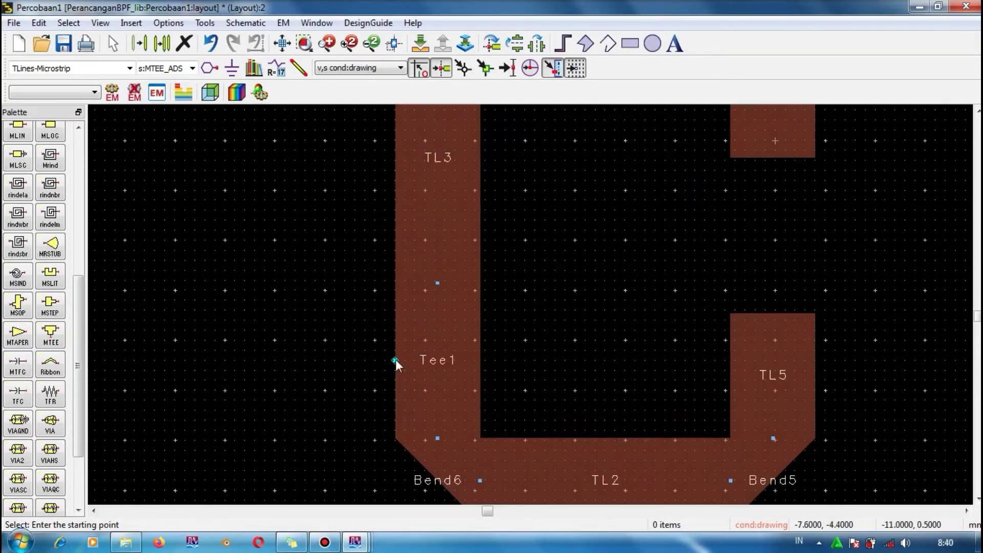
pyautogui.scroll(-1, 492, 329)
pyautogui.scroll(1, 546, 279)
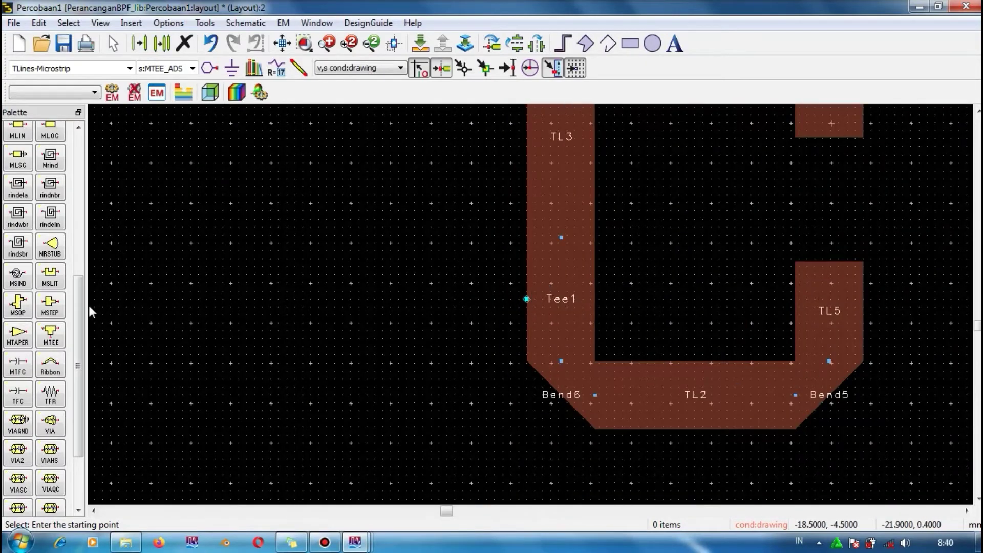
pyautogui.scroll(5, 77, 307)
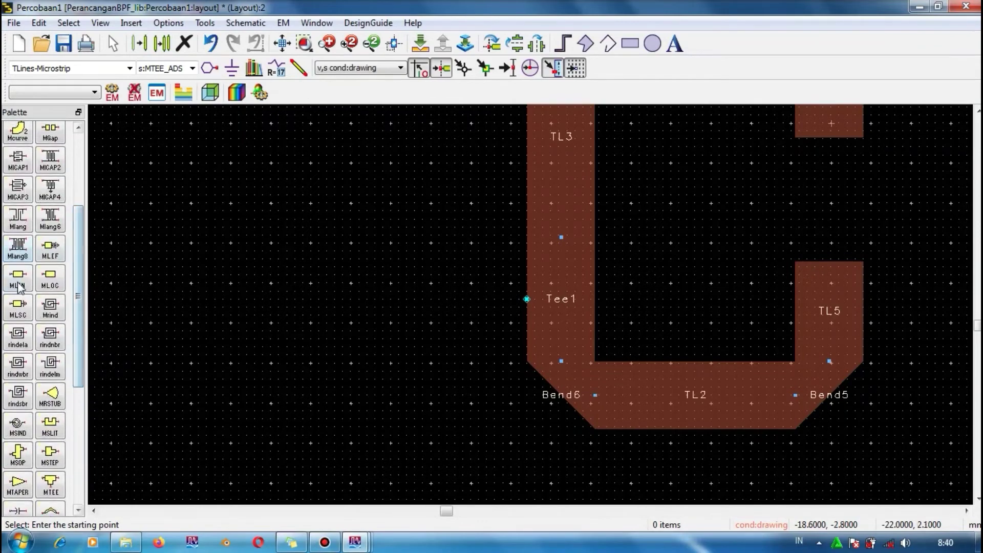
pyautogui.click(19, 286)
pyautogui.click(54, 150)
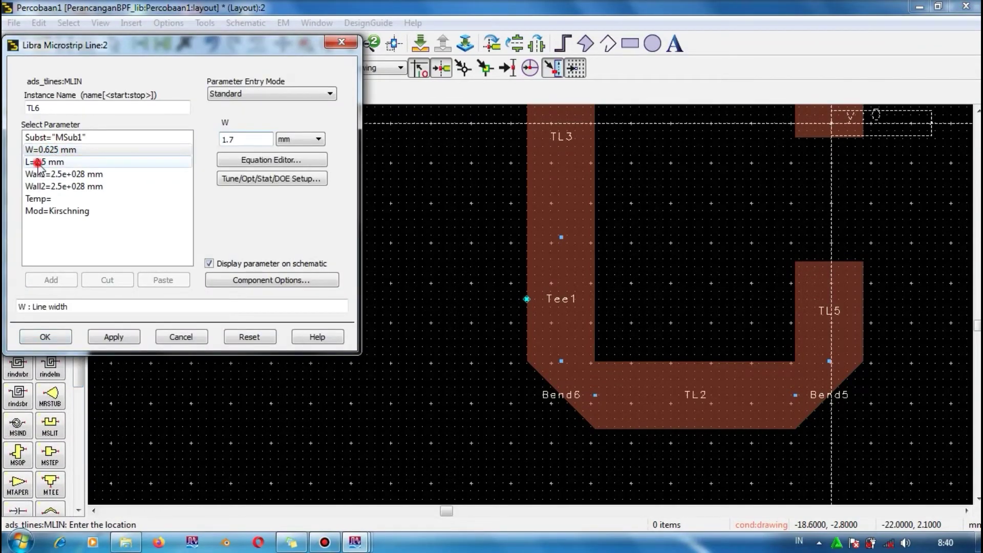
pyautogui.click(38, 163)
pyautogui.write('2')
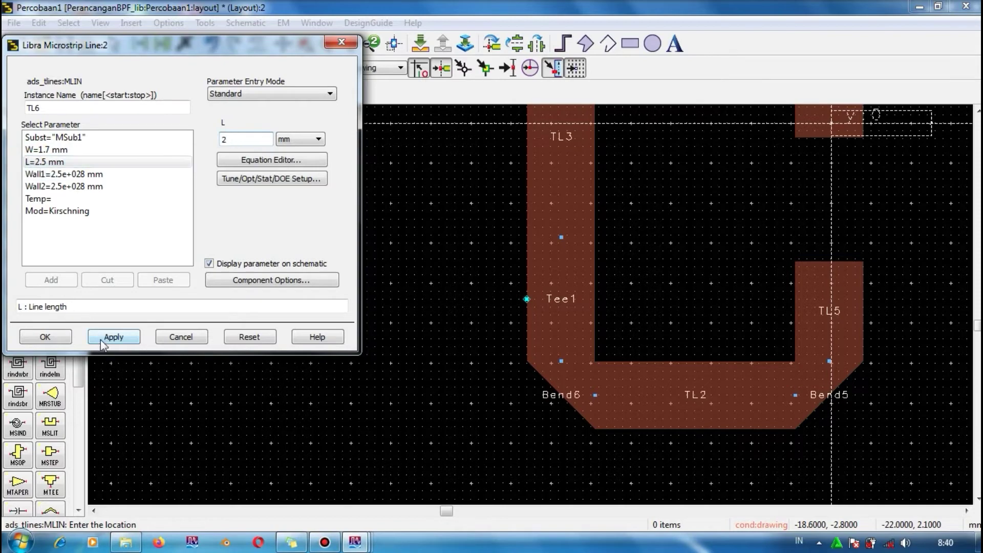
pyautogui.click(58, 336)
# Step: Place the new line TL6 outside the loop and attach its end to Tee1's branch port
pyautogui.click(415, 312)
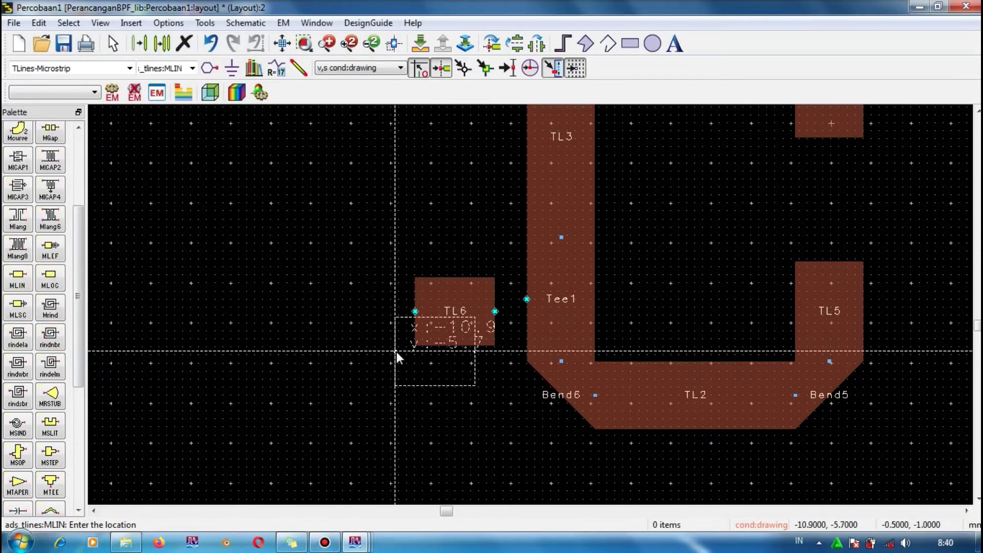
pyautogui.press('Escape')
pyautogui.moveTo(450, 316); pyautogui.dragTo(478, 305)
pyautogui.click(443, 401)
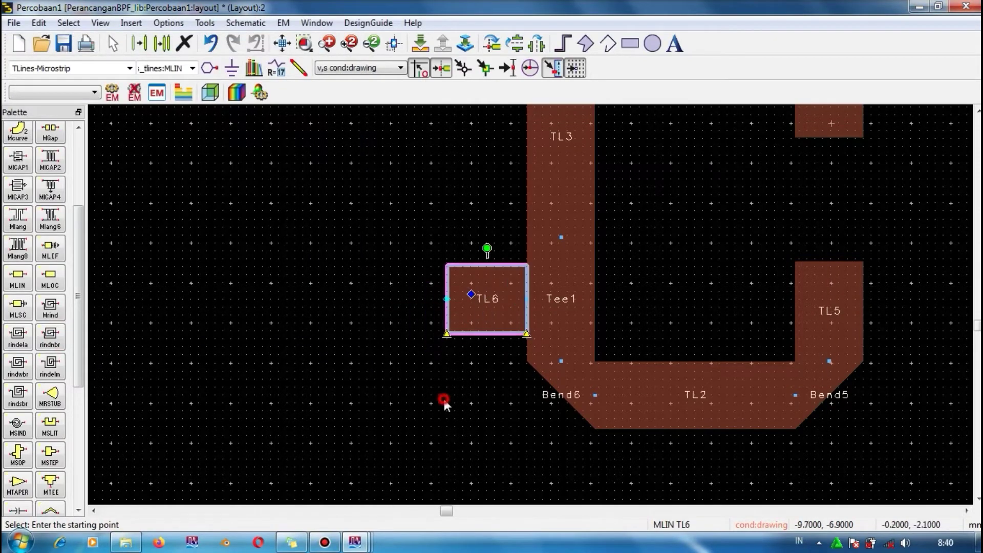
# Step: Try a length L of 4 mm for TL1, and settle on 3 mm
pyautogui.scroll(2, 838, 326)
pyautogui.scroll(-4, 529, 307)
pyautogui.scroll(2, 515, 290)
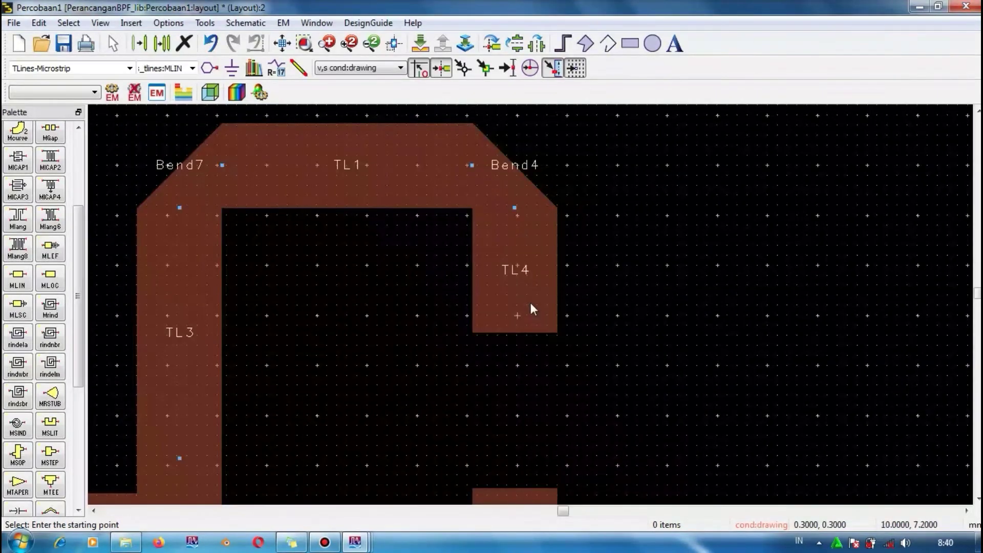
pyautogui.scroll(-2, 531, 307)
pyautogui.scroll(1, 534, 295)
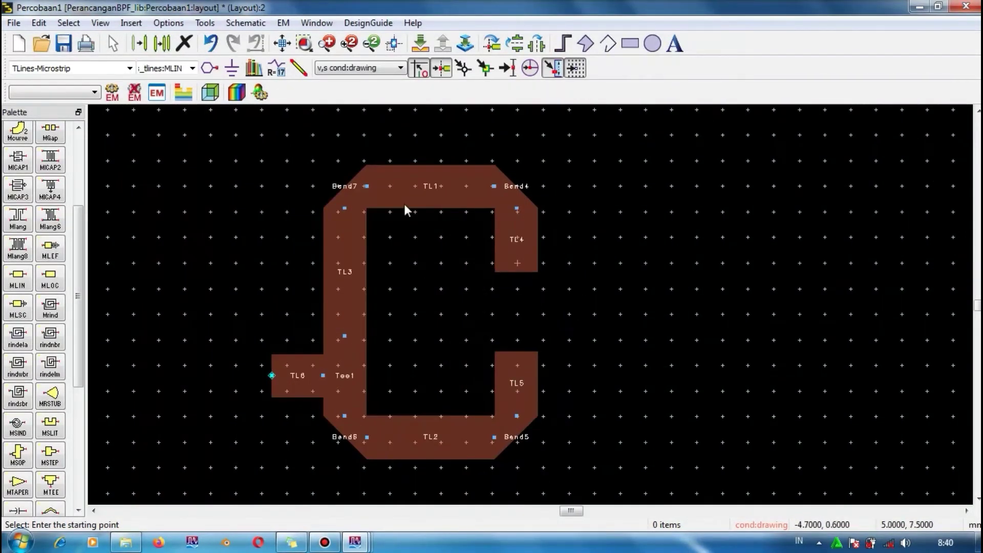
pyautogui.doubleClick(457, 185)
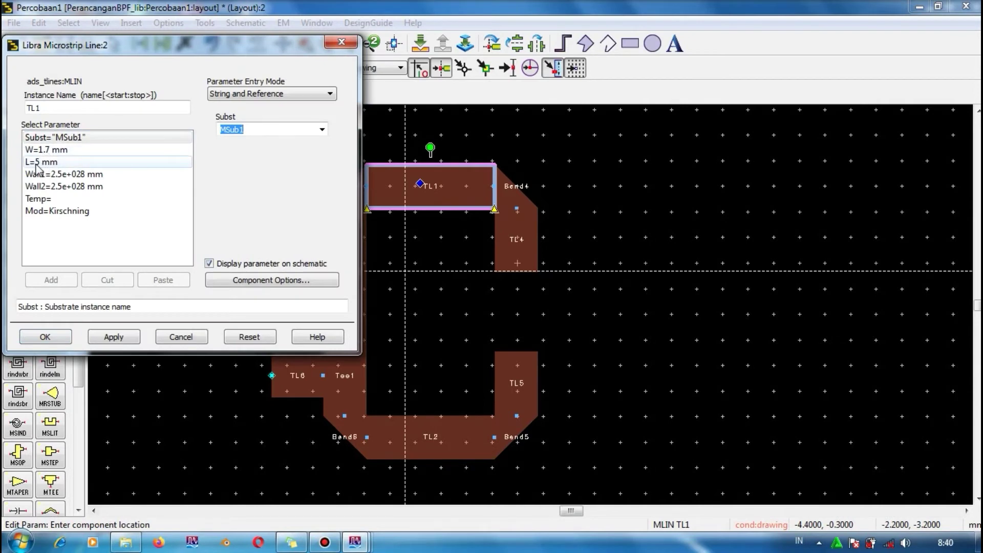
pyautogui.click(40, 163)
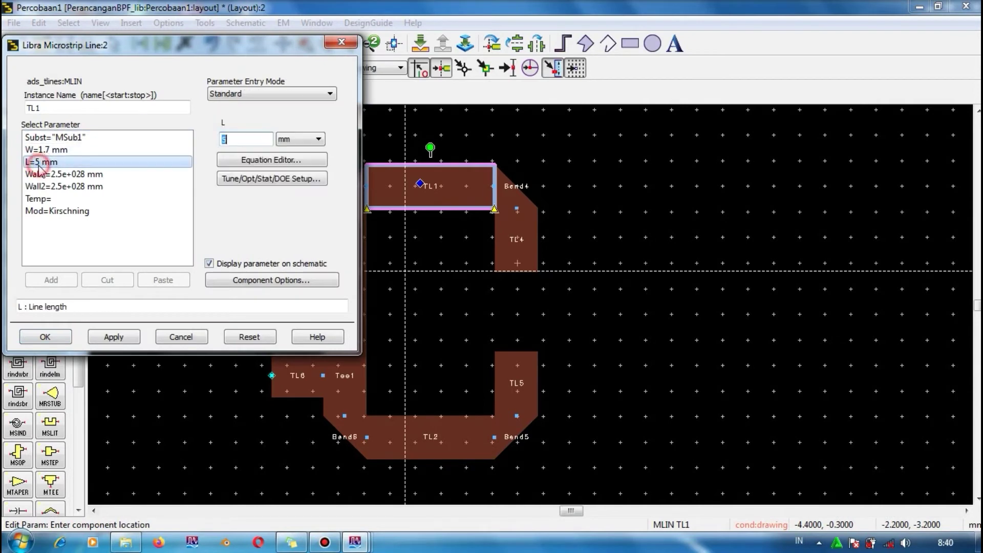
pyautogui.click(103, 339)
pyautogui.click(163, 162)
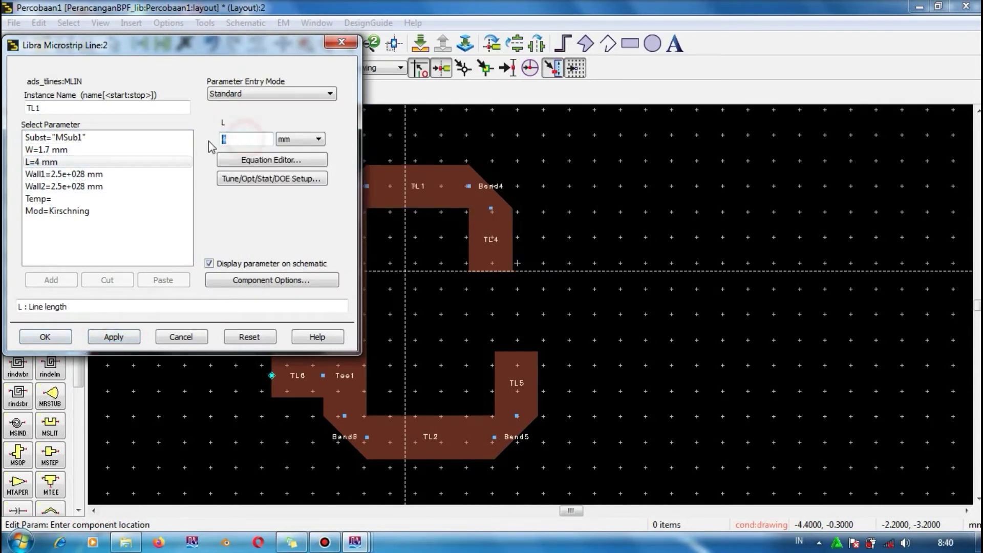
pyautogui.write('3')
pyautogui.click(114, 337)
pyautogui.click(41, 337)
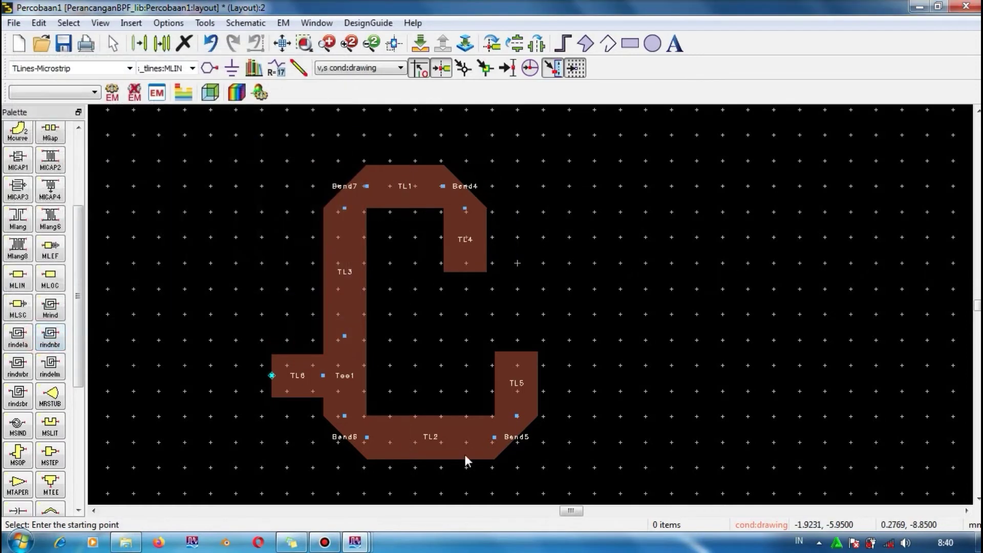
# Step: Set the length L of TL2 to 3 mm to match the upper side of the loop
pyautogui.click(435, 451)
pyautogui.doubleClick(434, 451)
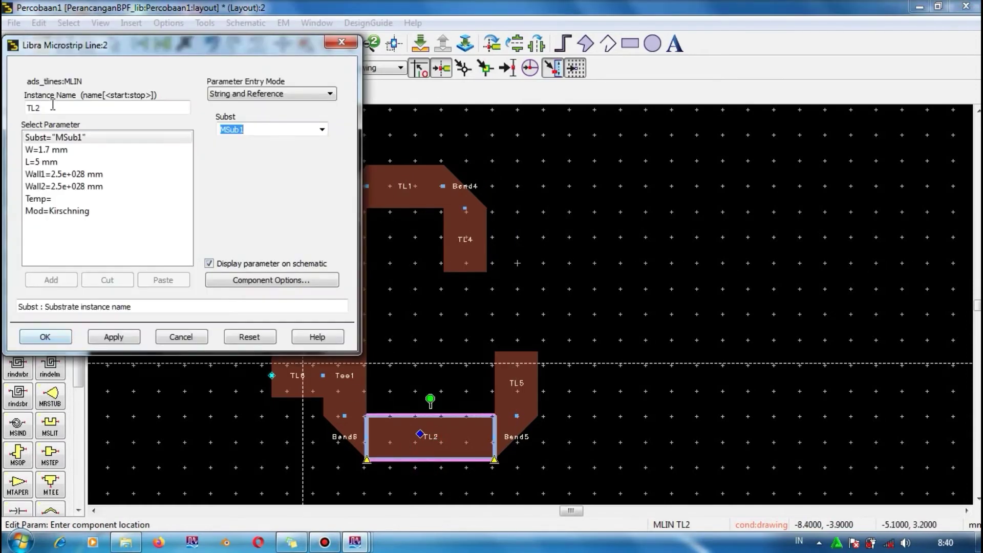
pyautogui.click(38, 162)
pyautogui.click(128, 342)
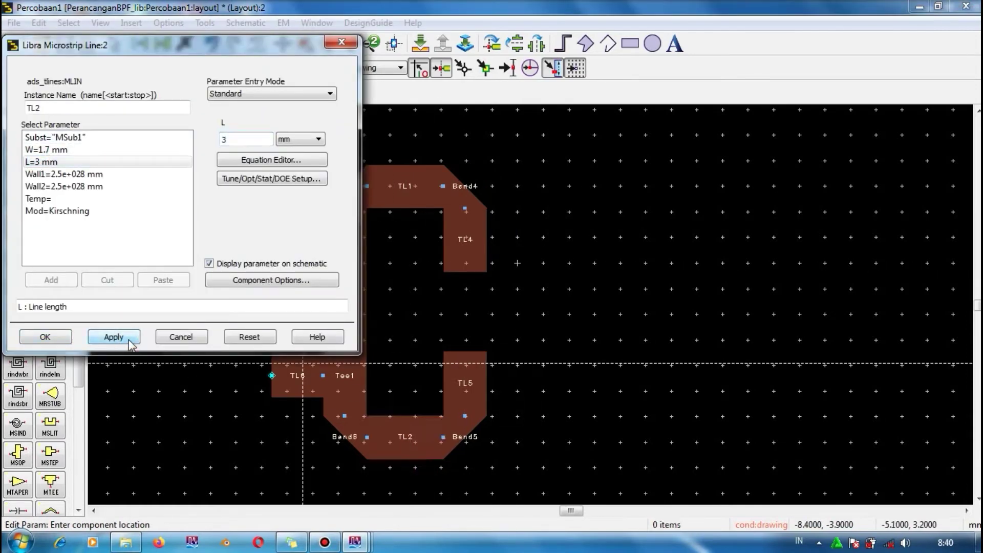
pyautogui.click(49, 338)
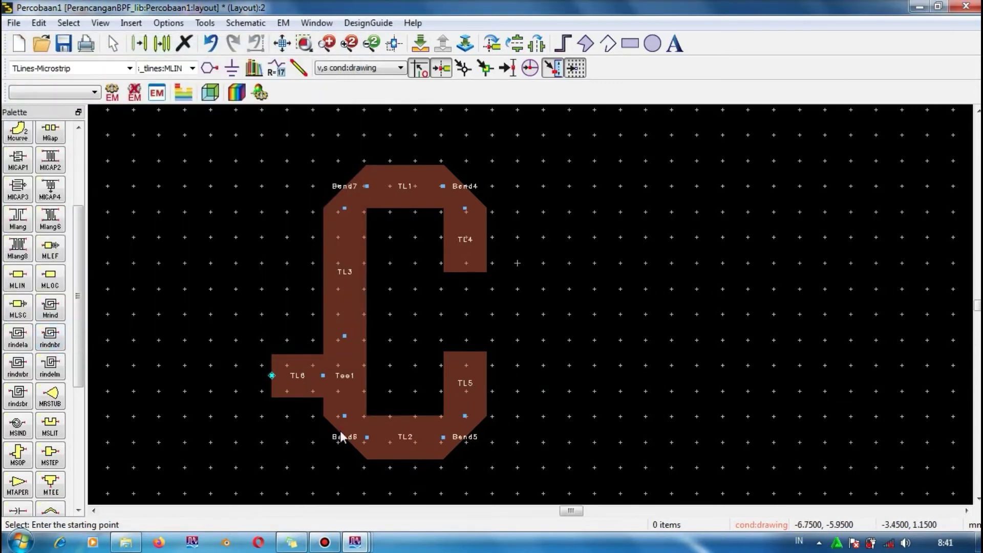
# Step: Set the width W of the feed line TL6 to 3.1 mm
pyautogui.click(304, 380)
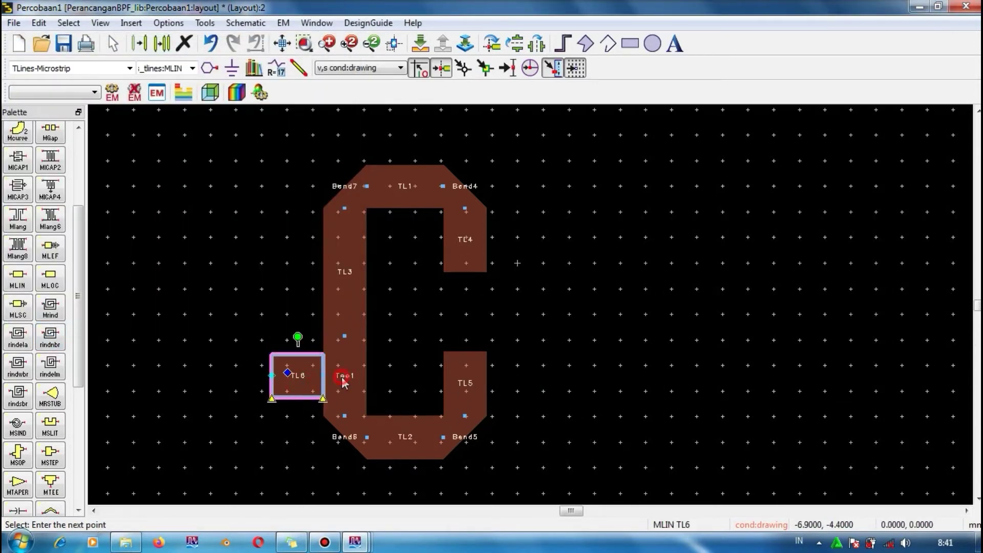
pyautogui.click(302, 386)
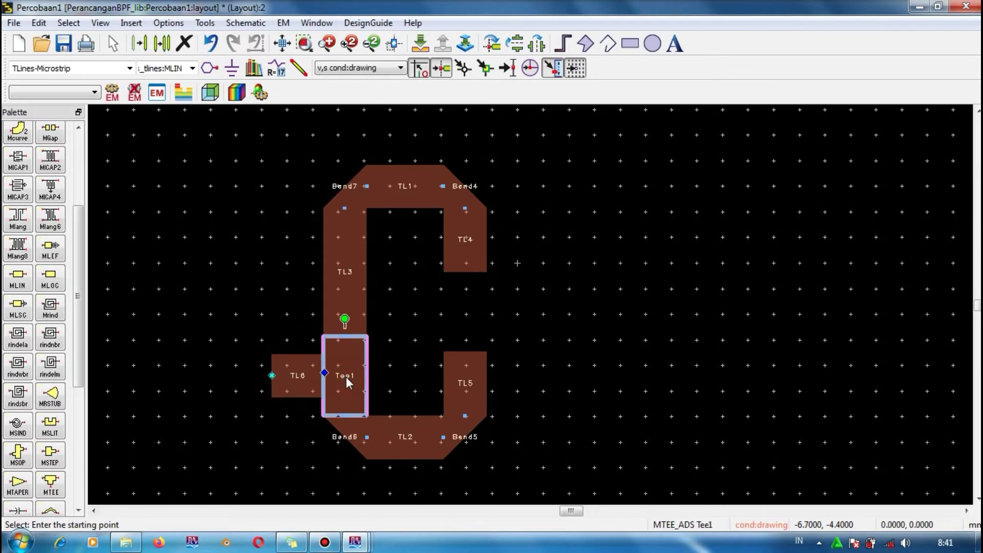
pyautogui.doubleClick(302, 385)
pyautogui.click(56, 149)
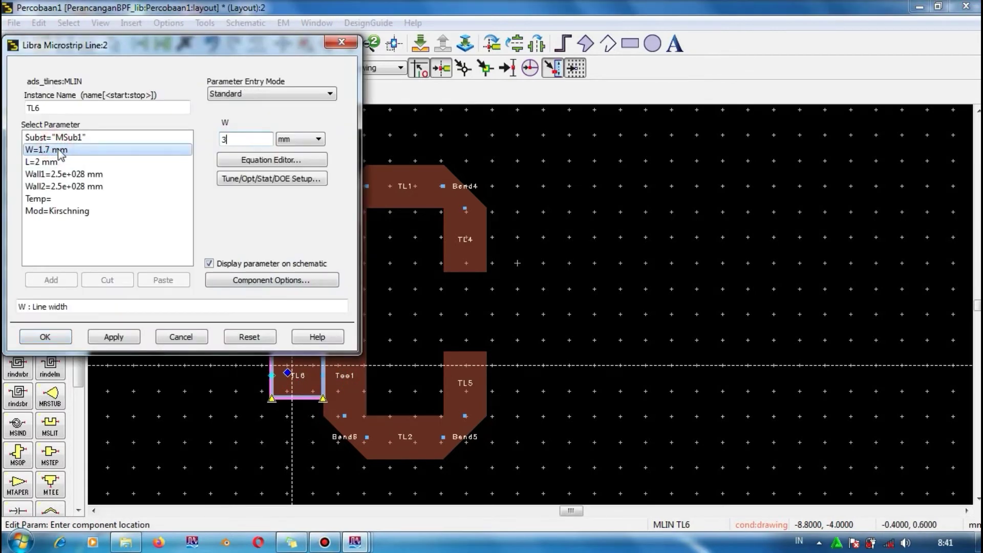
pyautogui.click(260, 139)
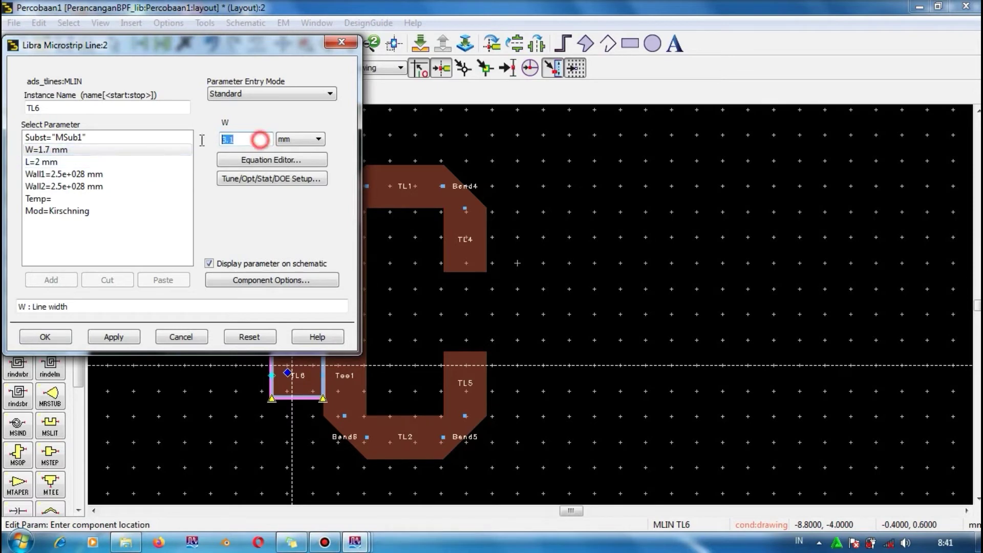
pyautogui.click(125, 336)
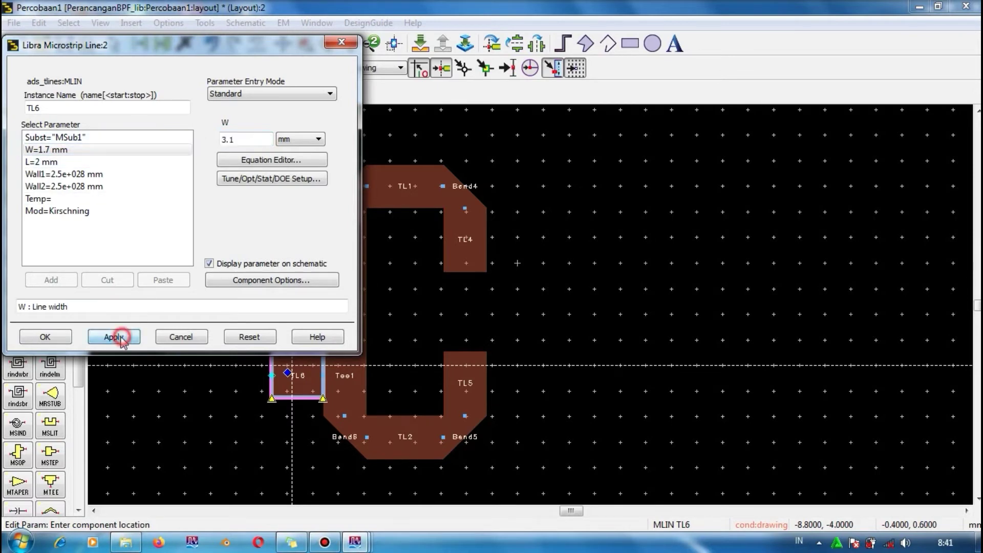
pyautogui.click(54, 340)
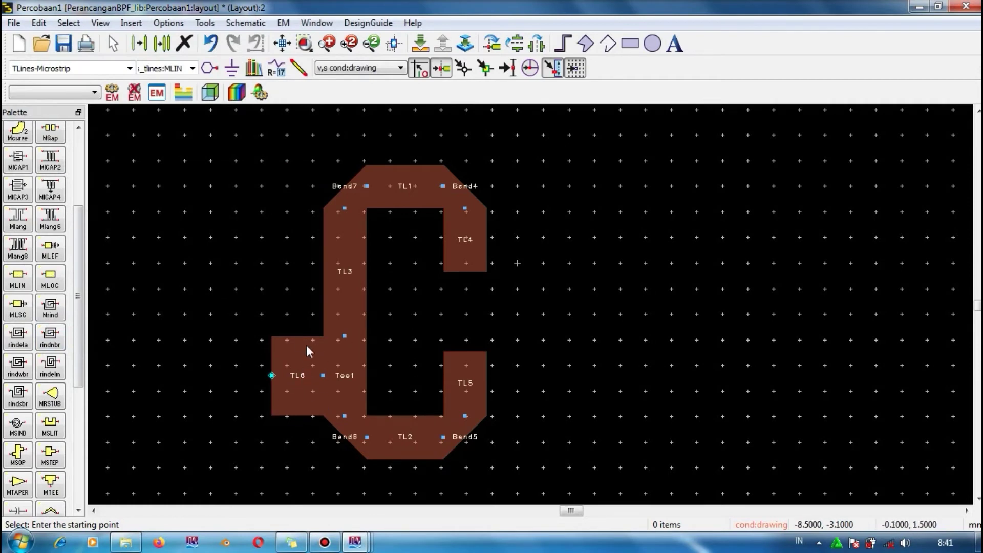
# Step: Copy the complete resonator with its feed line and paste one duplicate beside its open side
pyautogui.scroll(-3, 560, 349)
pyautogui.scroll(2, 484, 240)
pyautogui.moveTo(378, 191); pyautogui.dragTo(613, 431)
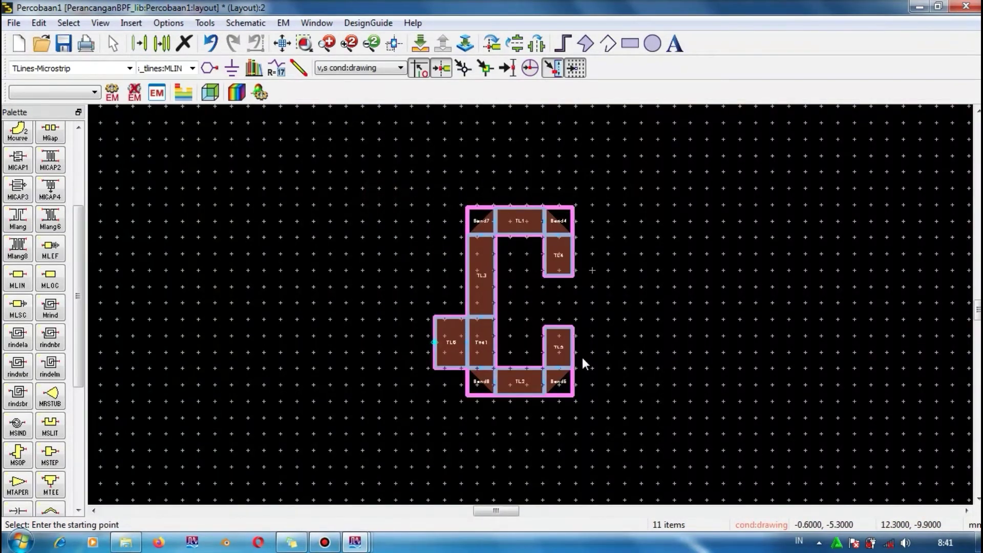
pyautogui.rightClick(684, 283)
pyautogui.click(727, 161)
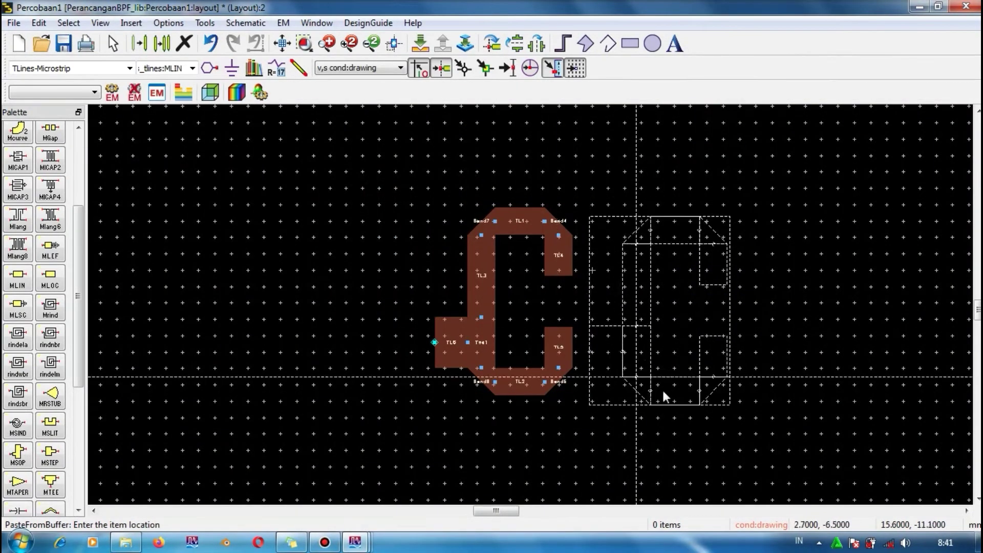
pyautogui.click(660, 373)
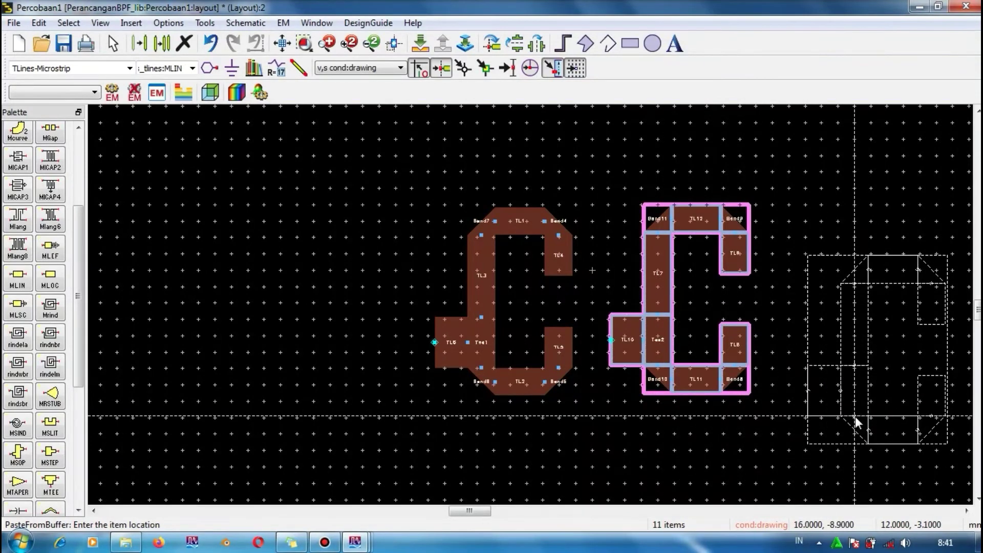
pyautogui.press('Escape')
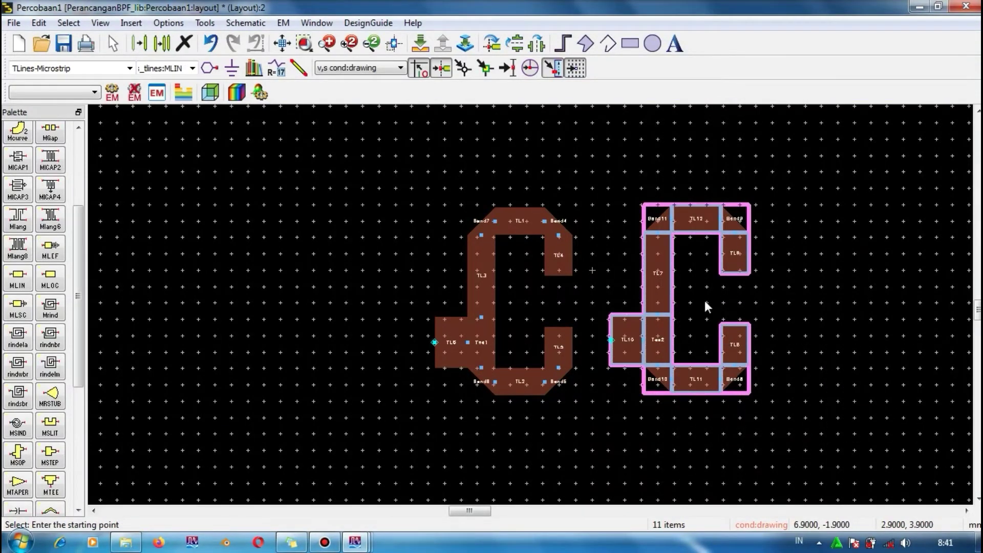
# Step: Rotate the pasted resonator by 180 degrees so its open gap faces the first resonator
pyautogui.hotkey('ctrl', 'r')
pyautogui.hotkey('ctrl', 'r')
pyautogui.click(790, 338)
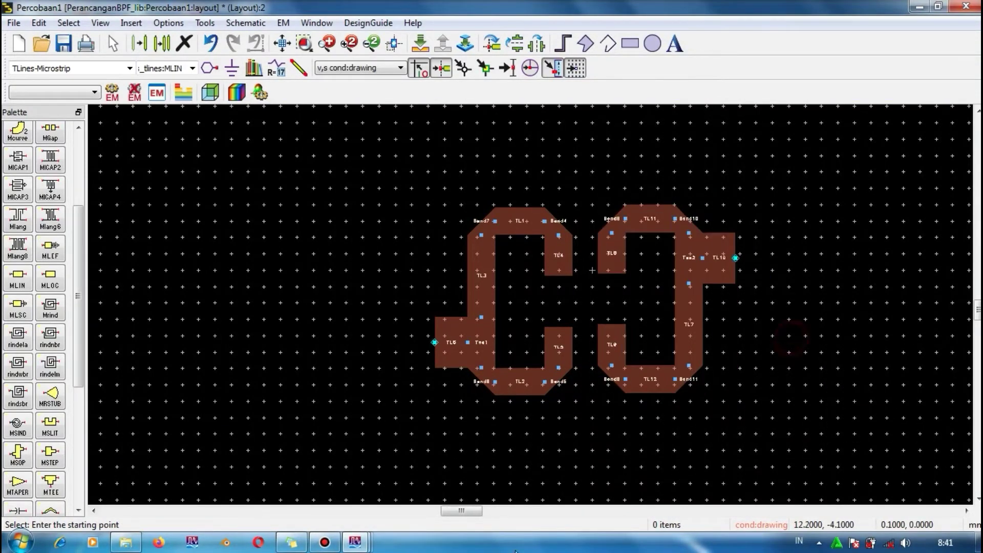
pyautogui.scroll(2, 563, 315)
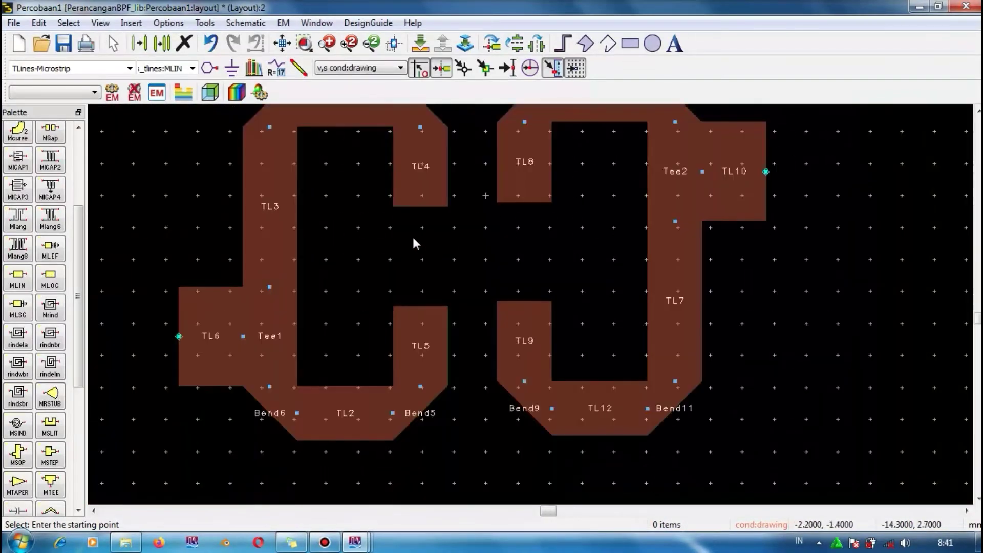
pyautogui.scroll(1, 515, 283)
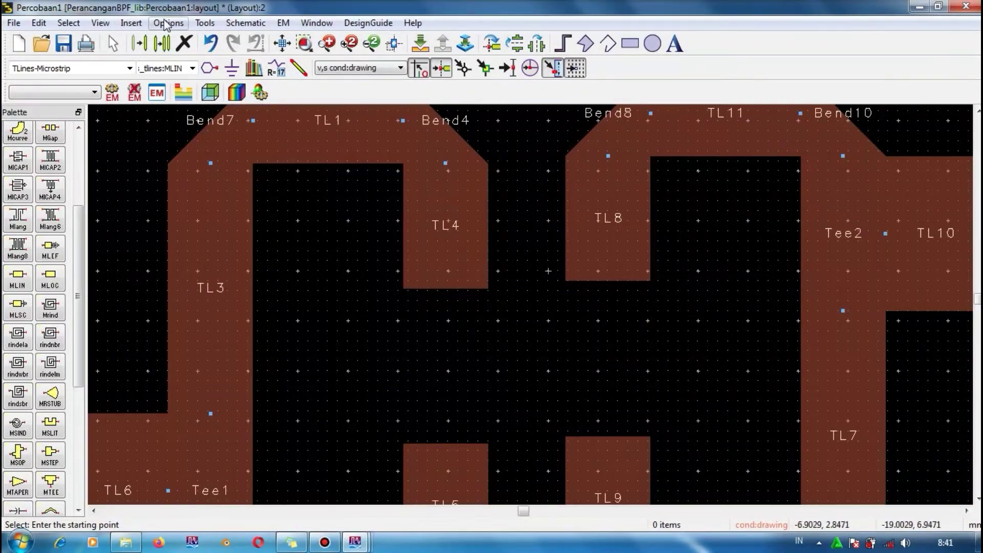
# Step: Insert a 0.7 mm horizontal ruler from the lower inner corner of TL4 towards TL8
pyautogui.click(131, 23)
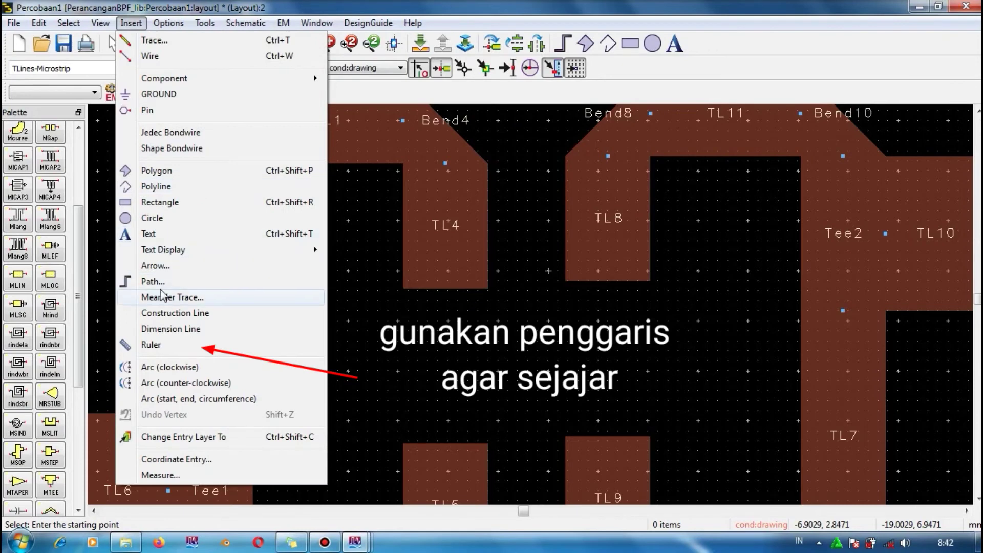
pyautogui.click(153, 345)
pyautogui.scroll(3, 527, 307)
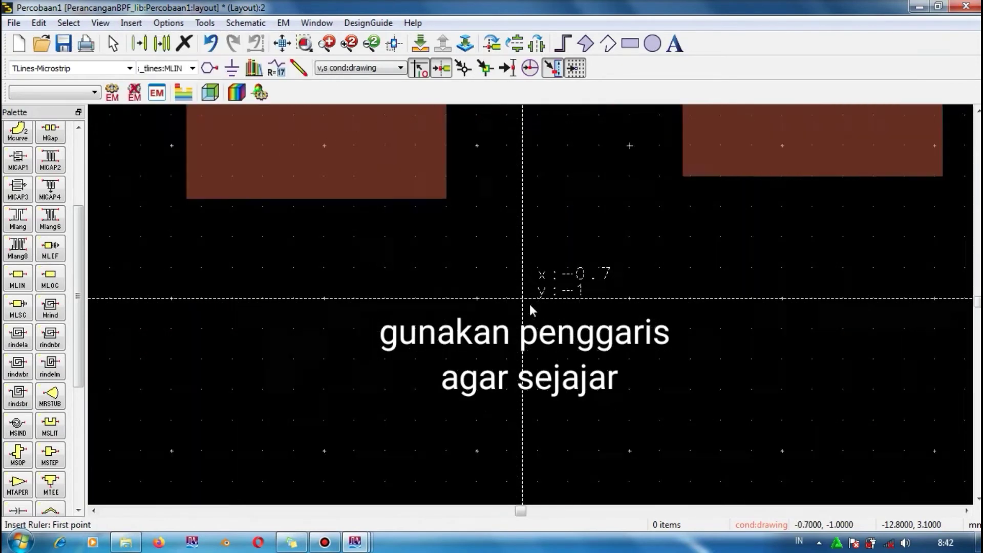
pyautogui.scroll(-1, 529, 300)
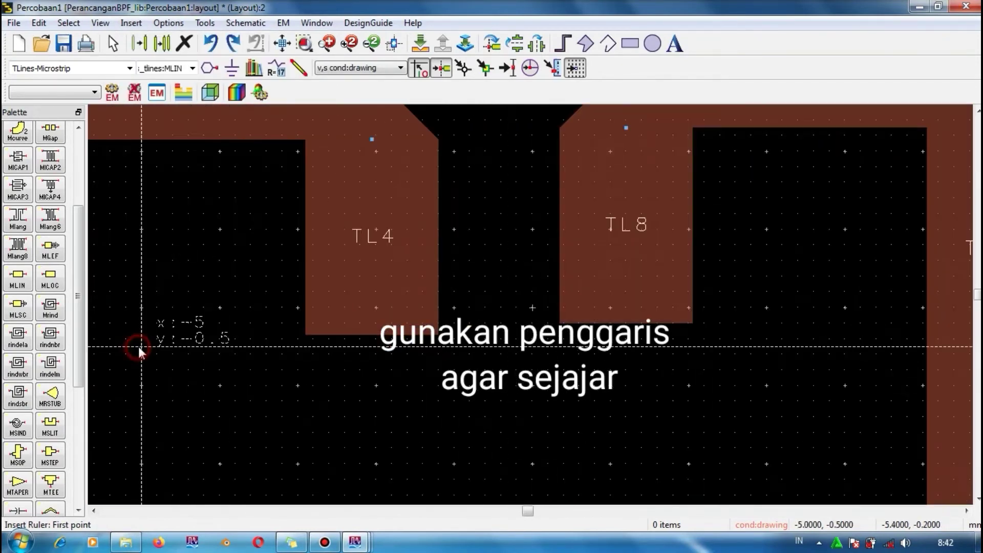
pyautogui.click(438, 332)
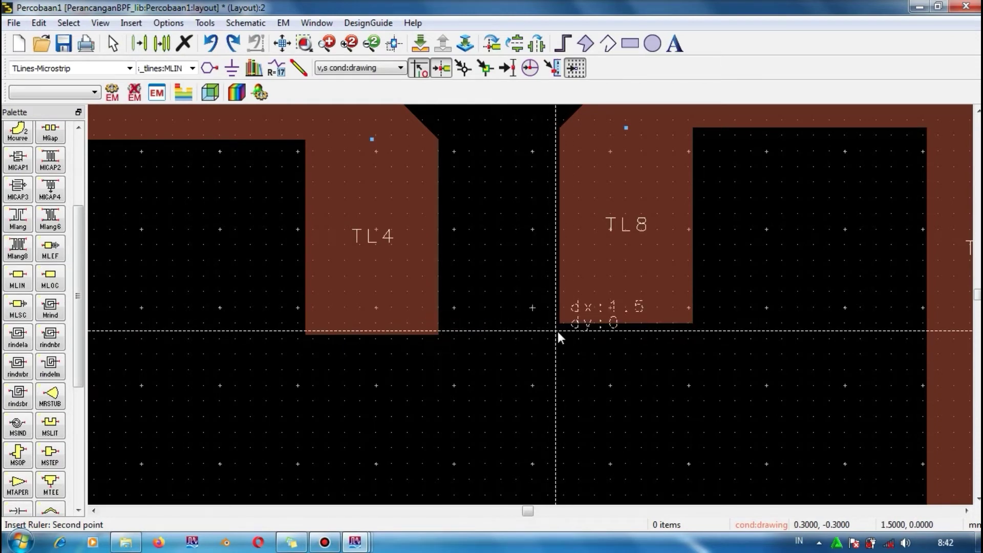
pyautogui.click(489, 331)
pyautogui.press('Escape')
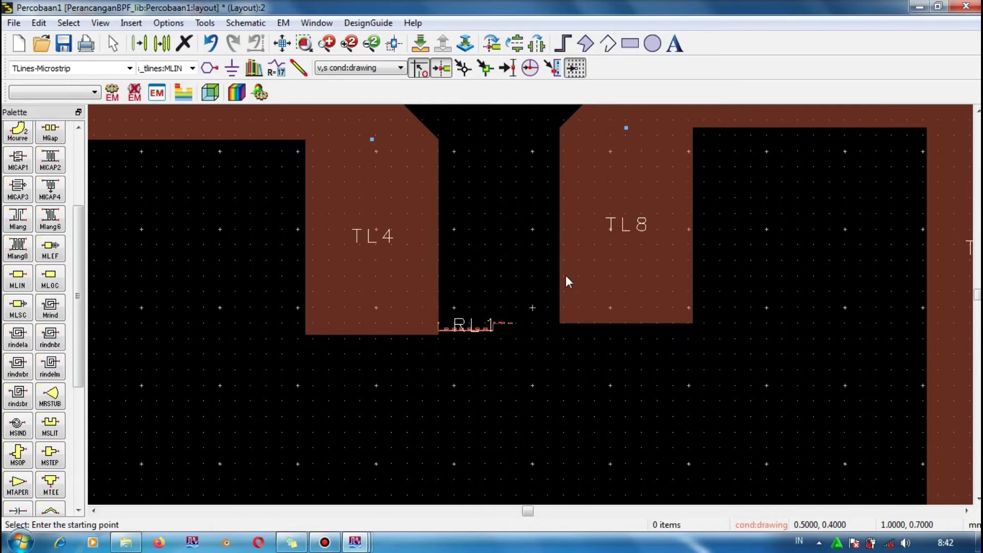
# Step: Move the whole second resonator so TL8's inner edge meets the 0.7 mm end of the ruler, roughly level with TL4's lower edge
pyautogui.scroll(-4, 531, 303)
pyautogui.moveTo(522, 187); pyautogui.dragTo(743, 472)
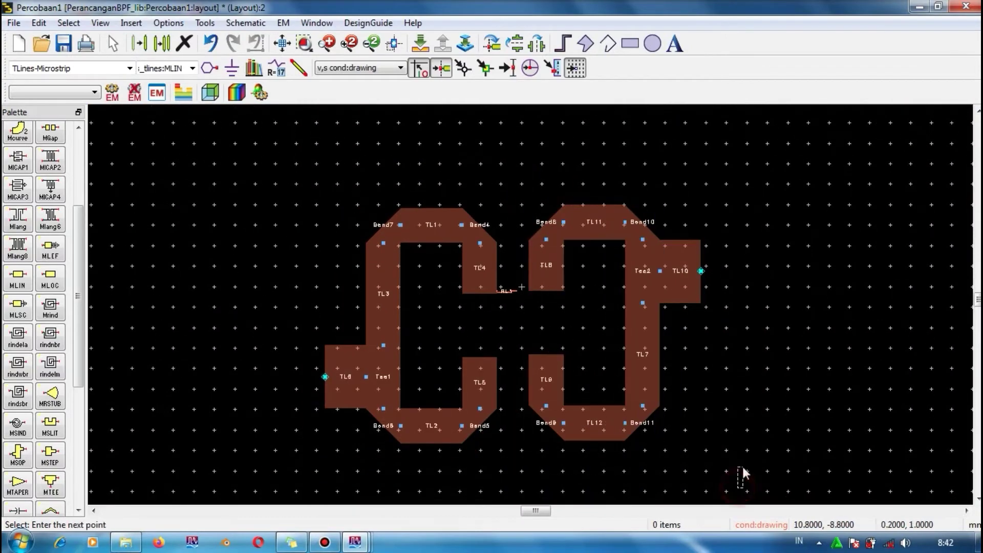
pyautogui.moveTo(509, 154); pyautogui.dragTo(766, 478)
pyautogui.scroll(8, 483, 226)
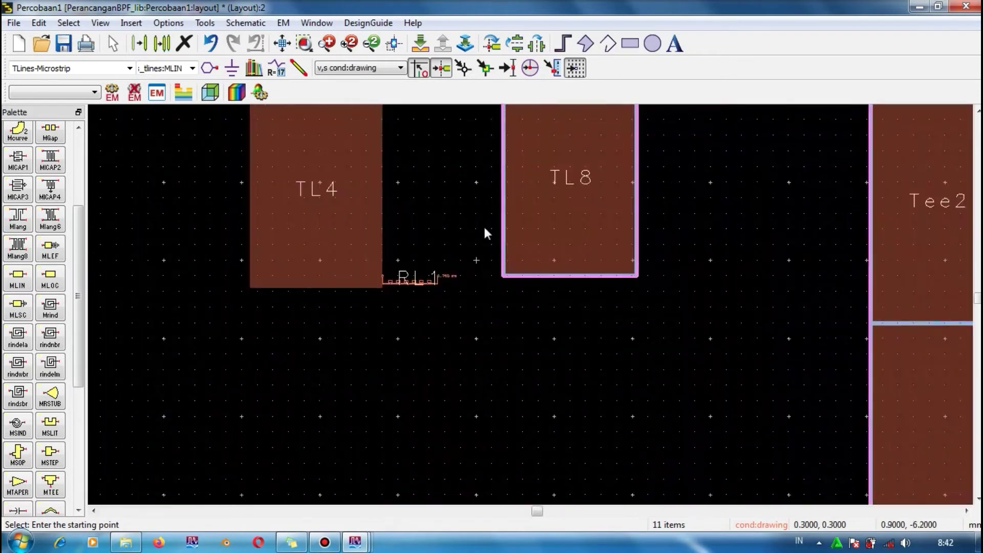
pyautogui.scroll(3, 528, 314)
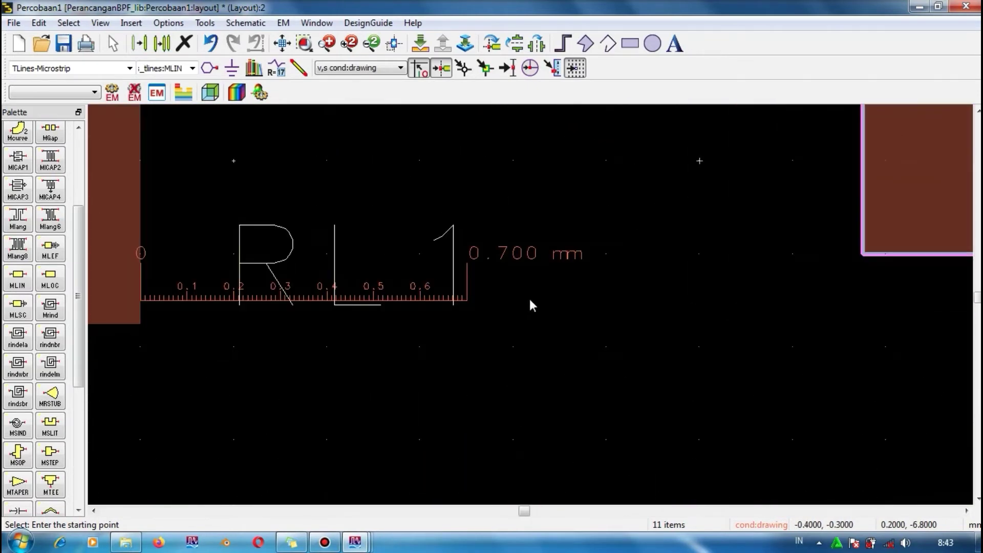
pyautogui.scroll(-1, 528, 308)
pyautogui.moveTo(877, 210); pyautogui.dragTo(585, 257)
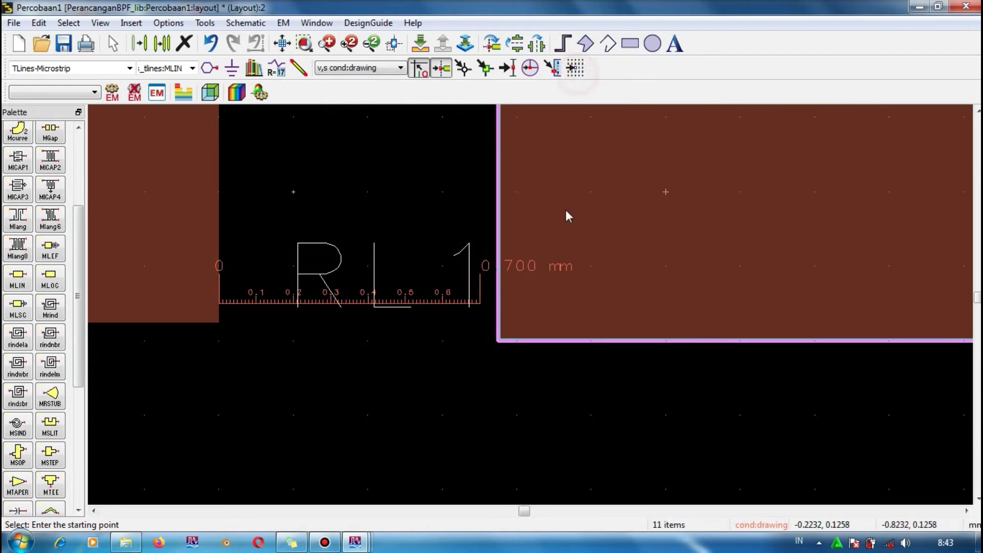
pyautogui.click(518, 290)
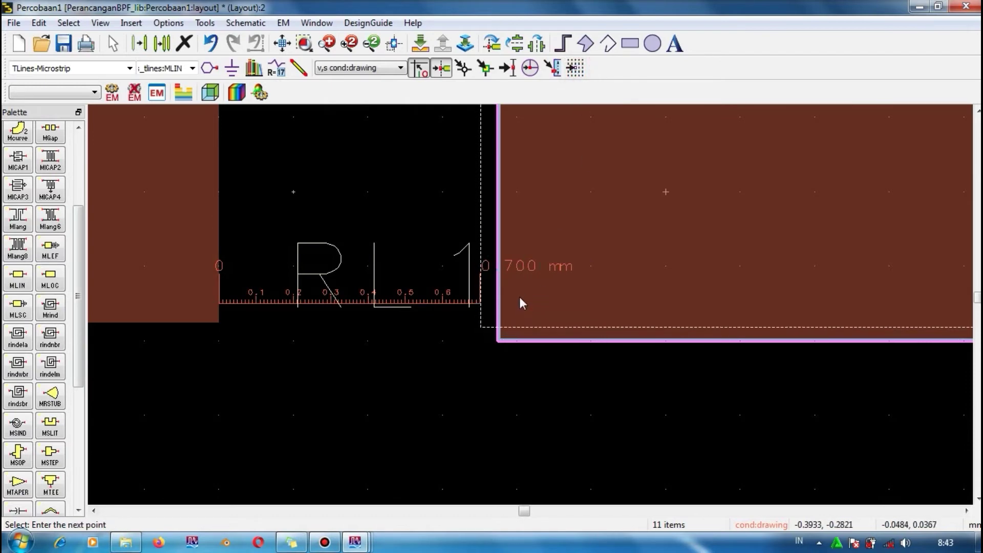
pyautogui.click(518, 299)
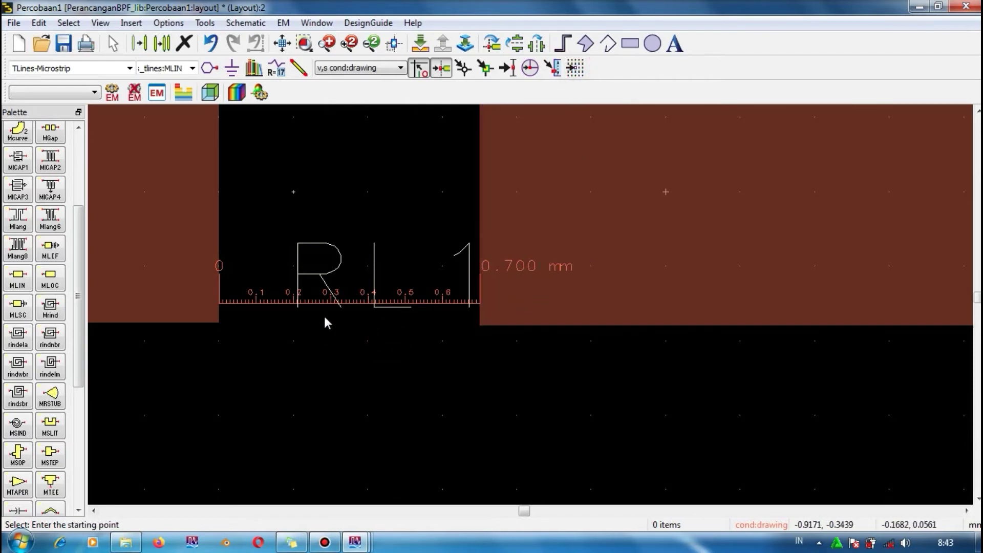
# Step: Move and stretch ruler RL1 so its zero point sits exactly on TL4's lower inner corner
pyautogui.click(352, 299)
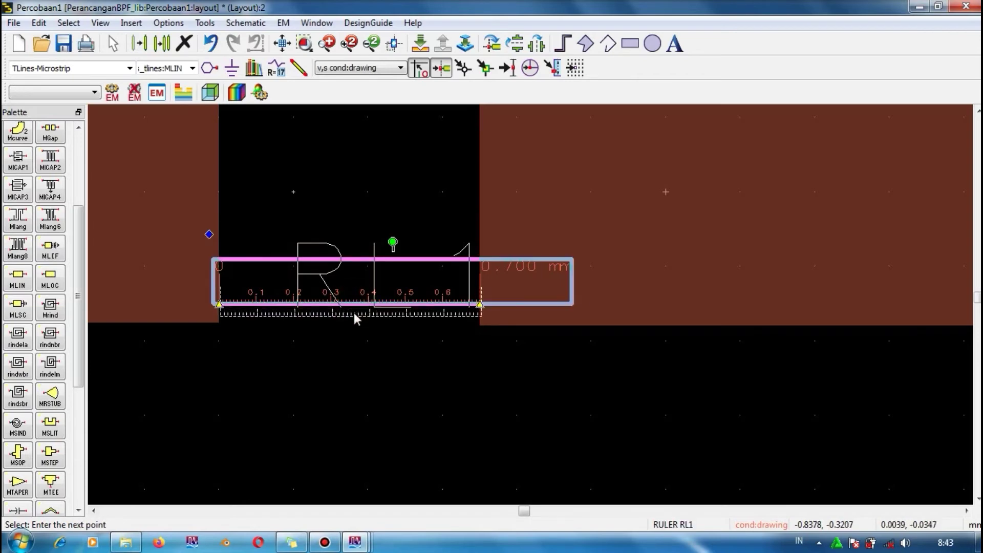
pyautogui.click(352, 318)
pyautogui.scroll(5, 530, 309)
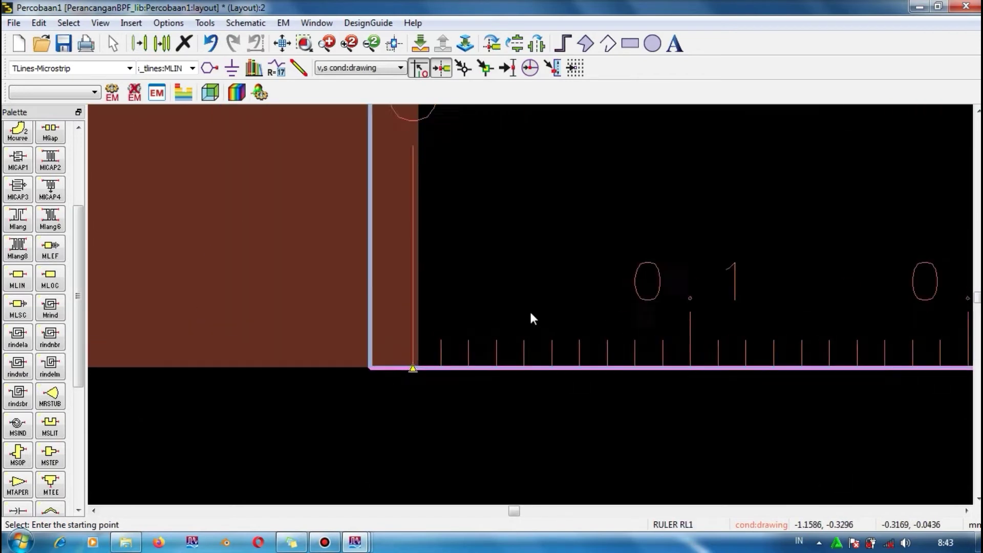
pyautogui.click(192, 366)
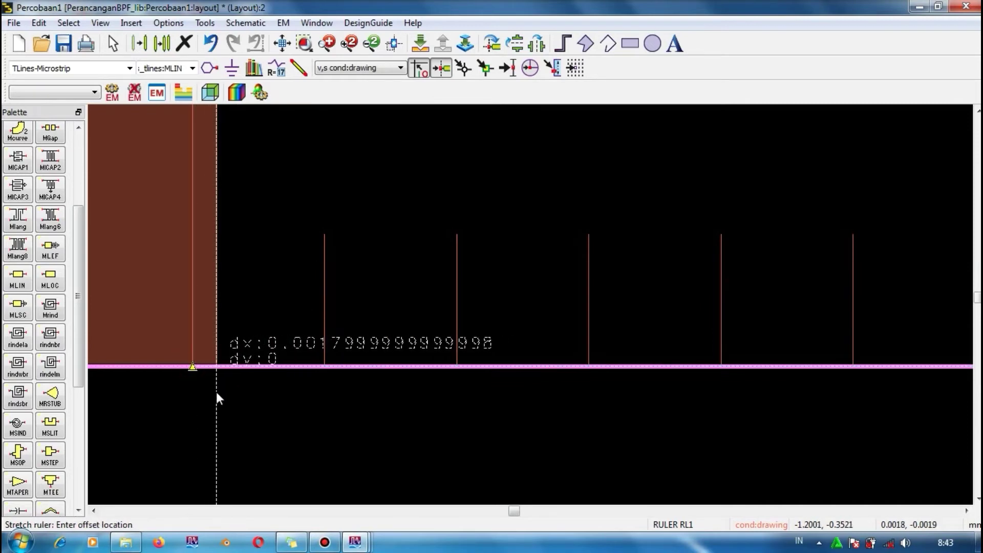
pyautogui.click(217, 392)
pyautogui.click(273, 412)
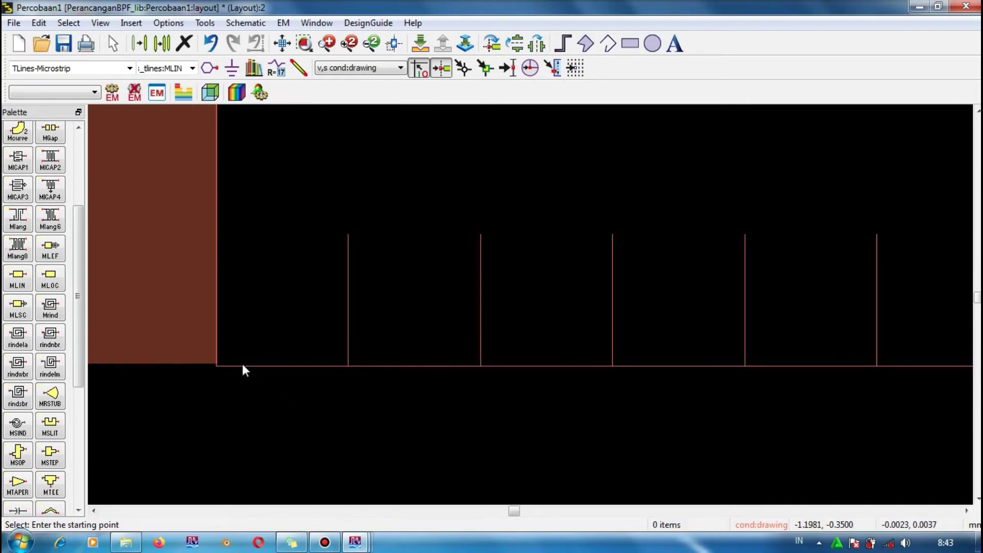
pyautogui.moveTo(244, 369)
pyautogui.mouseDown()
pyautogui.moveTo(243, 355)
pyautogui.moveTo(270, 351)
pyautogui.moveTo(253, 354)
pyautogui.mouseUp()
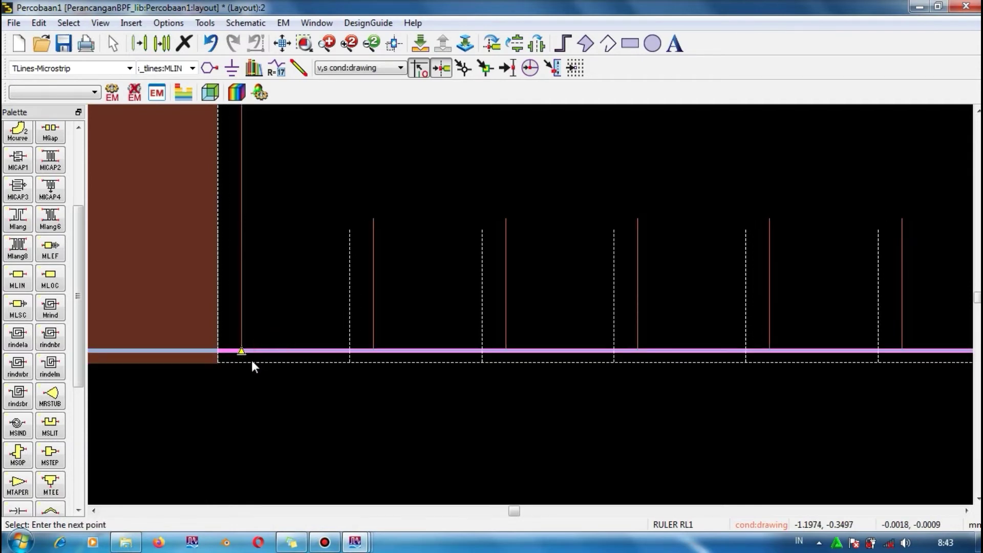
pyautogui.click(251, 361)
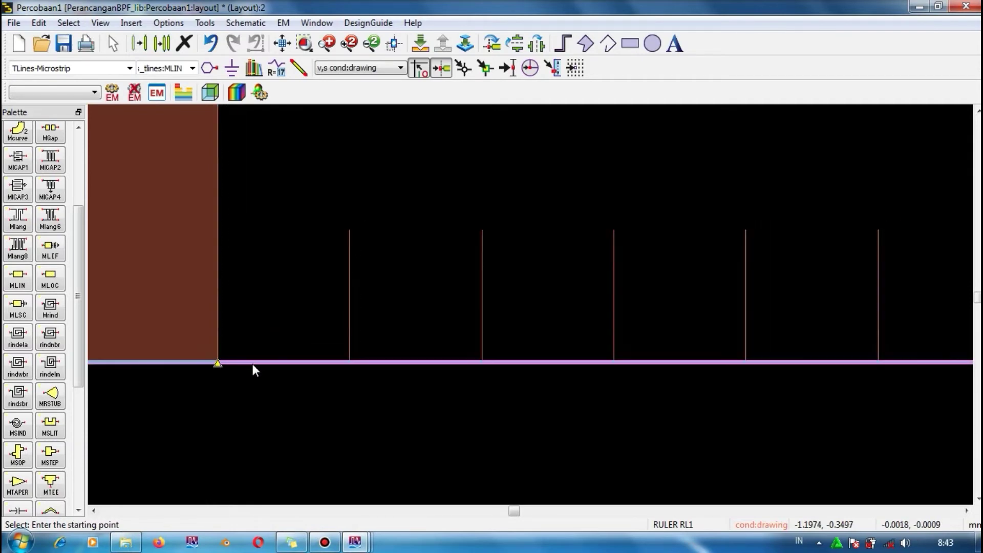
# Step: Shift the whole second resonator so TL8's lower inner corner lands exactly on the far end of the ruler
pyautogui.scroll(3, 554, 297)
pyautogui.scroll(-6, 579, 305)
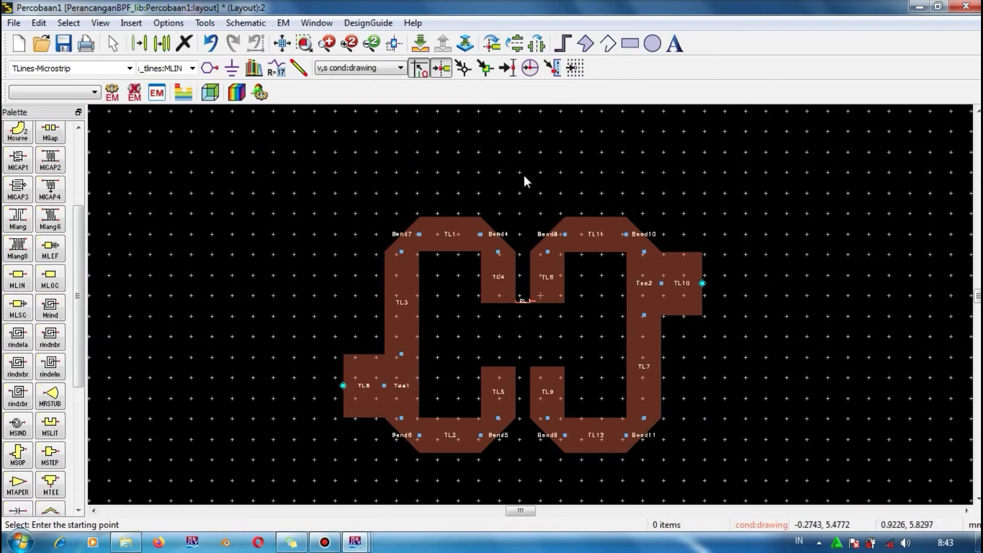
pyautogui.click(517, 169)
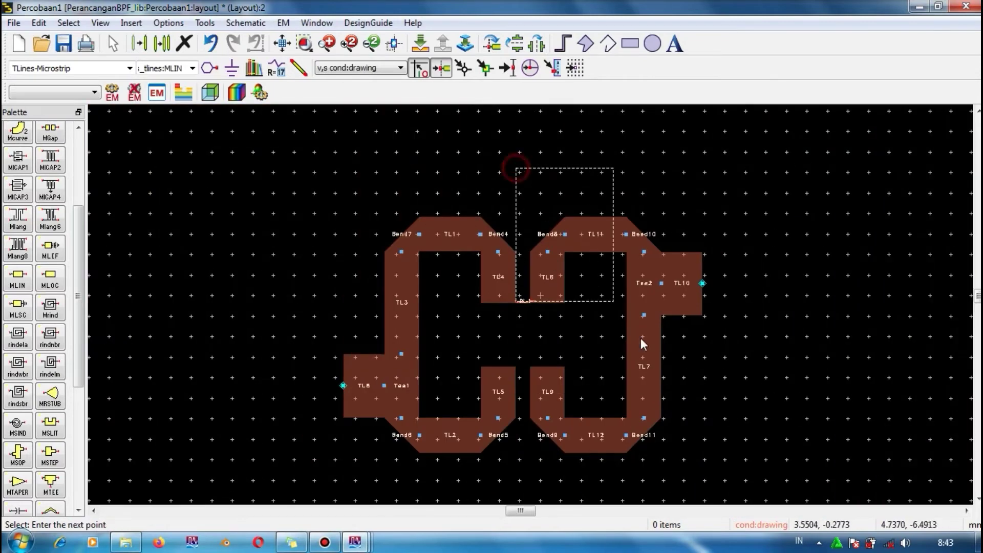
pyautogui.click(744, 500)
pyautogui.scroll(3, 410, 248)
pyautogui.scroll(-4, 528, 288)
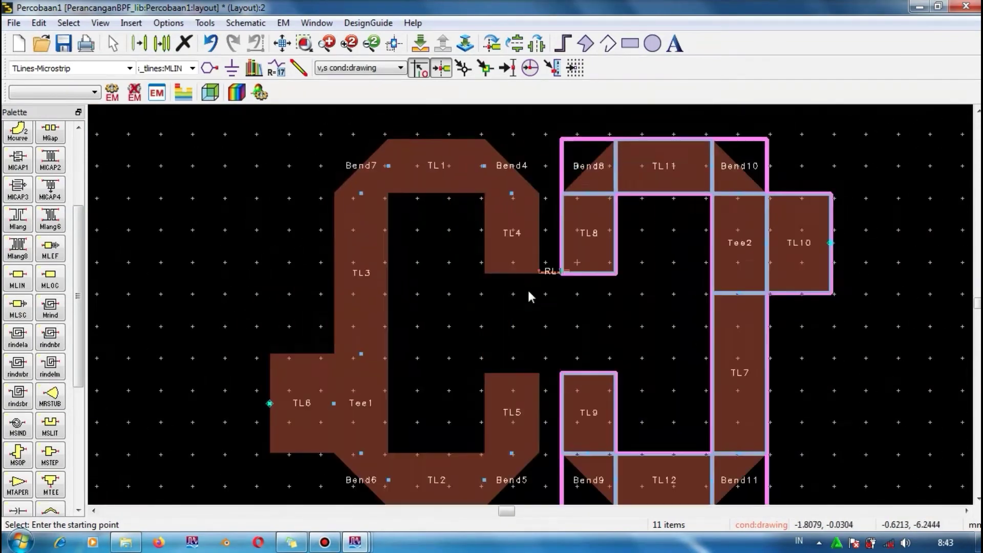
pyautogui.scroll(8, 528, 302)
pyautogui.scroll(3, 530, 307)
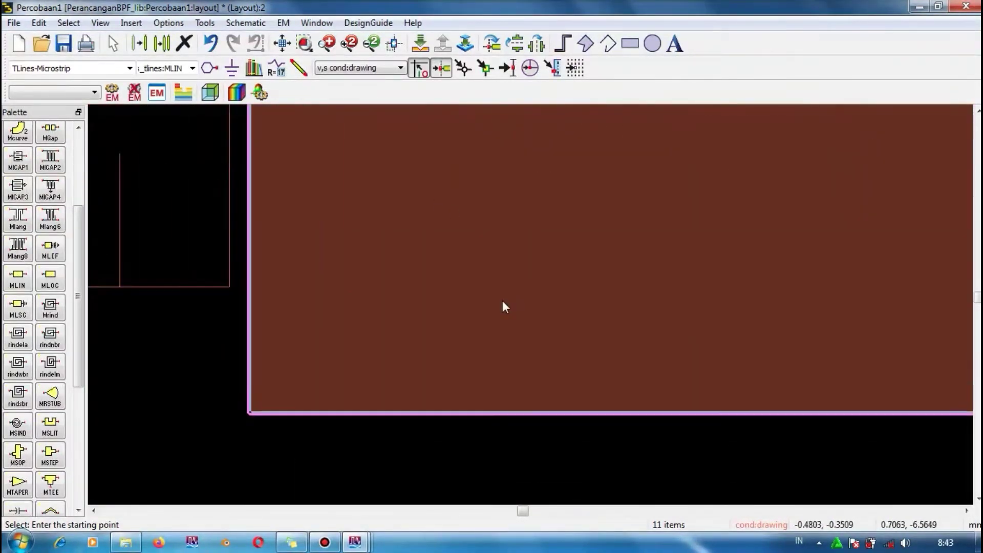
pyautogui.click(432, 374)
pyautogui.click(608, 244)
pyautogui.click(605, 238)
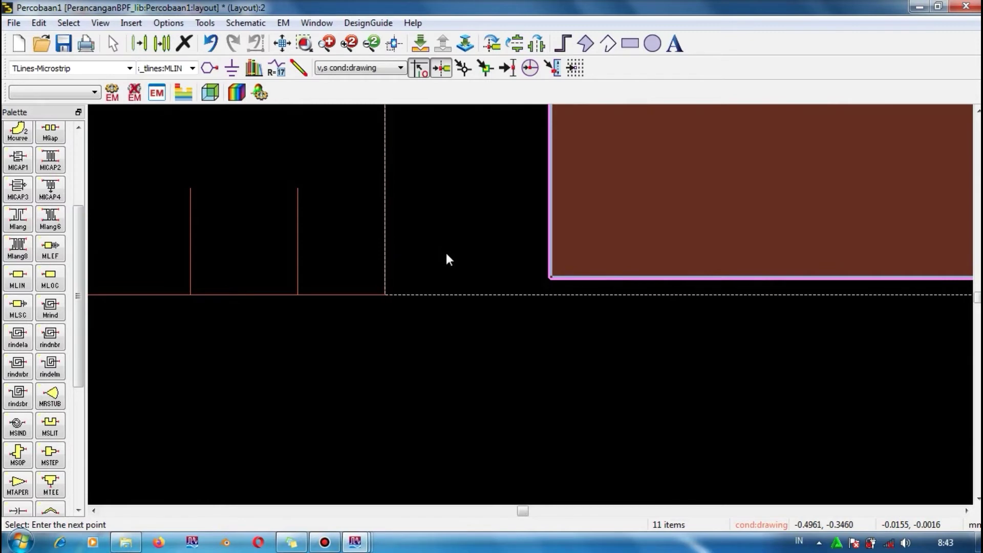
pyautogui.click(447, 255)
pyautogui.click(425, 456)
# Step: Examine the alignment of both resonators at the ruler end and across the complete filter layout
pyautogui.scroll(3, 500, 299)
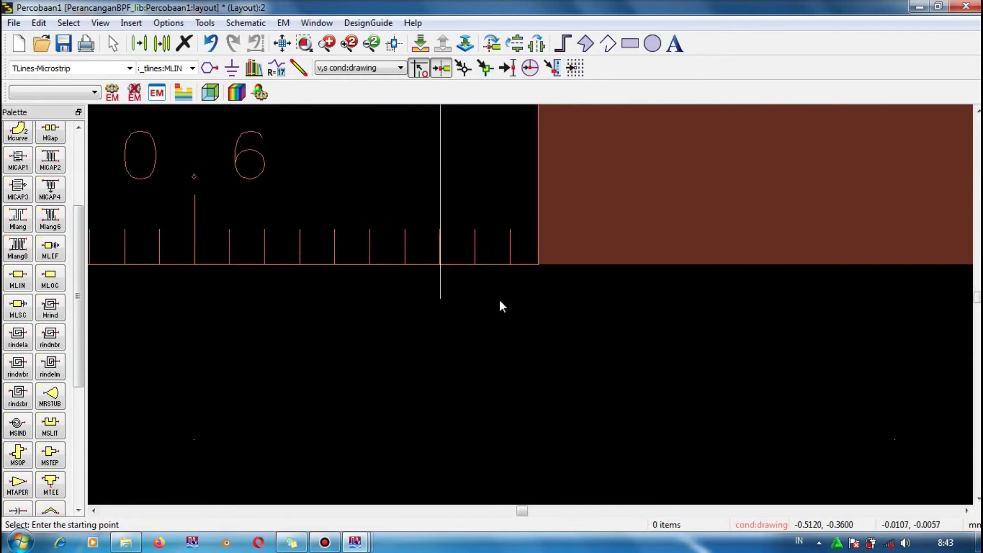
pyautogui.scroll(-8, 528, 303)
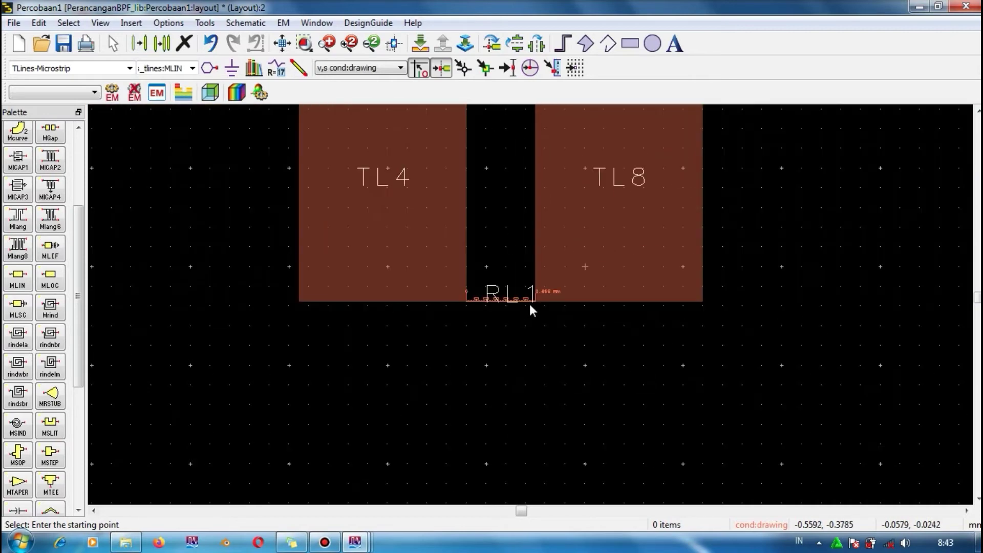
pyautogui.scroll(3, 530, 303)
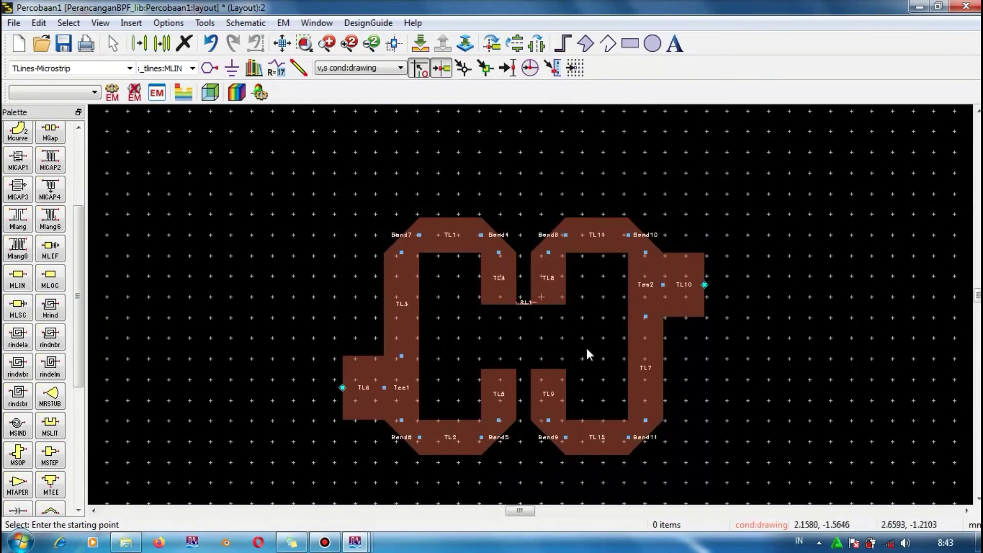
pyautogui.scroll(2, 537, 311)
pyautogui.scroll(-2, 528, 302)
pyautogui.scroll(1, 523, 288)
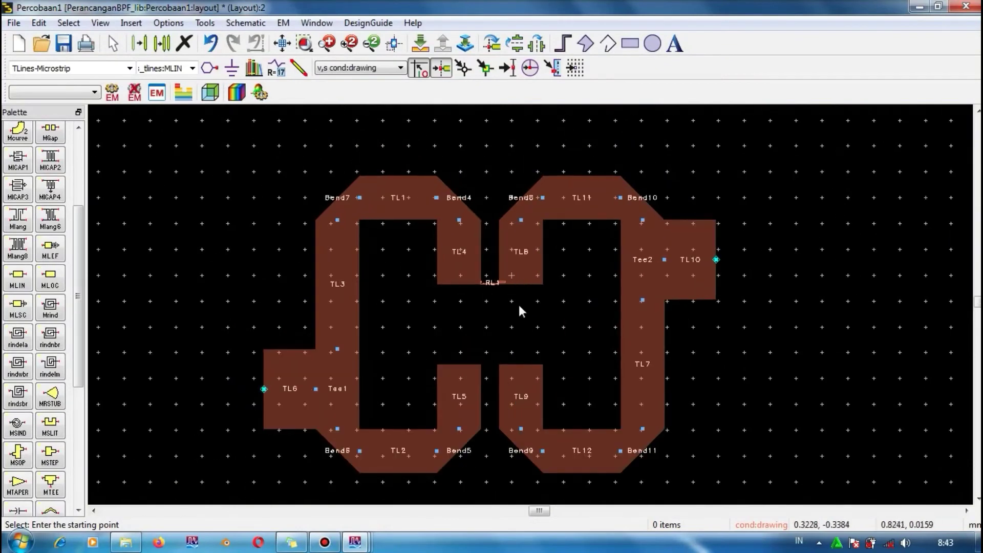
pyautogui.scroll(-1, 529, 318)
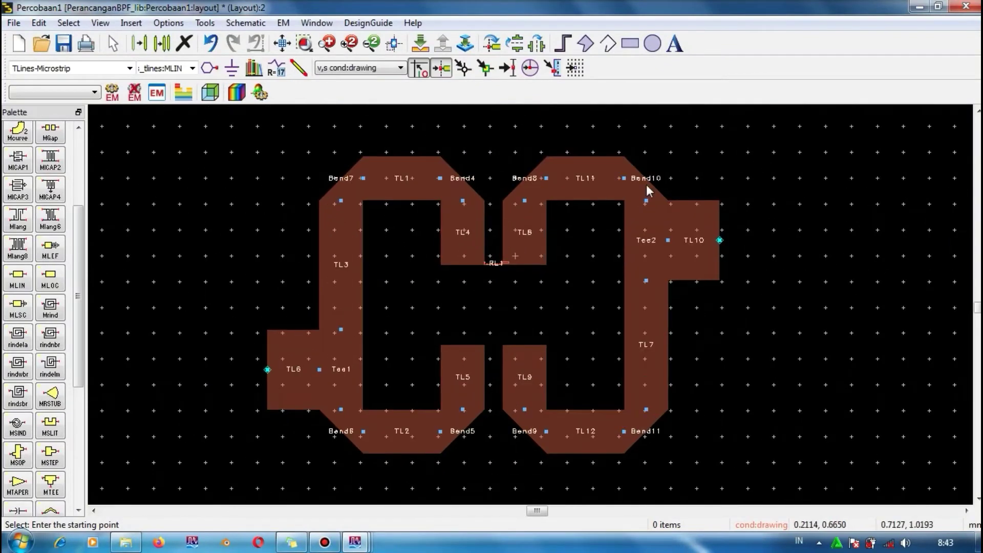
# Step: Place pin P1 on the outer end of feed line TL6 and pin P2 on the outer end of TL10
pyautogui.click(210, 71)
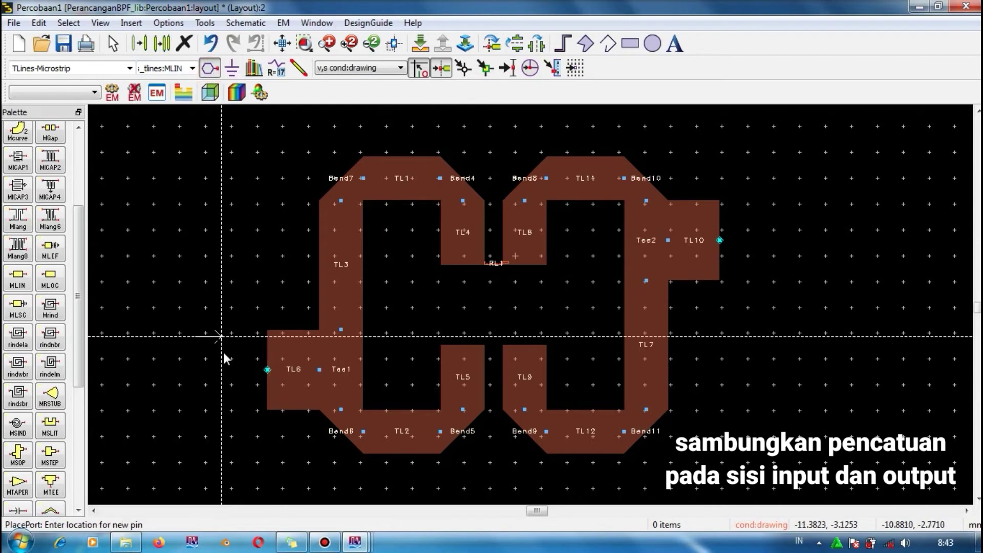
pyautogui.click(267, 369)
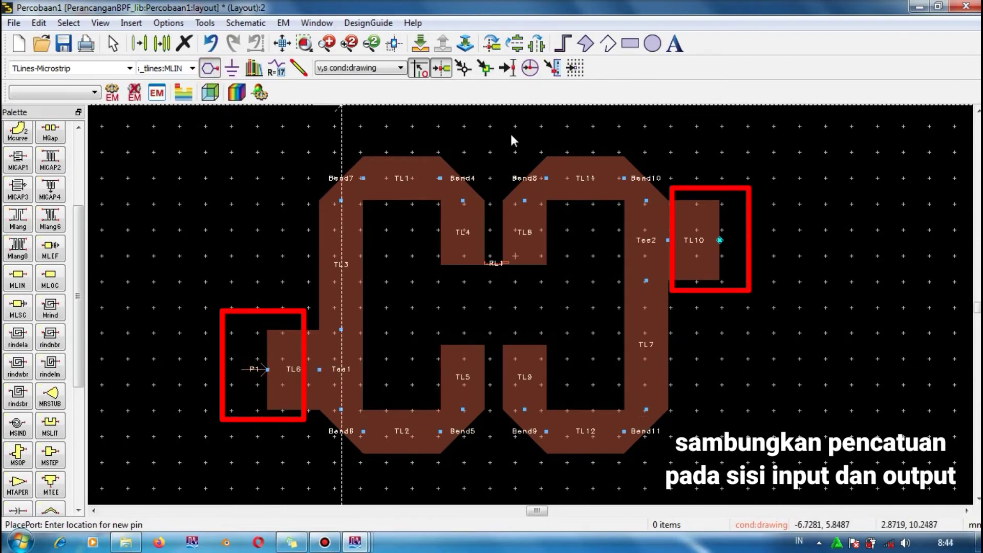
pyautogui.click(720, 239)
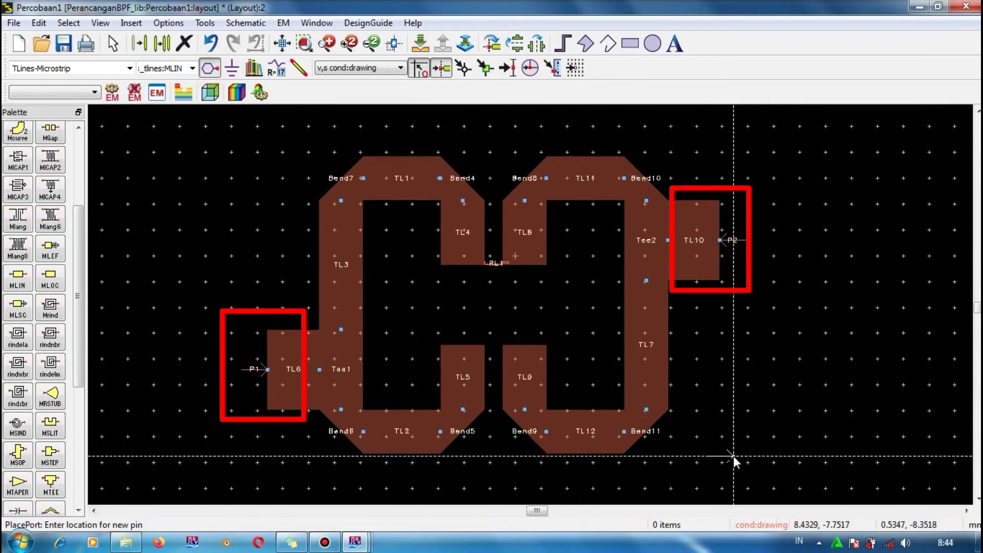
pyautogui.press('Escape')
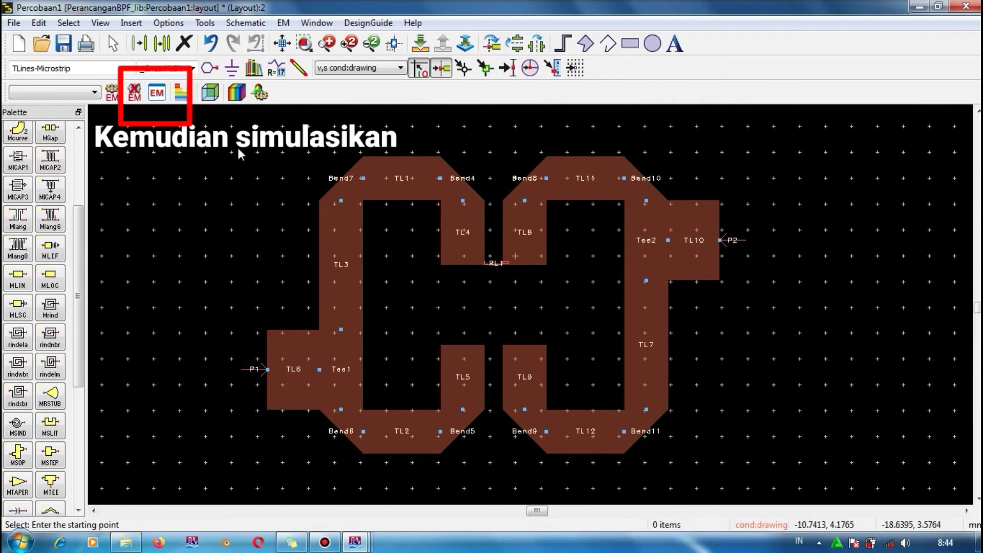
# Step: Create a new substrate named substrate1 from the TwoLayerFR4 template in the layout's EM setup
pyautogui.click(157, 92)
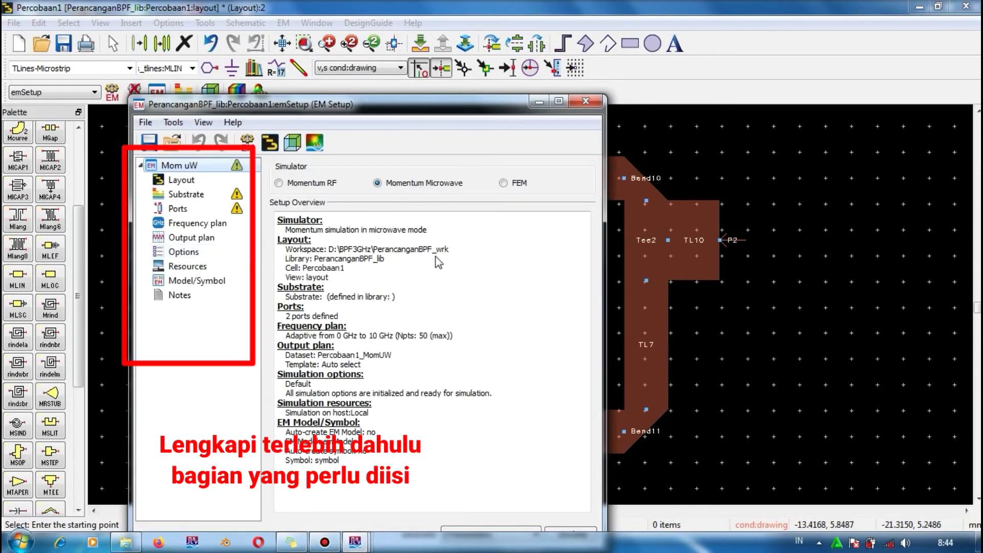
pyautogui.click(186, 195)
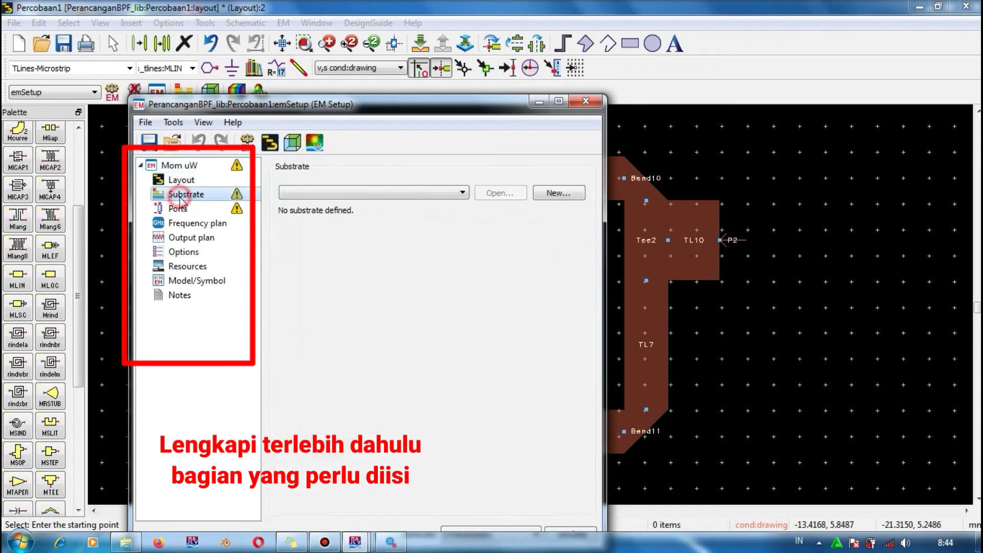
pyautogui.click(546, 197)
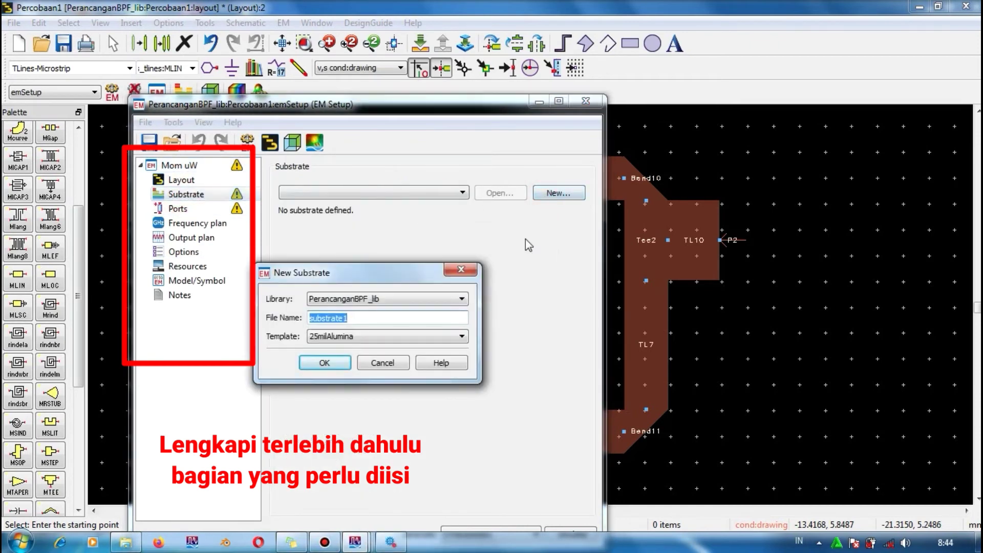
pyautogui.click(388, 337)
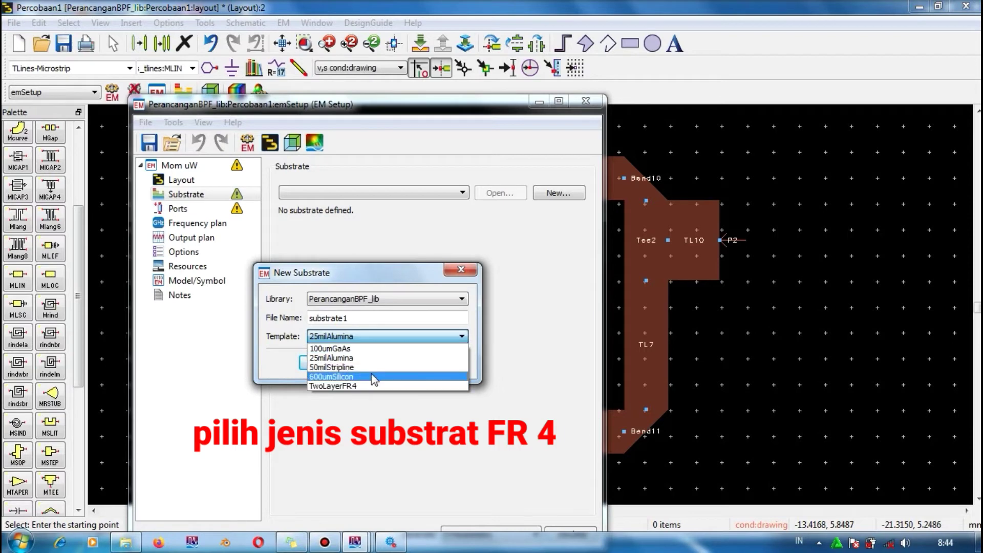
pyautogui.click(336, 385)
pyautogui.click(359, 338)
pyautogui.click(356, 335)
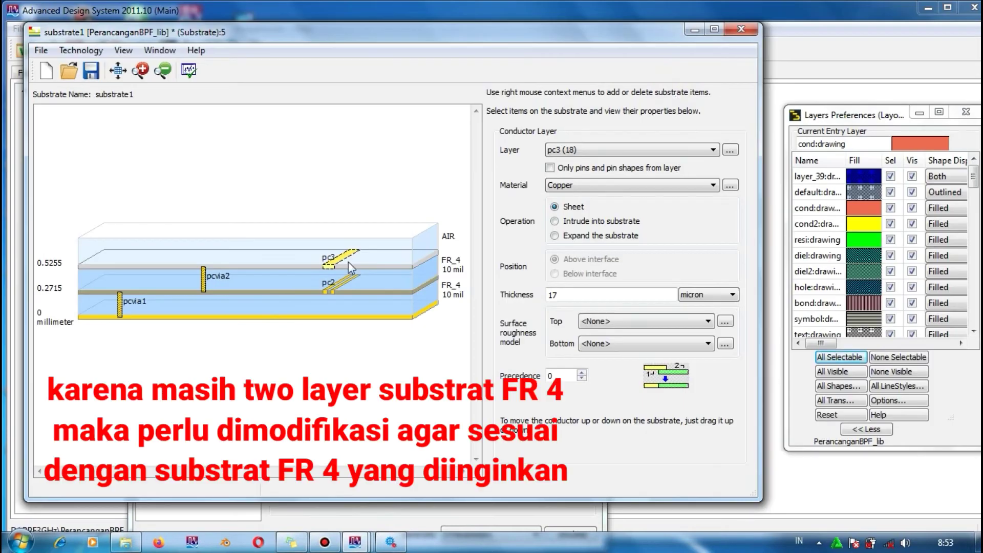
# Step: Set the pc3 conductor layer's thickness to 0.035 millimeter with Sheet as its operation
pyautogui.click(331, 261)
pyautogui.click(572, 209)
pyautogui.click(570, 221)
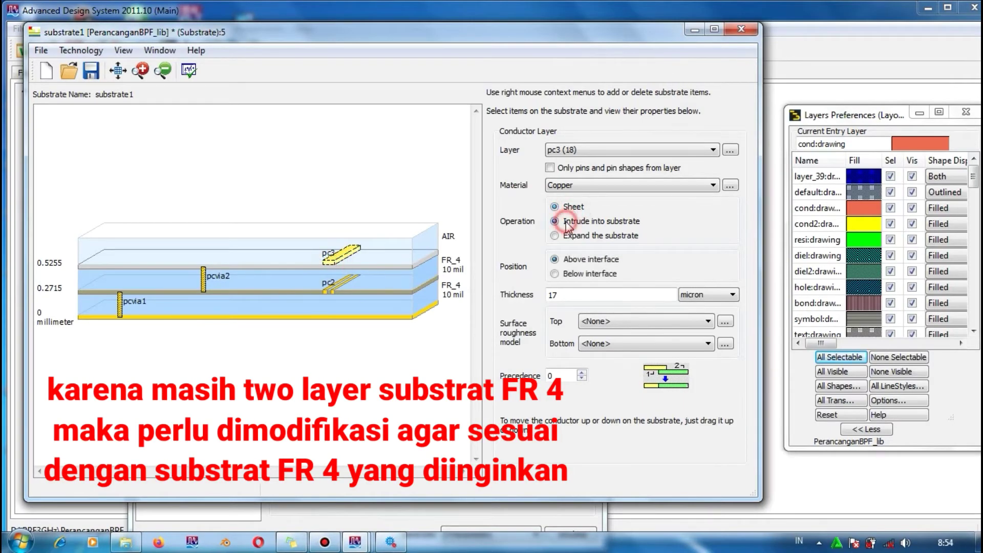
pyautogui.click(570, 209)
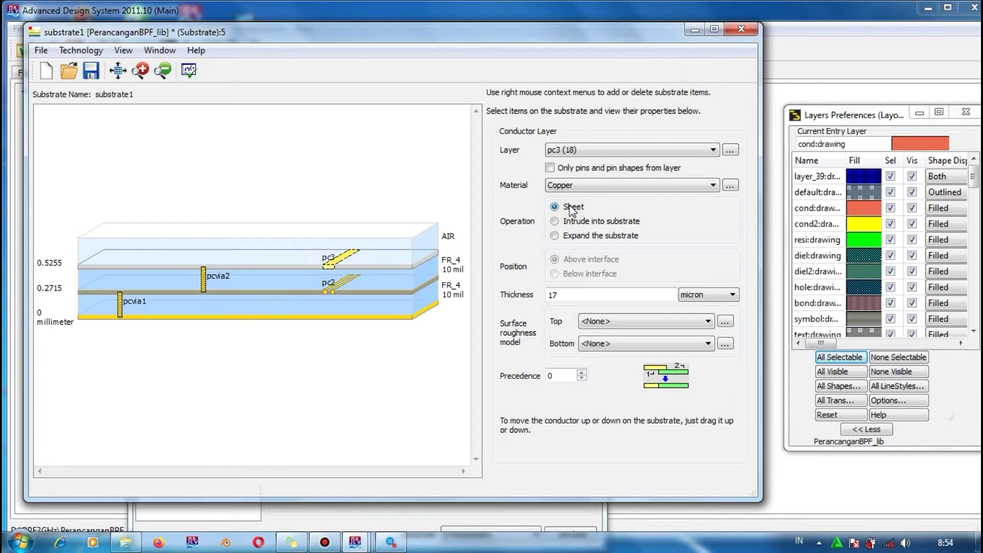
pyautogui.doubleClick(567, 293)
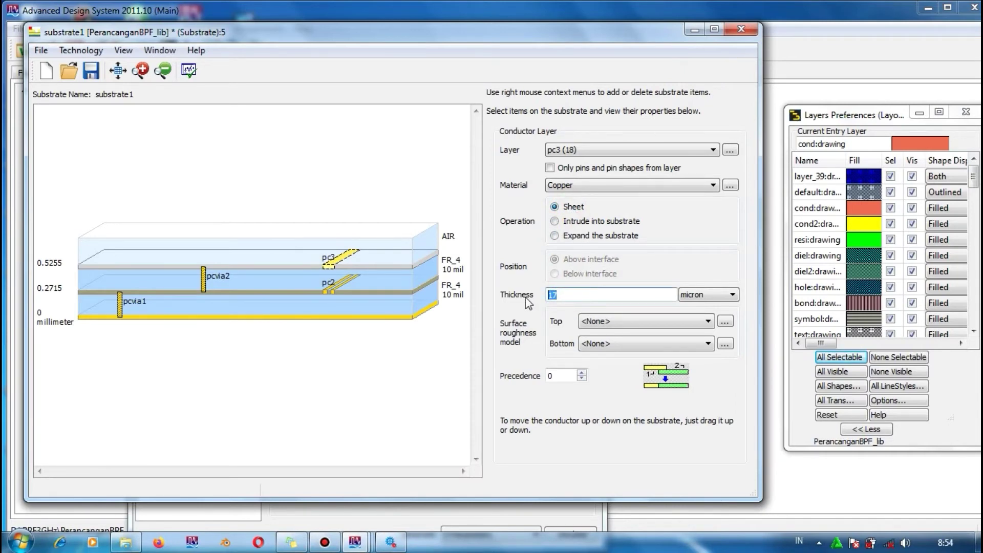
pyautogui.write('0.035')
pyautogui.click(707, 295)
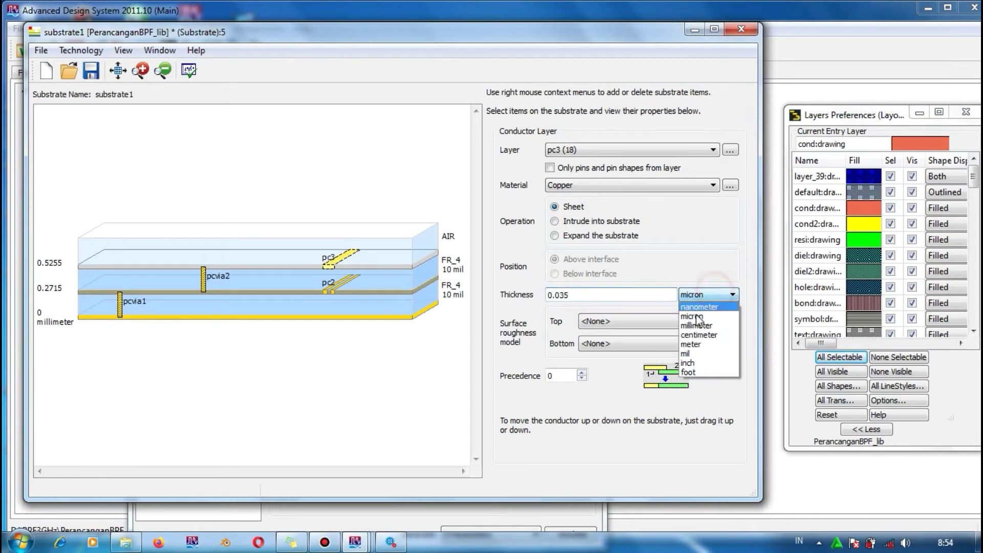
pyautogui.click(689, 326)
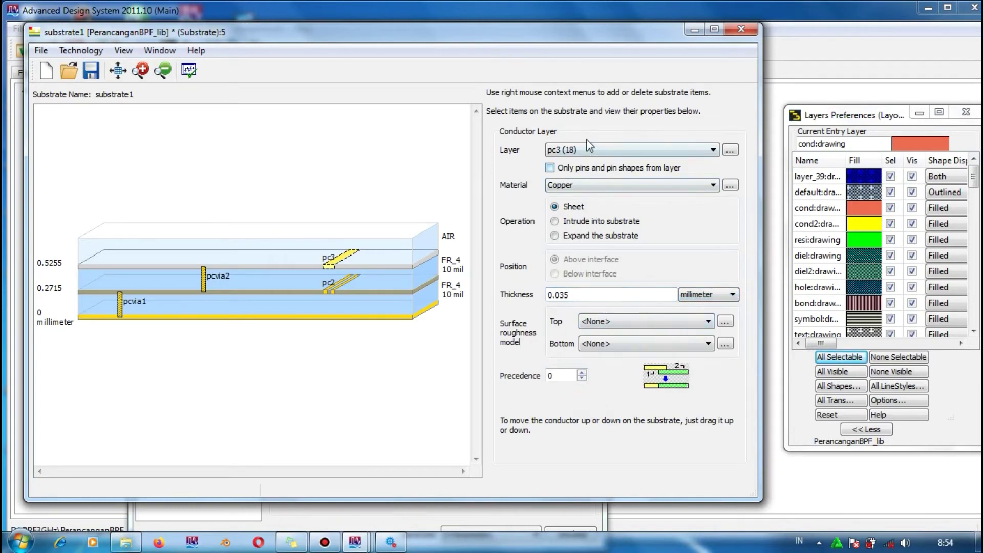
pyautogui.click(606, 188)
pyautogui.click(606, 188)
# Step: Set the thickness of the upper FR_4 substrate layer to 1.6 millimeter
pyautogui.click(371, 286)
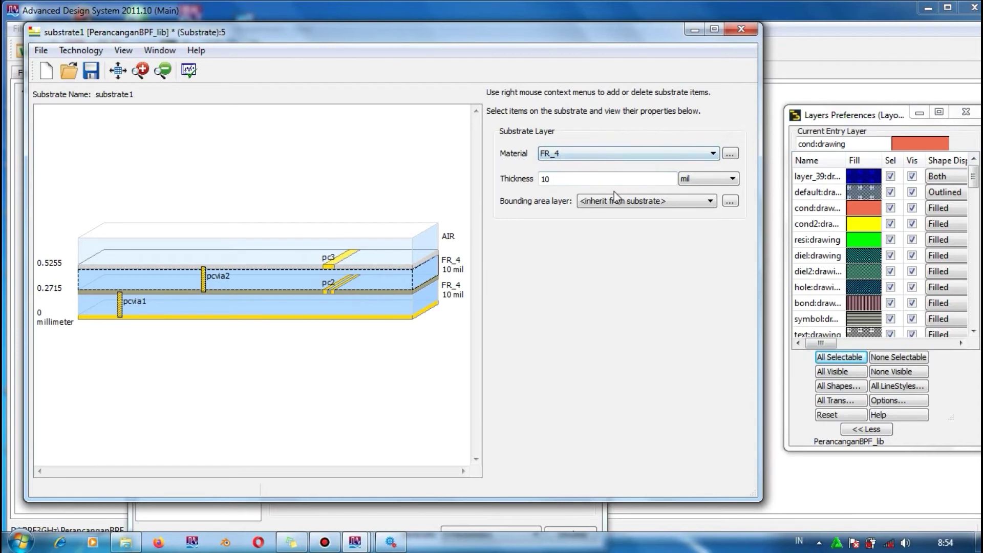
pyautogui.doubleClick(577, 180)
pyautogui.click(700, 179)
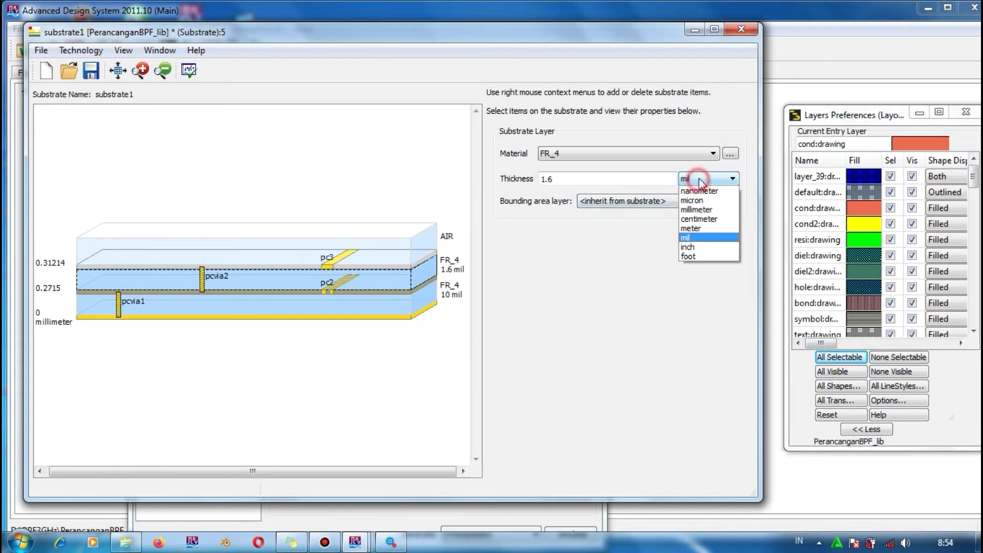
pyautogui.click(700, 210)
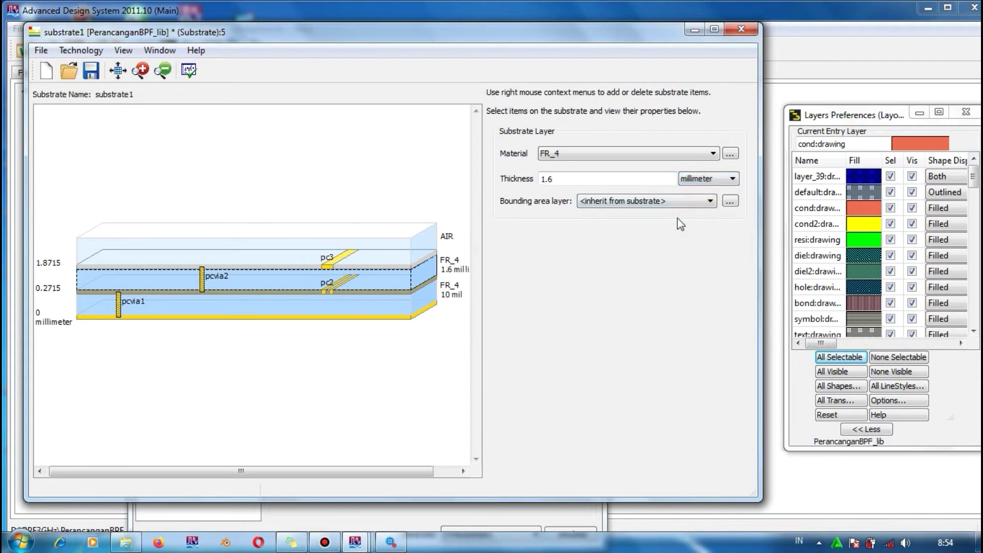
# Step: Delete the lower FR_4 layer together with its upper interface, and unmap the remaining via layer pcvia2
pyautogui.click(368, 297)
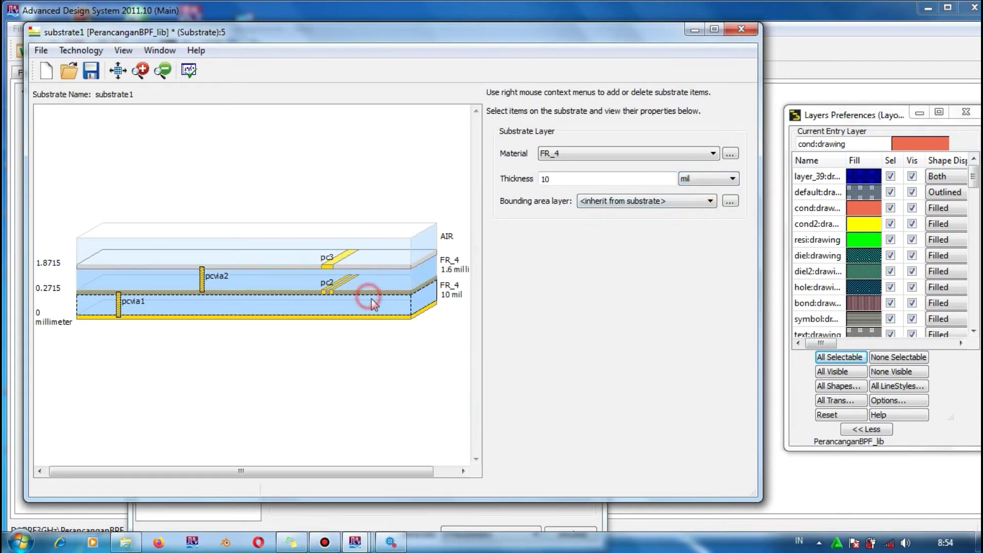
pyautogui.press('Delete')
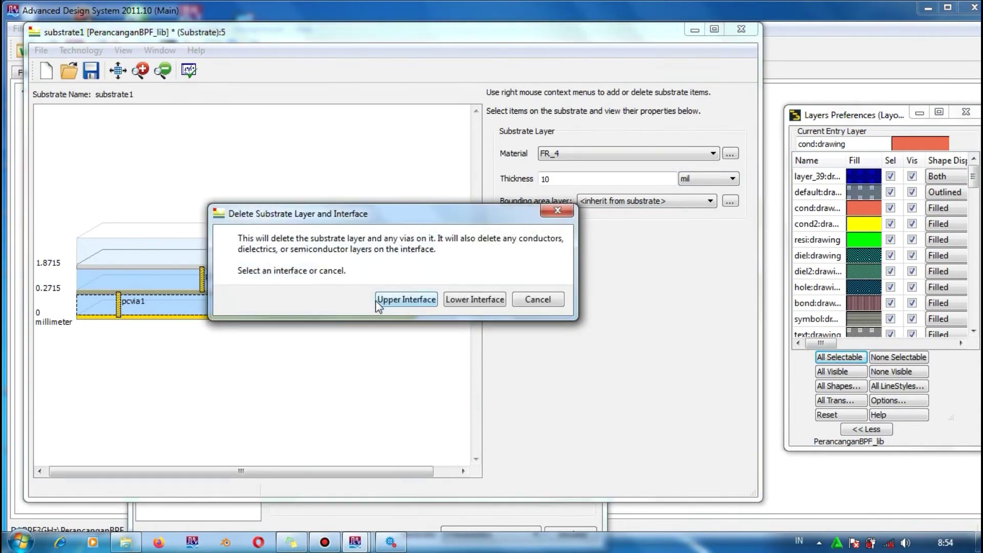
pyautogui.click(380, 302)
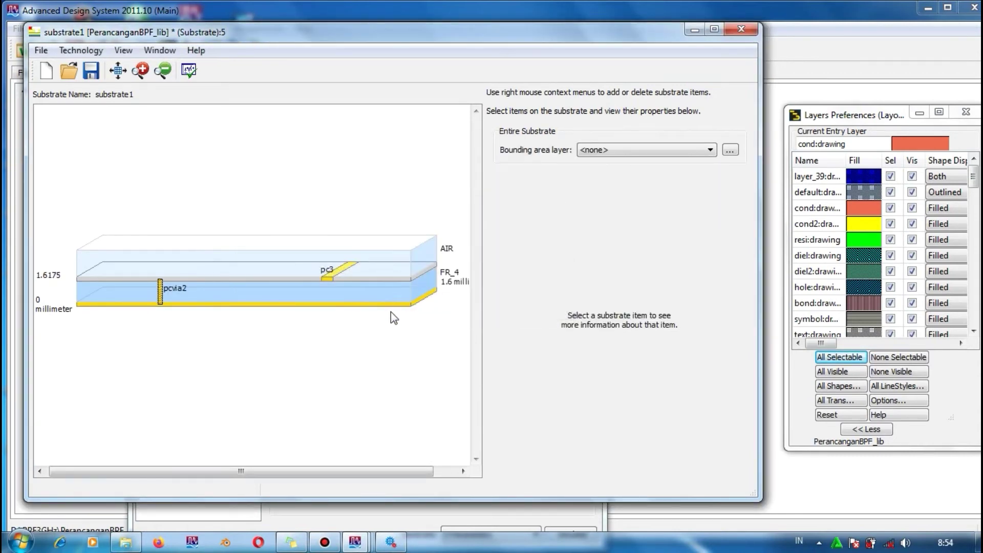
pyautogui.click(160, 295)
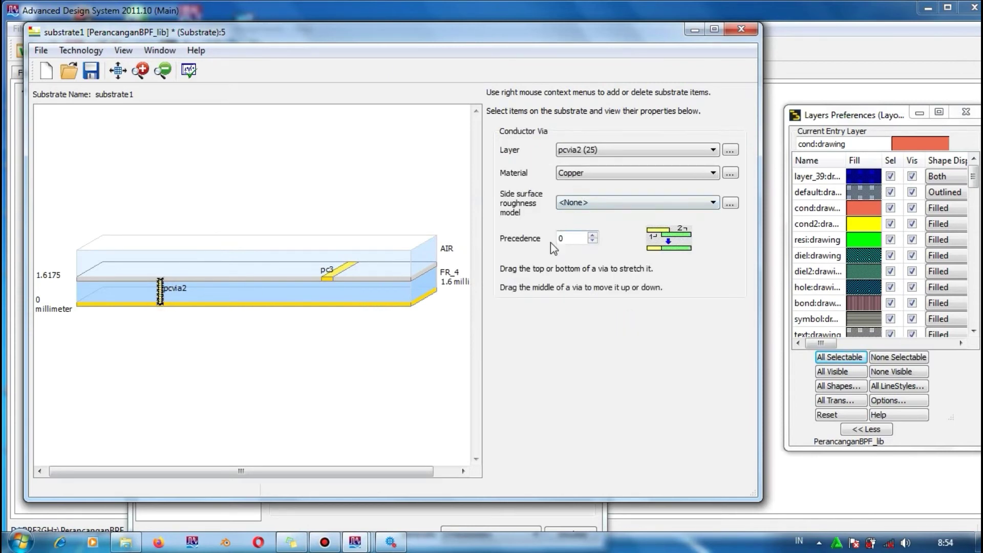
pyautogui.press('Delete')
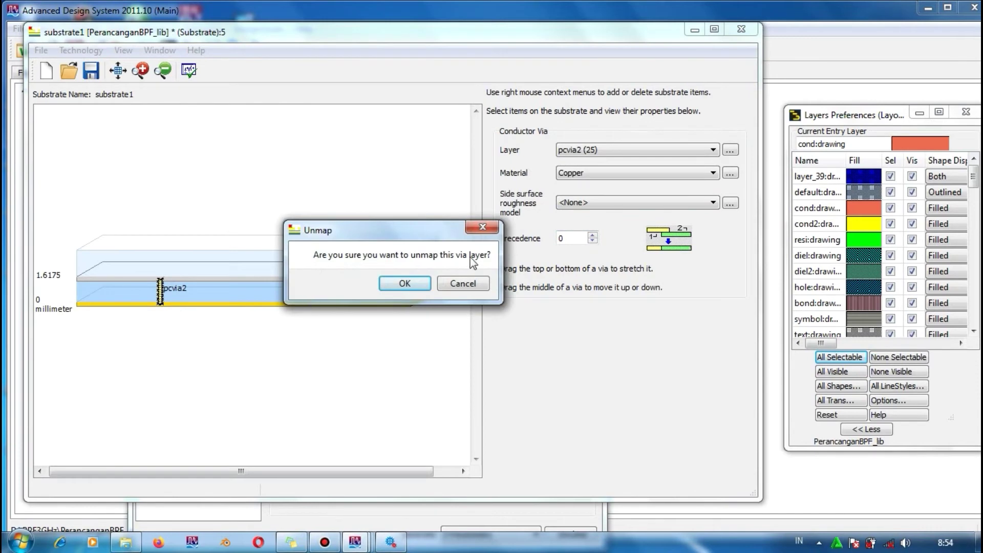
pyautogui.click(405, 284)
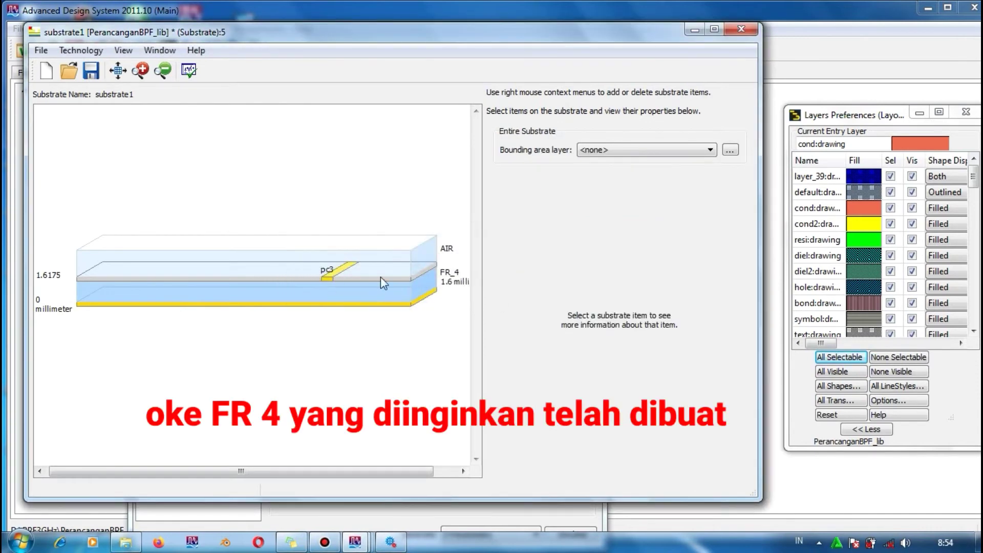
# Step: Map the conductor on top of the FR_4 layer to layer cond (1)
pyautogui.click(421, 290)
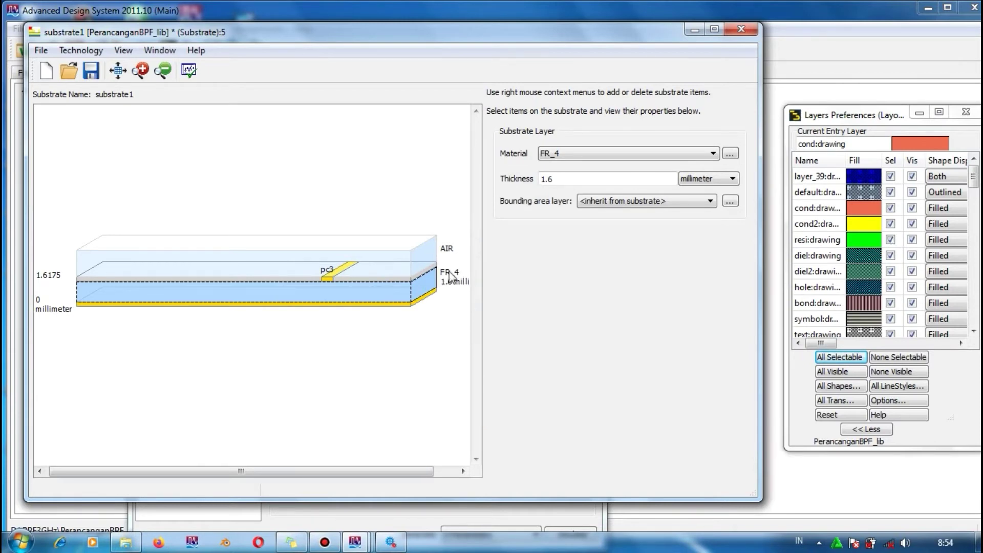
pyautogui.click(335, 272)
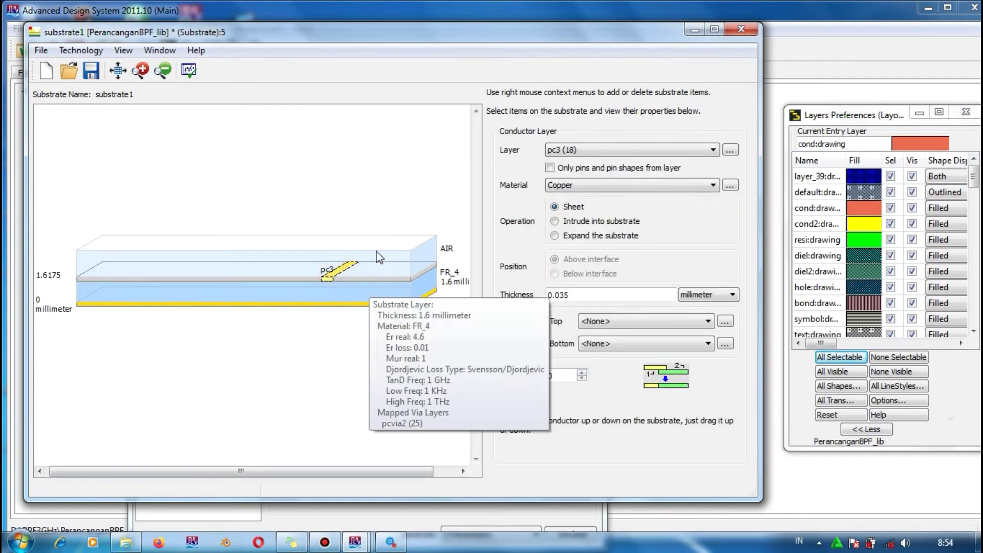
pyautogui.click(640, 151)
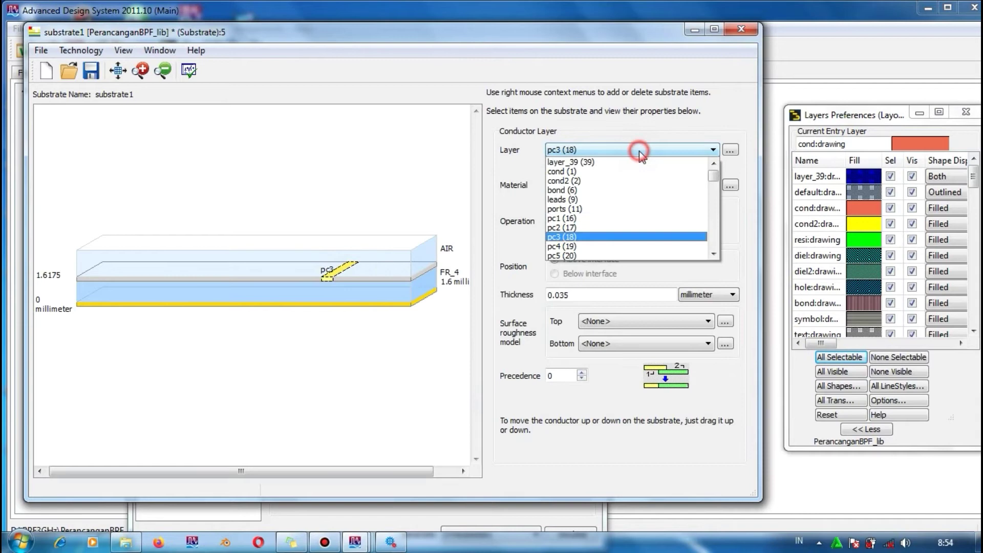
pyautogui.click(605, 176)
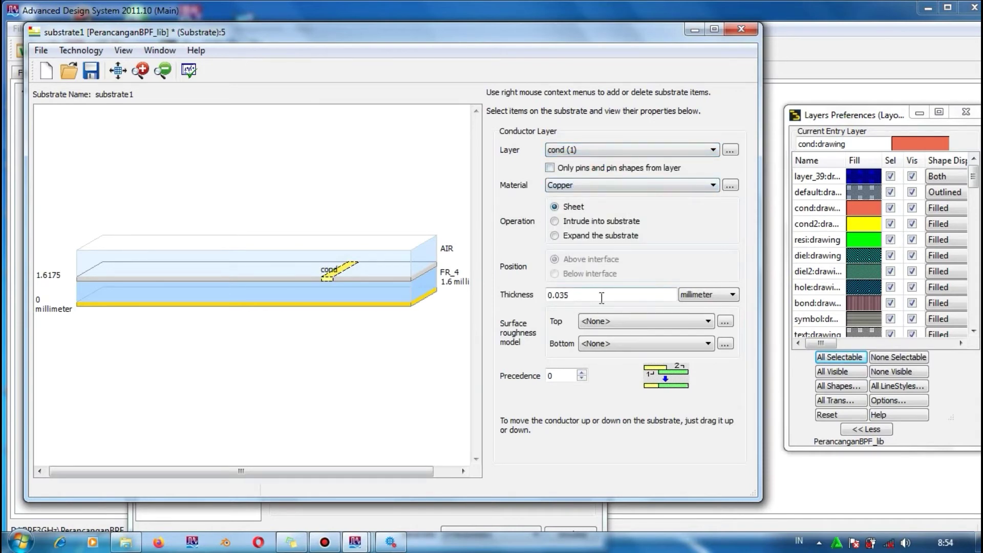
# Step: Try the Strip plane and Slot plane types on the substrate's bottom interface and return it to Cover
pyautogui.click(334, 288)
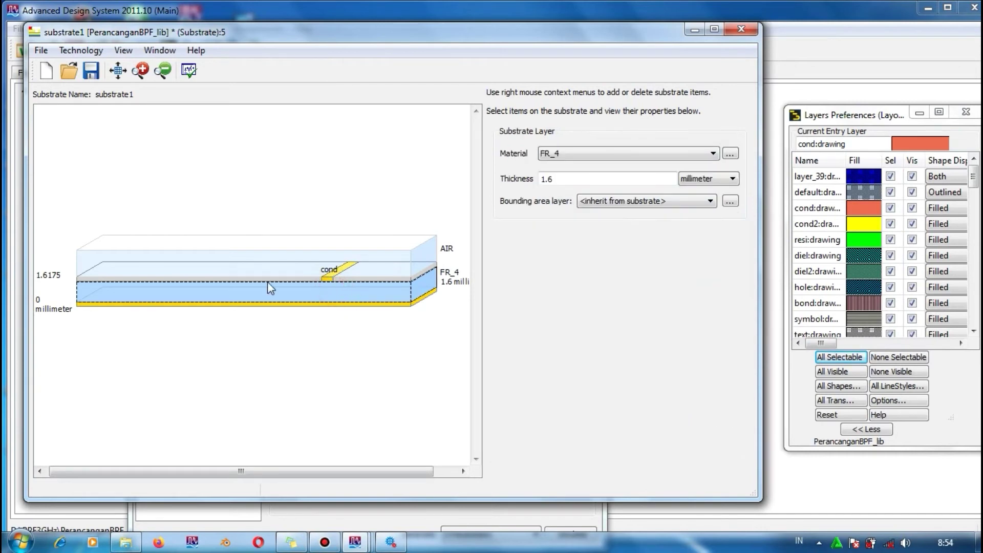
pyautogui.click(115, 306)
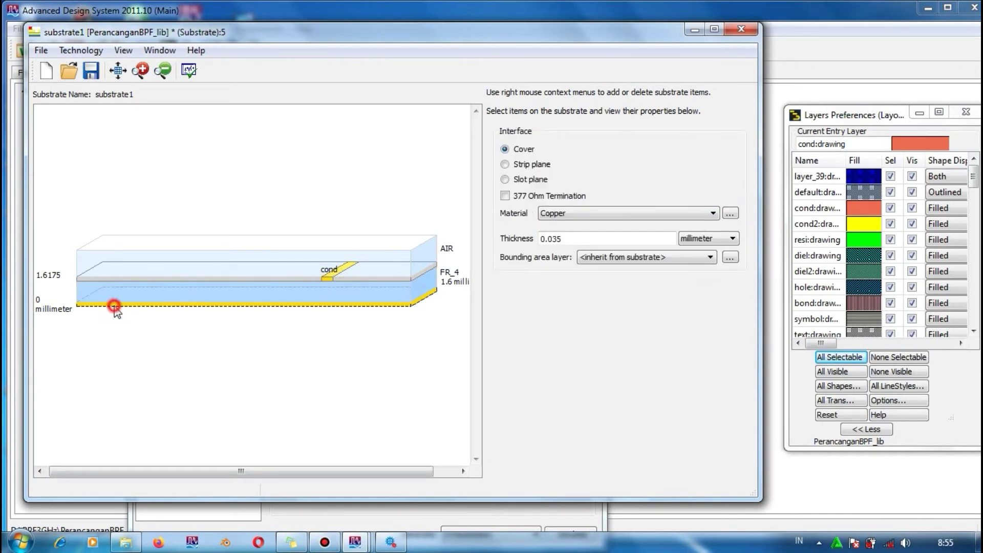
pyautogui.click(416, 281)
pyautogui.click(395, 306)
pyautogui.click(506, 165)
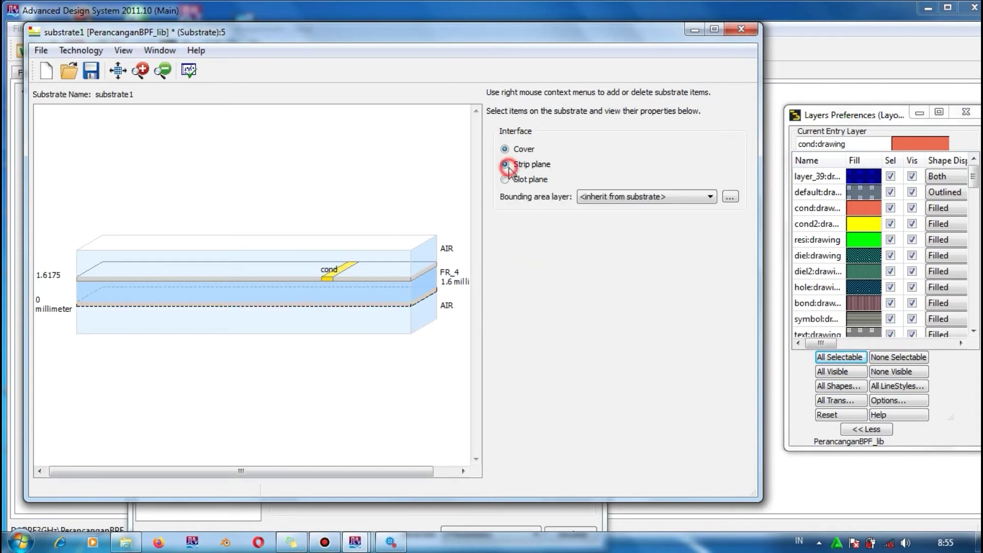
pyautogui.click(505, 149)
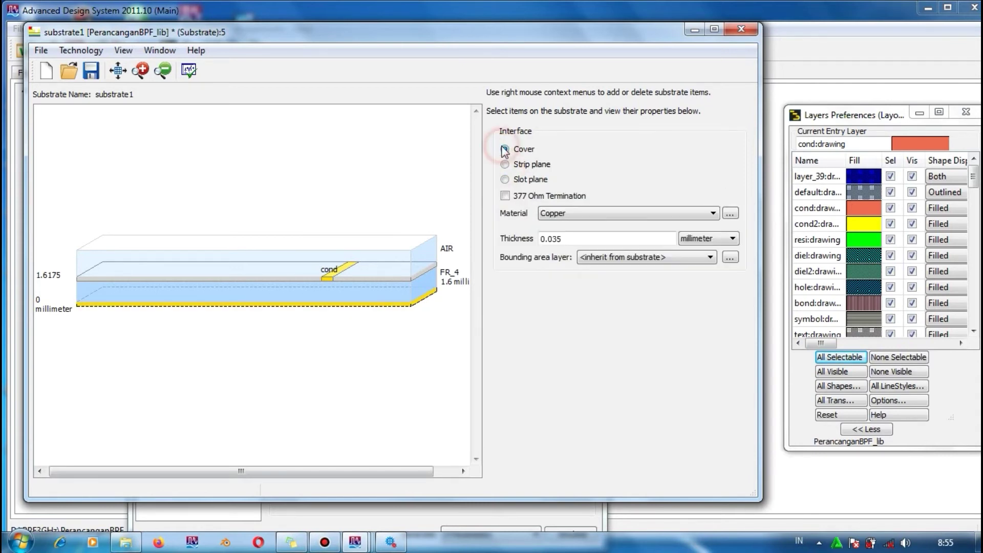
pyautogui.click(506, 180)
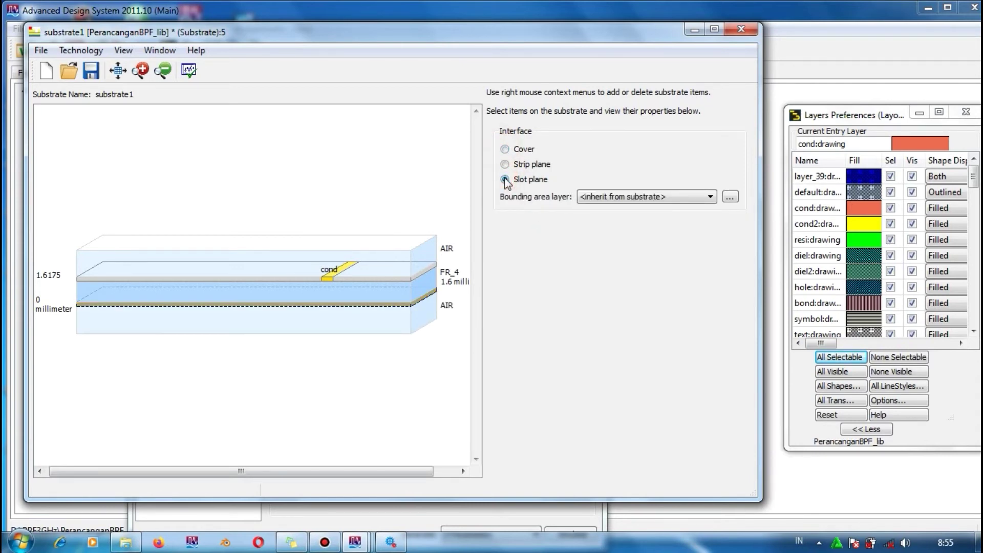
pyautogui.click(505, 149)
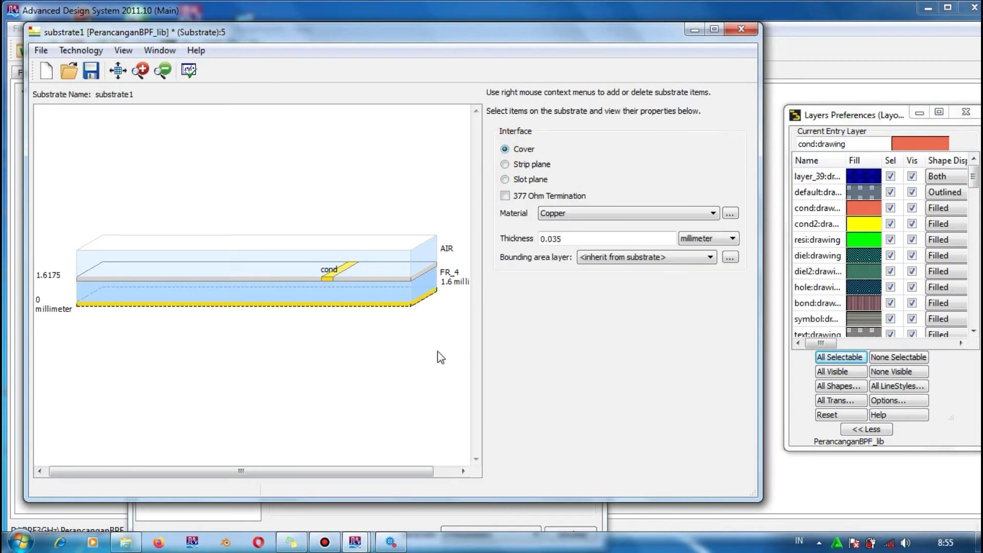
pyautogui.click(400, 342)
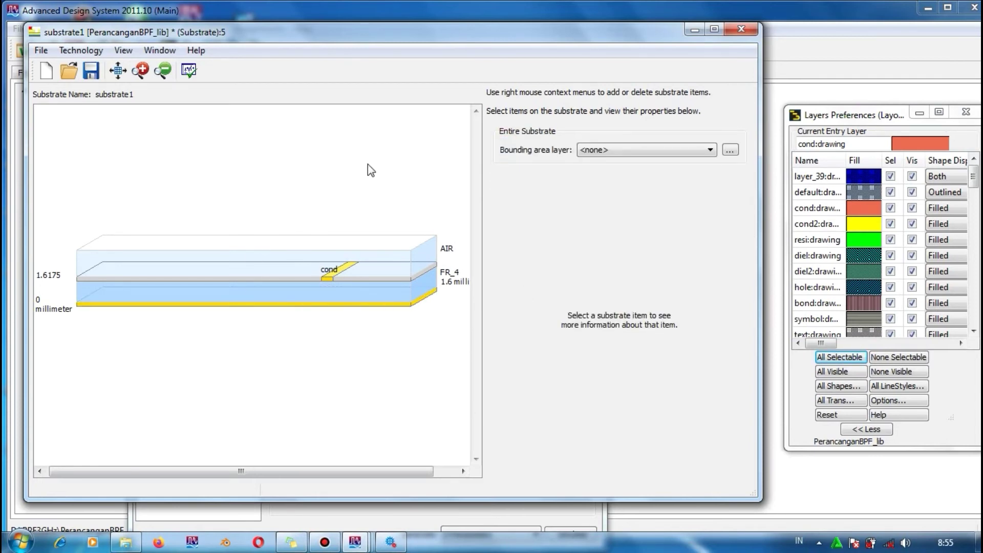
# Step: Close the substrate1 editor with its changes saved and show the port definitions in the EM setup
pyautogui.click(738, 28)
pyautogui.click(411, 283)
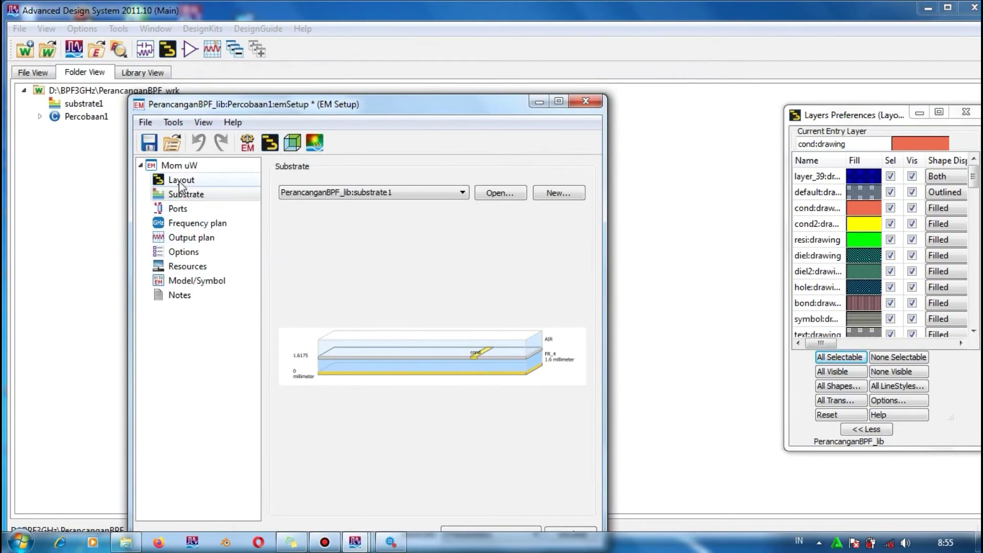
pyautogui.click(175, 210)
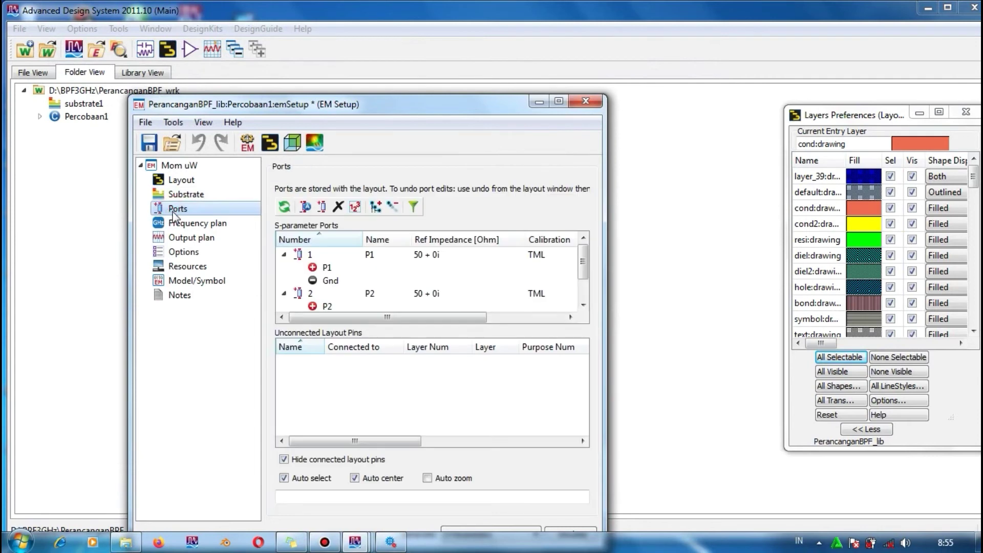
# Step: Set the frequency plan to a Linear sweep from 2 GHz to 4 GHz with 201 points
pyautogui.click(182, 224)
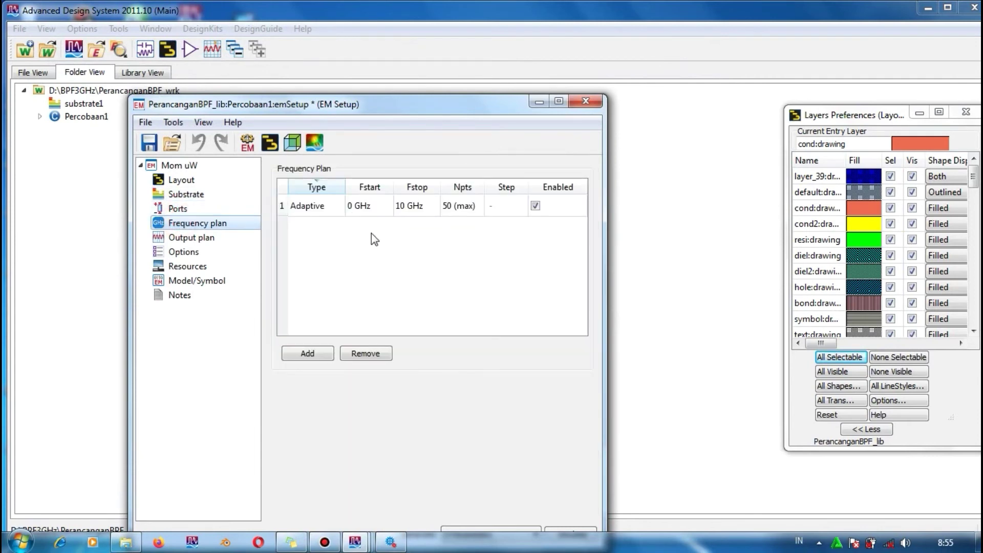
pyautogui.click(315, 206)
pyautogui.click(337, 206)
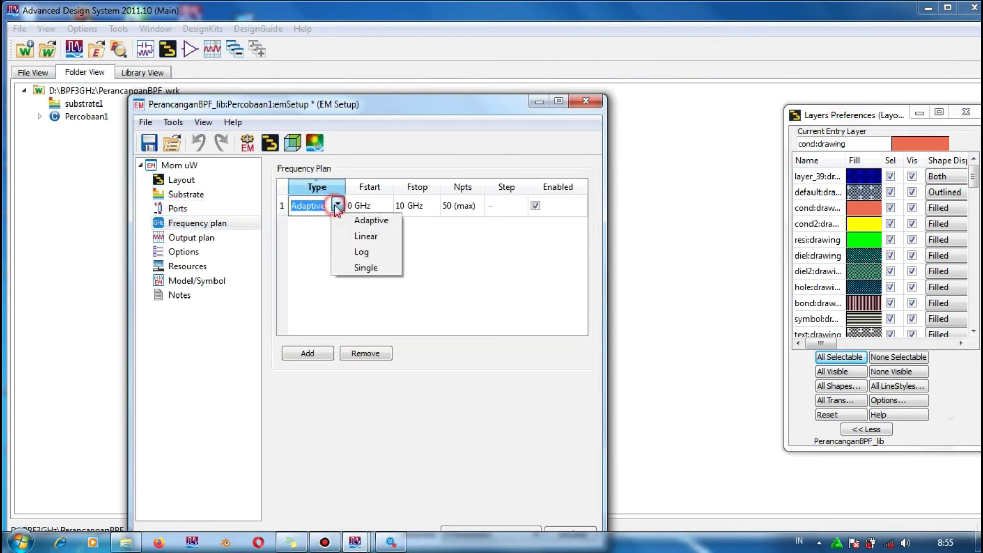
pyautogui.click(346, 238)
pyautogui.click(379, 207)
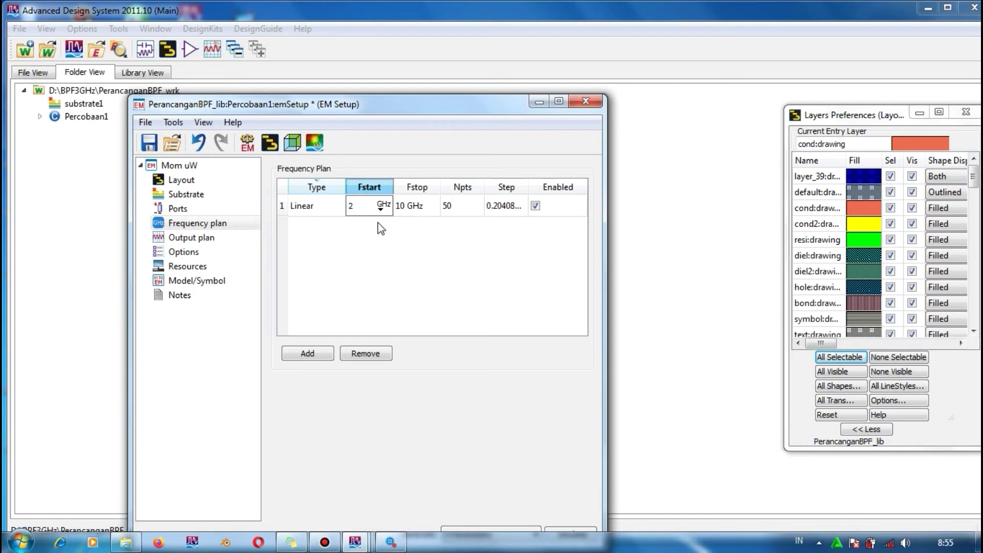
pyautogui.click(423, 210)
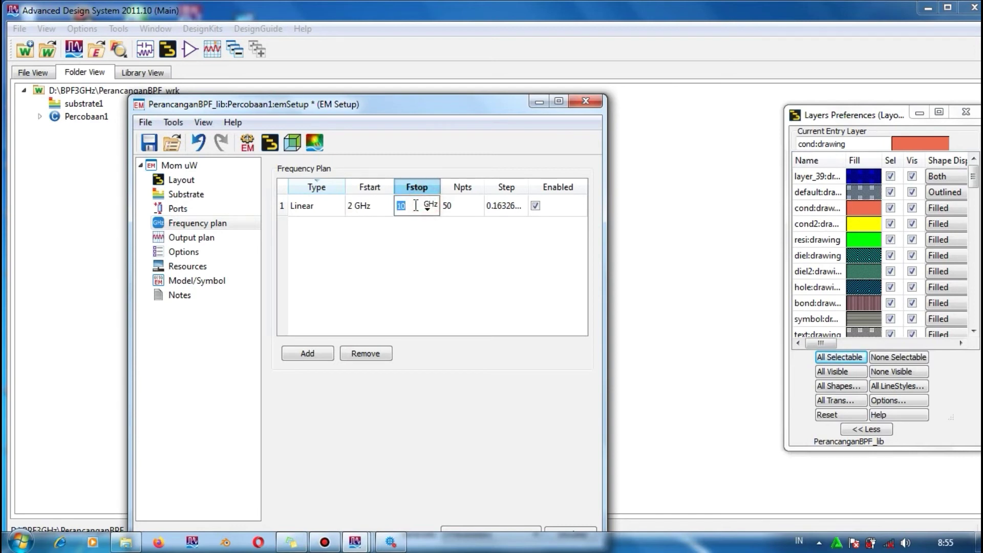
pyautogui.click(454, 209)
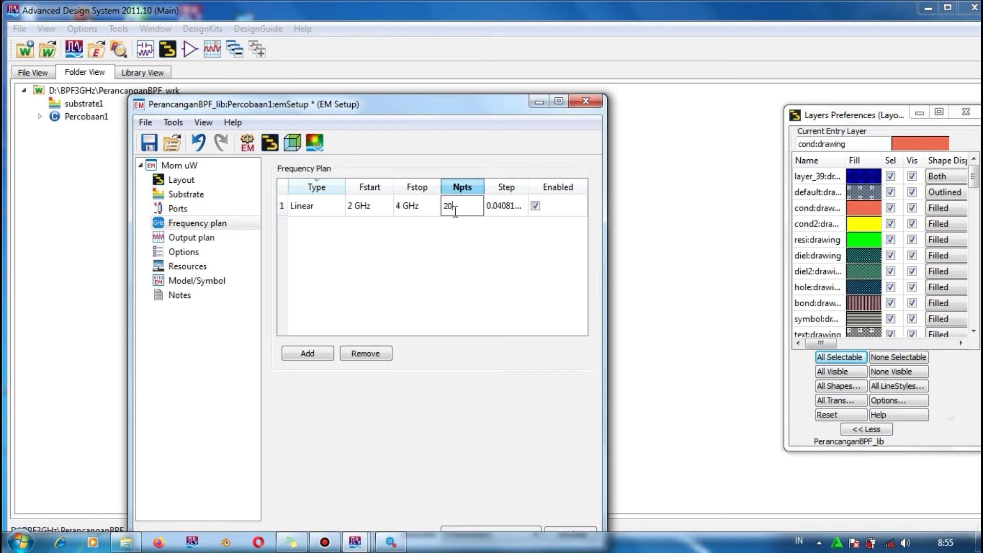
pyautogui.click(464, 284)
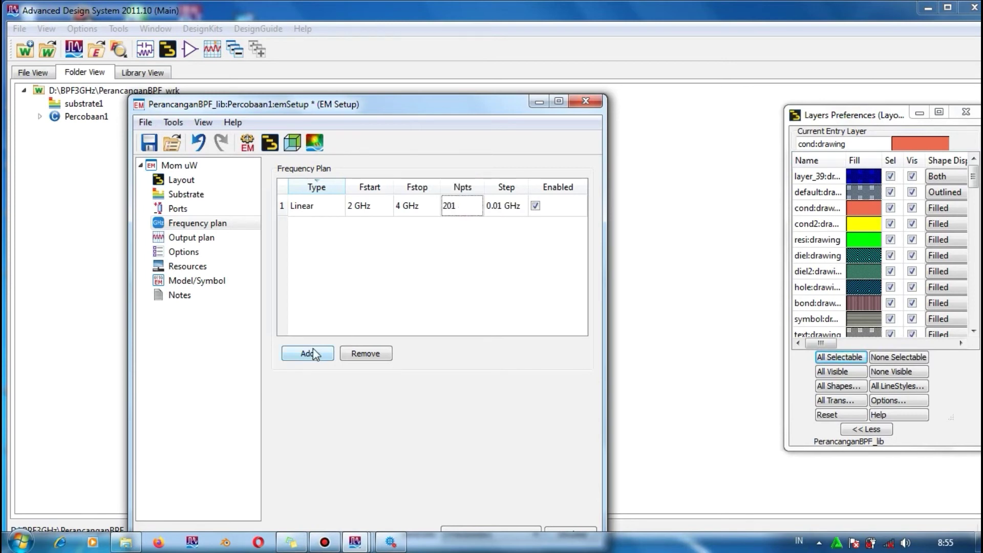
# Step: In the simulation options' global mesh settings, set the mesh frequency to 3 GHz with 20 cells per wavelength
pyautogui.click(192, 238)
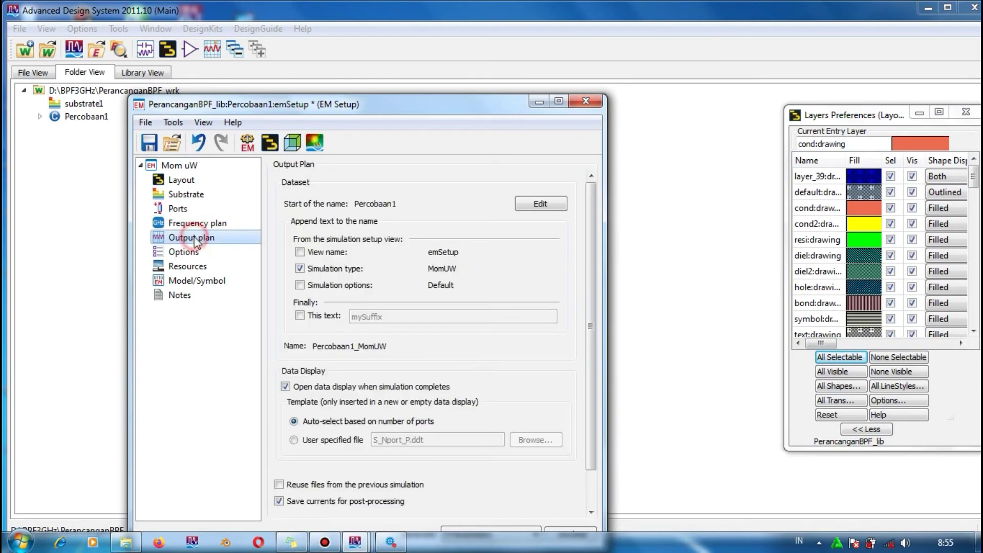
pyautogui.click(187, 253)
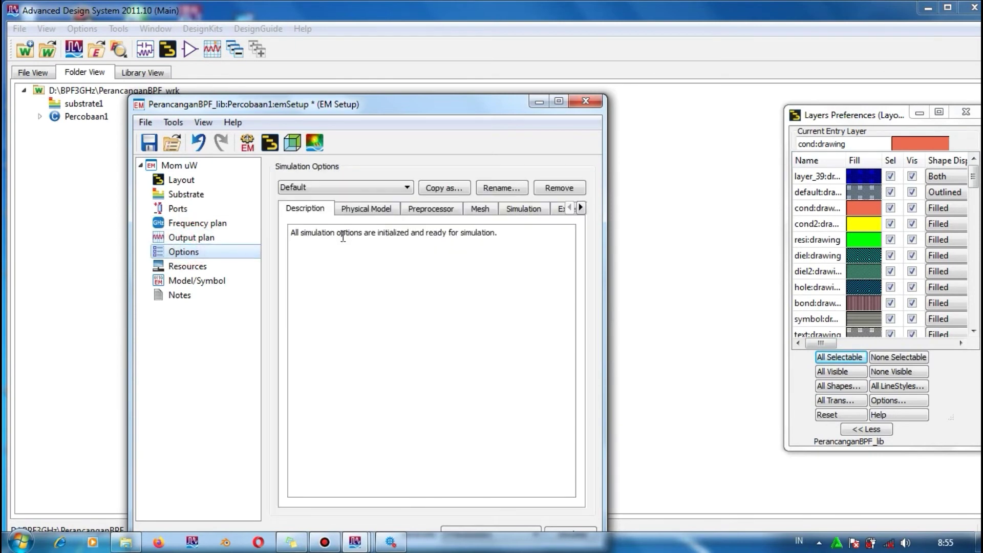
pyautogui.click(384, 208)
pyautogui.click(421, 208)
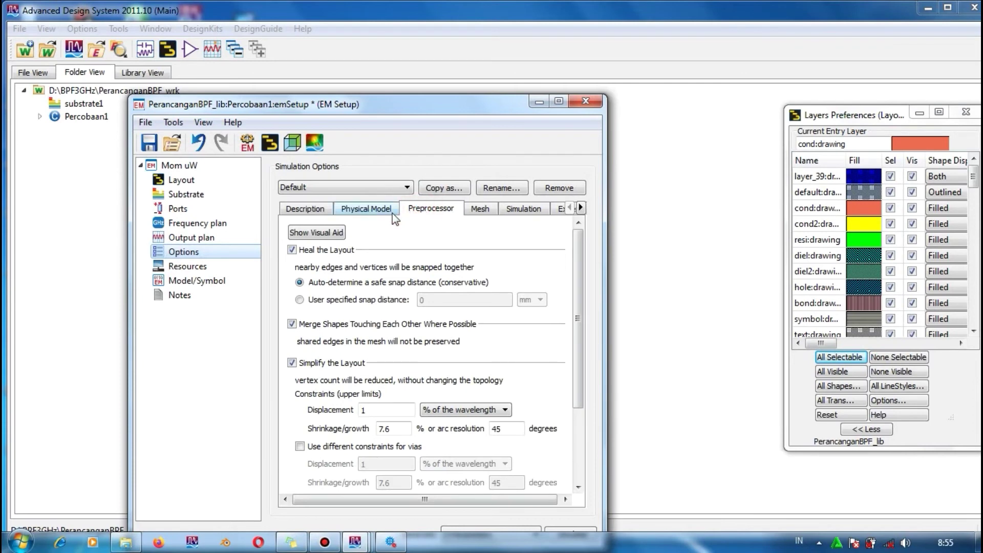
pyautogui.click(473, 211)
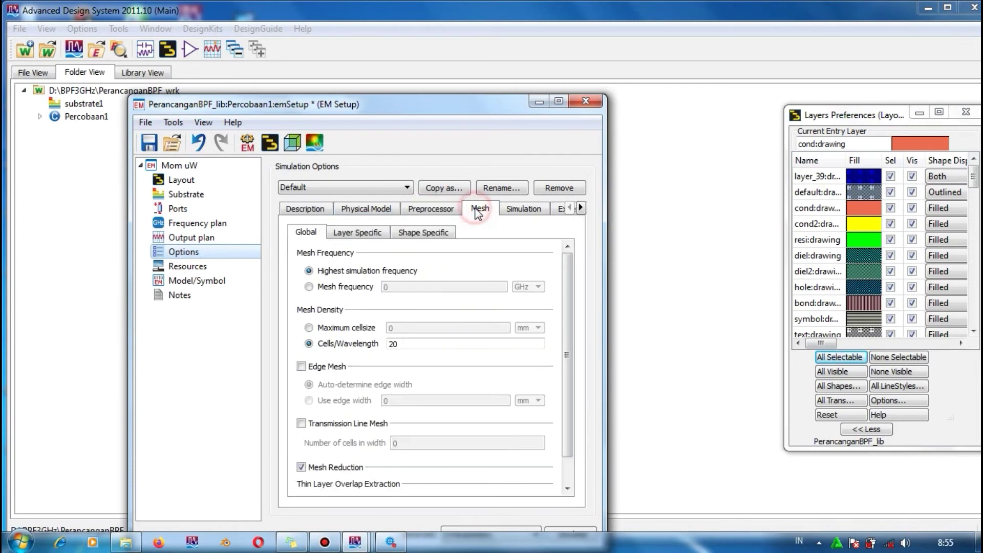
pyautogui.click(349, 288)
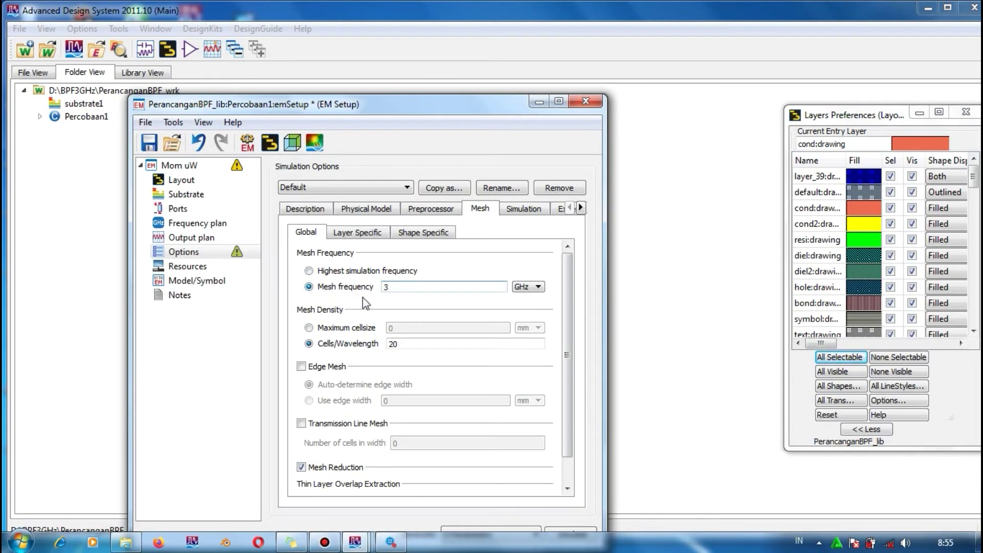
pyautogui.click(396, 345)
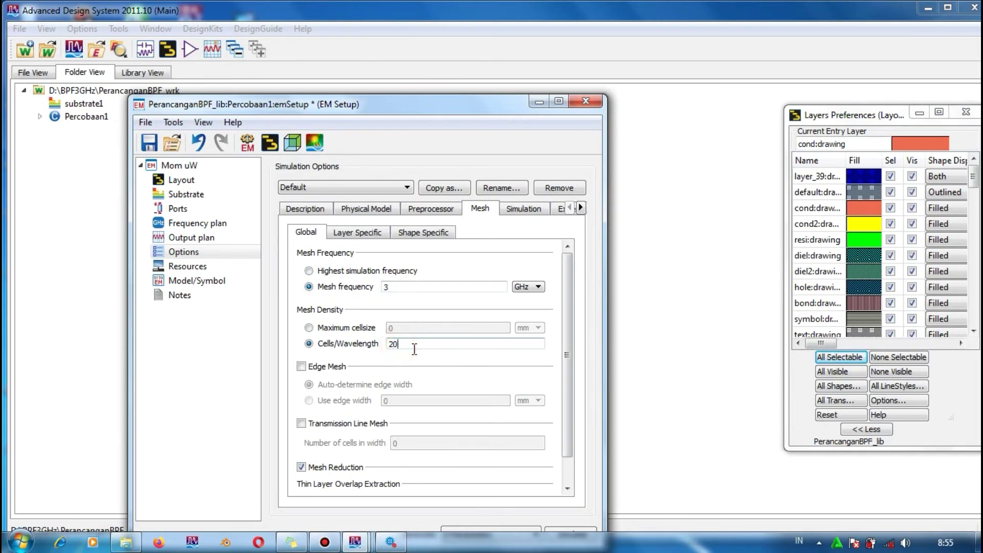
pyautogui.scroll(-1, 436, 404)
pyautogui.scroll(1, 437, 409)
# Step: Check the simulation resources, output plan and frequency plan, and run the S-Parameters EM simulation of Percobaan1
pyautogui.click(190, 266)
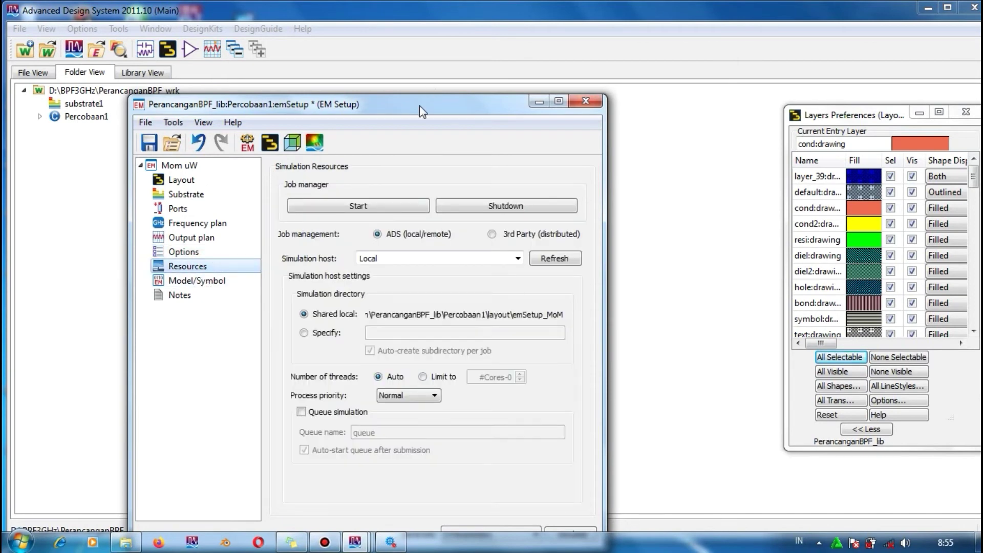
pyautogui.moveTo(419, 105); pyautogui.dragTo(420, 61)
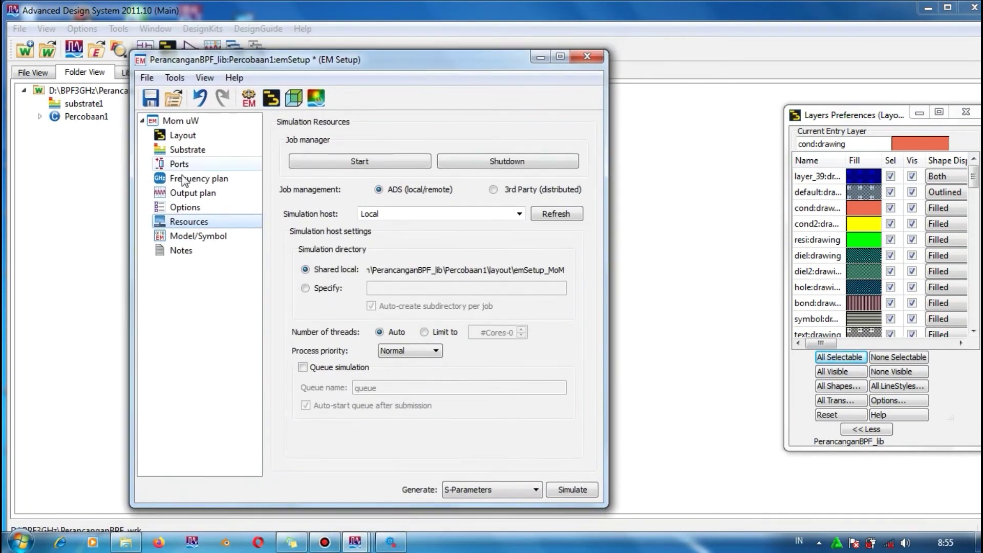
pyautogui.click(181, 208)
pyautogui.click(191, 196)
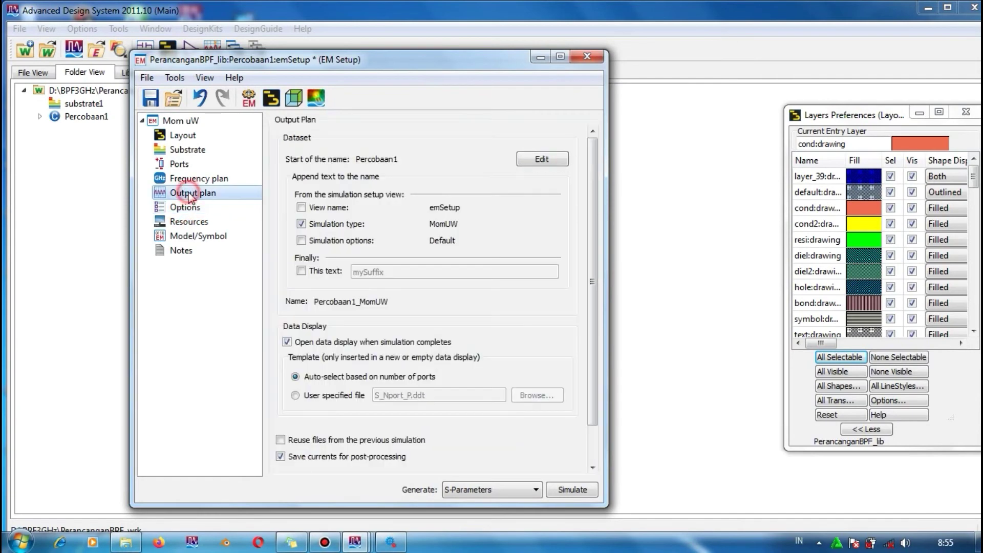
pyautogui.click(193, 180)
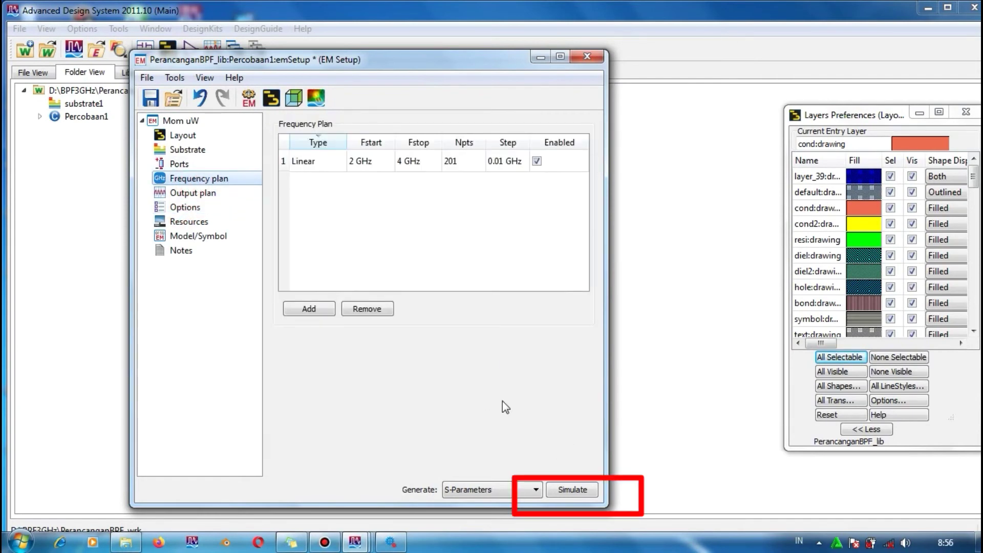
pyautogui.click(570, 492)
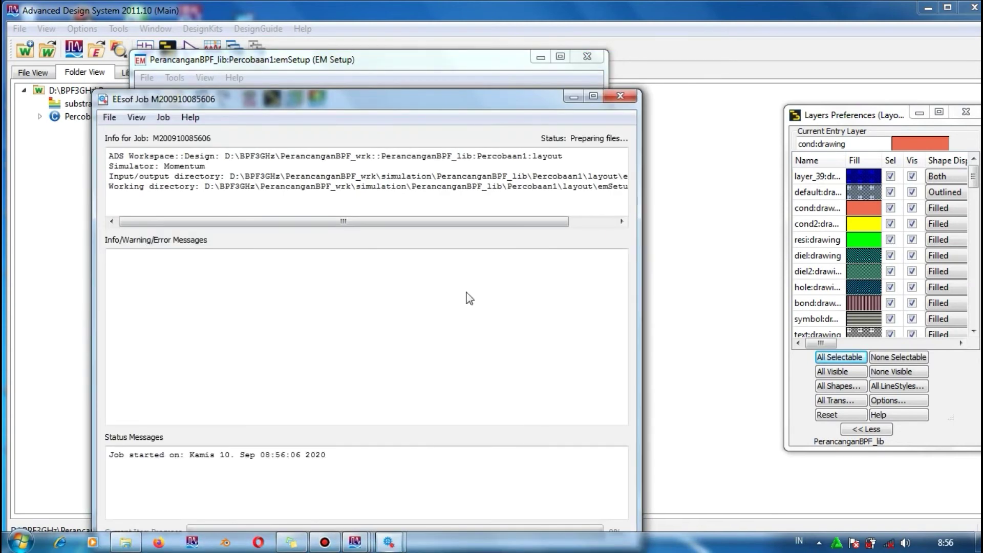
pyautogui.moveTo(408, 100); pyautogui.dragTo(384, 47)
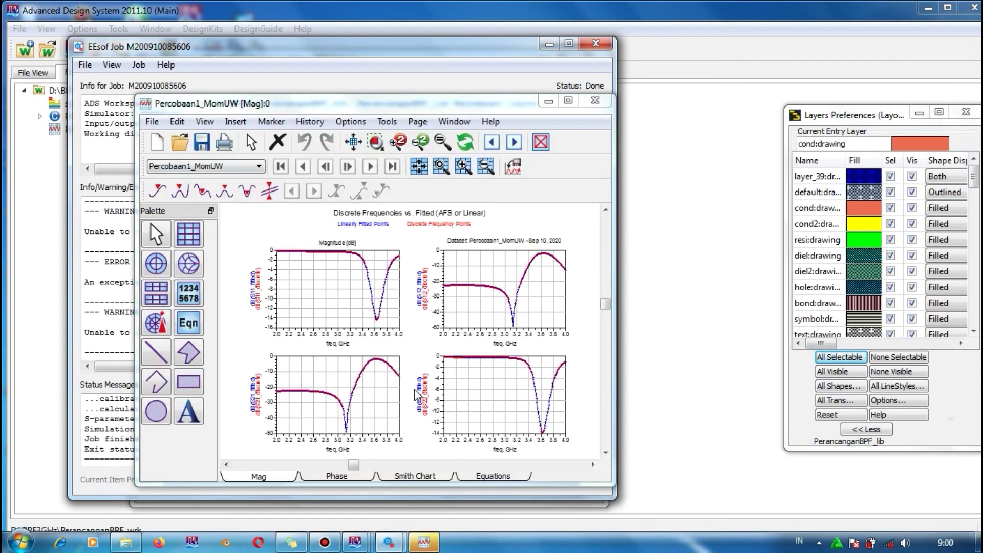
# Step: Maximize the Percobaan1_MomUW results, add a minimum marker to the S11 discrete trace and place its readout beside the plot
pyautogui.click(568, 100)
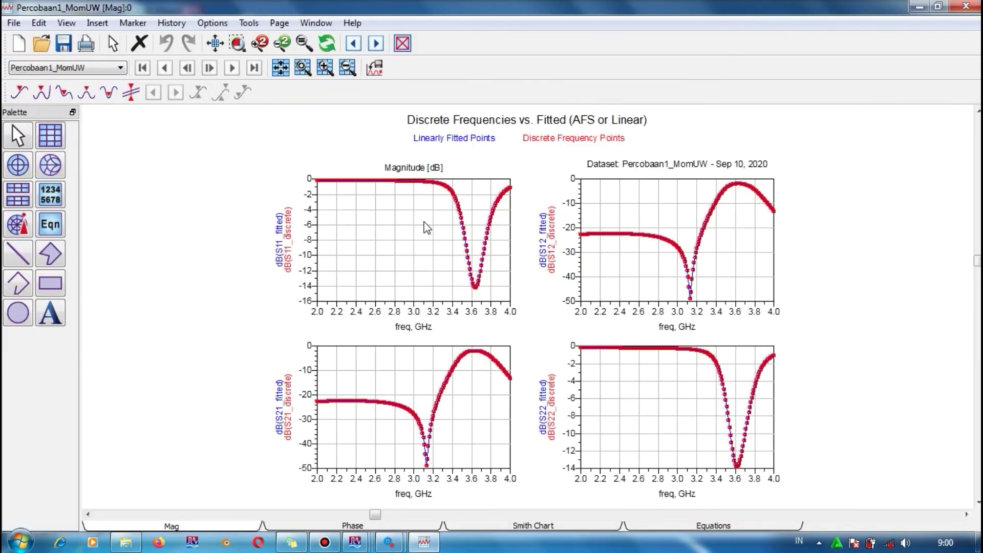
pyautogui.click(109, 93)
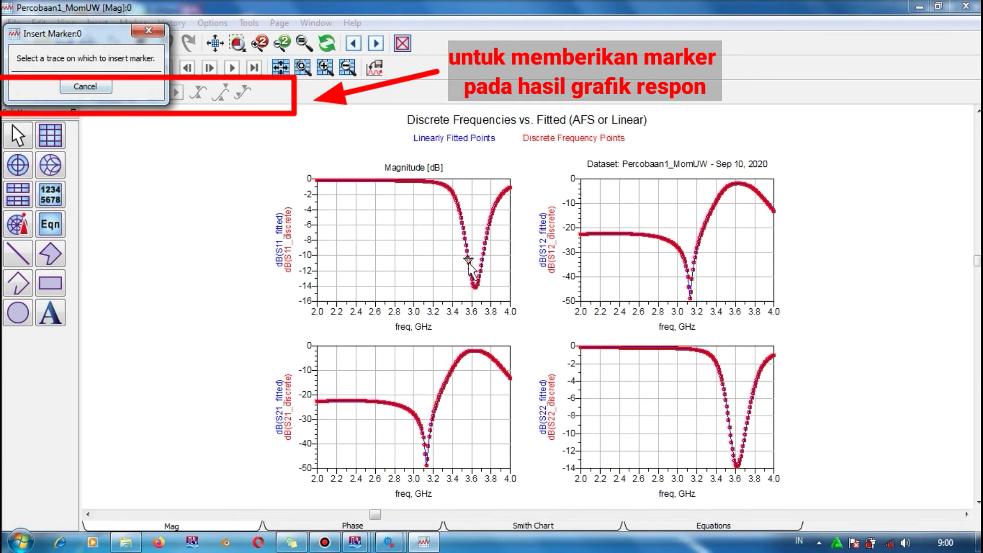
pyautogui.click(476, 285)
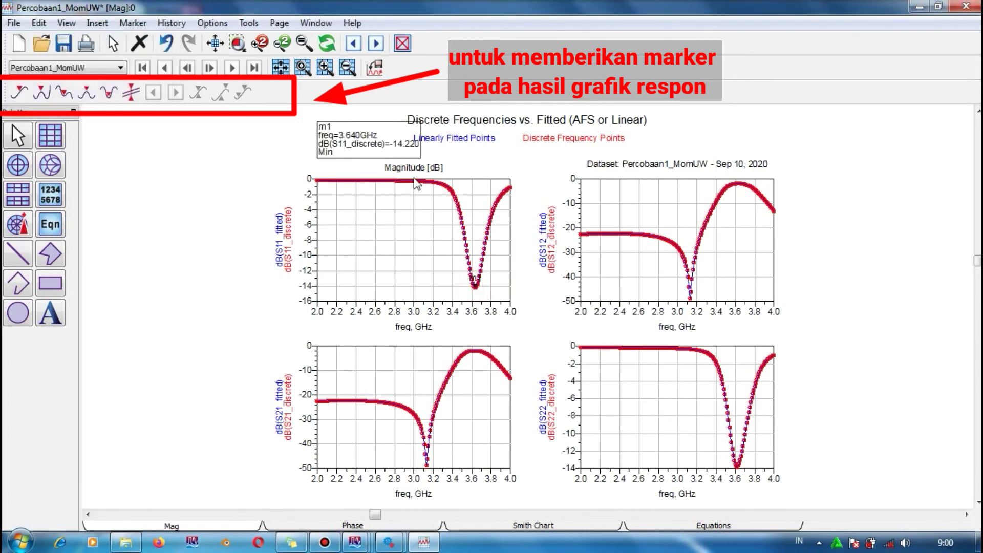
pyautogui.moveTo(373, 145)
pyautogui.mouseDown()
pyautogui.moveTo(185, 178)
pyautogui.moveTo(186, 201)
pyautogui.mouseUp()
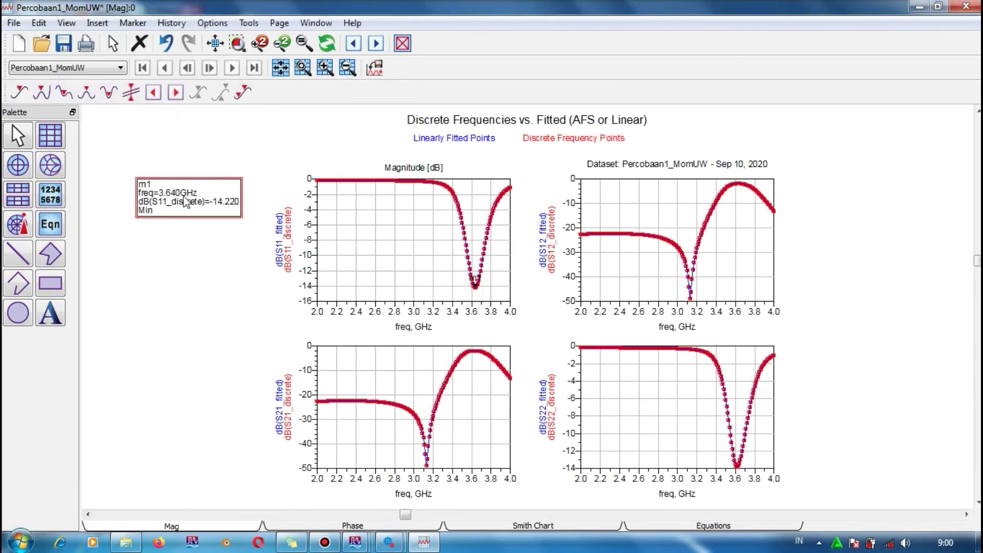
# Step: Add a maximum marker to the S21 discrete trace and place its readout beside the plot
pyautogui.click(85, 93)
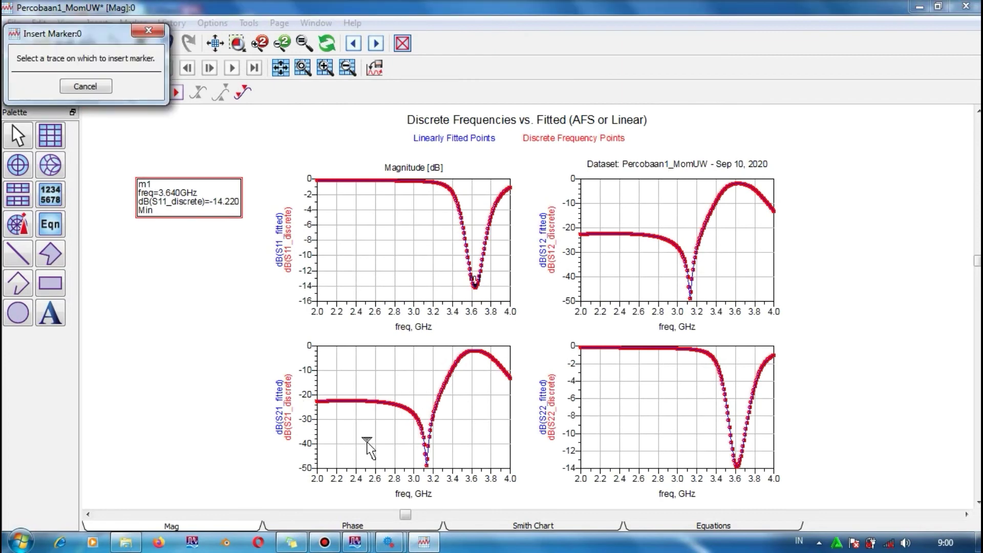
pyautogui.click(472, 359)
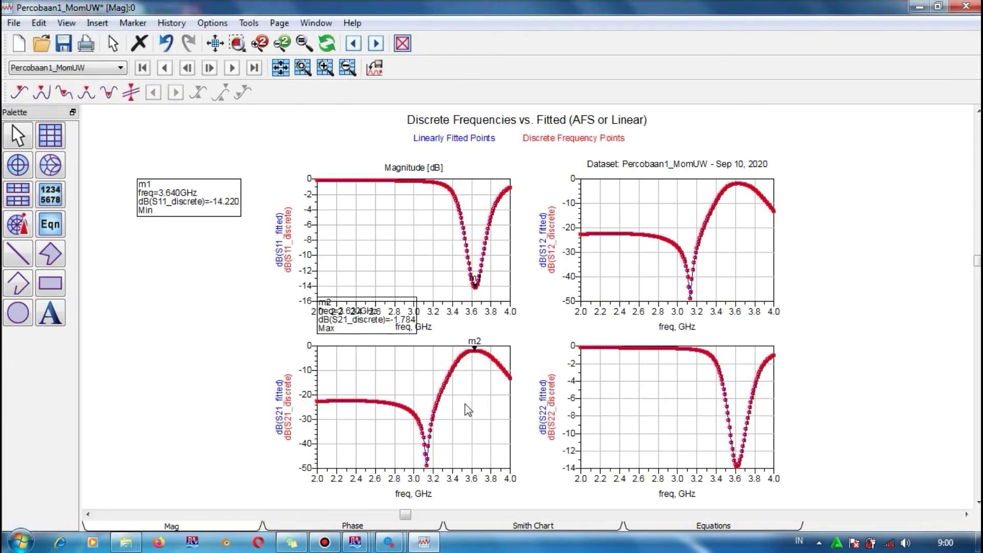
pyautogui.moveTo(369, 328); pyautogui.dragTo(188, 345)
pyautogui.click(223, 395)
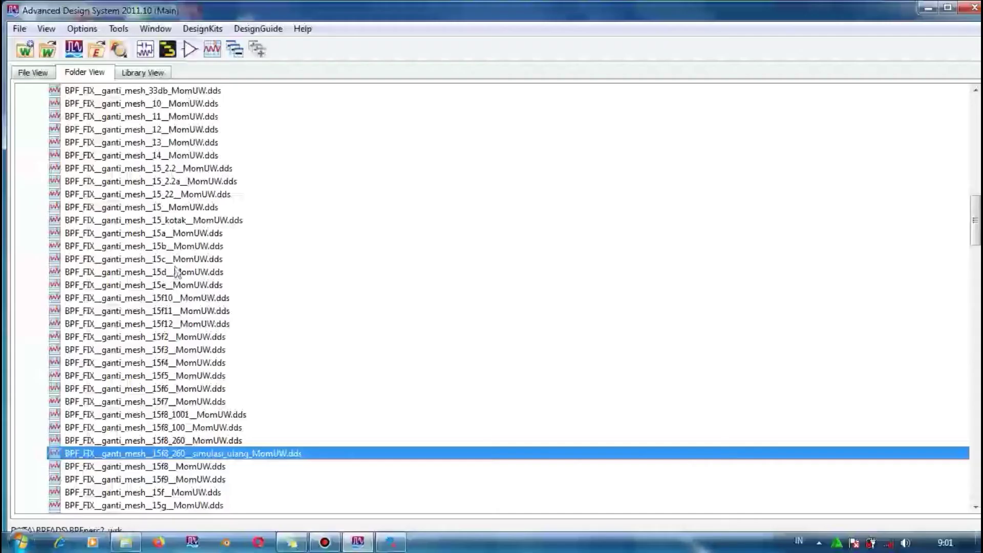
# Step: Open the data display BPF_FIX__ganti_mesh__15f8_260__MomUW.dds and fit all its plots in the view
pyautogui.click(184, 441)
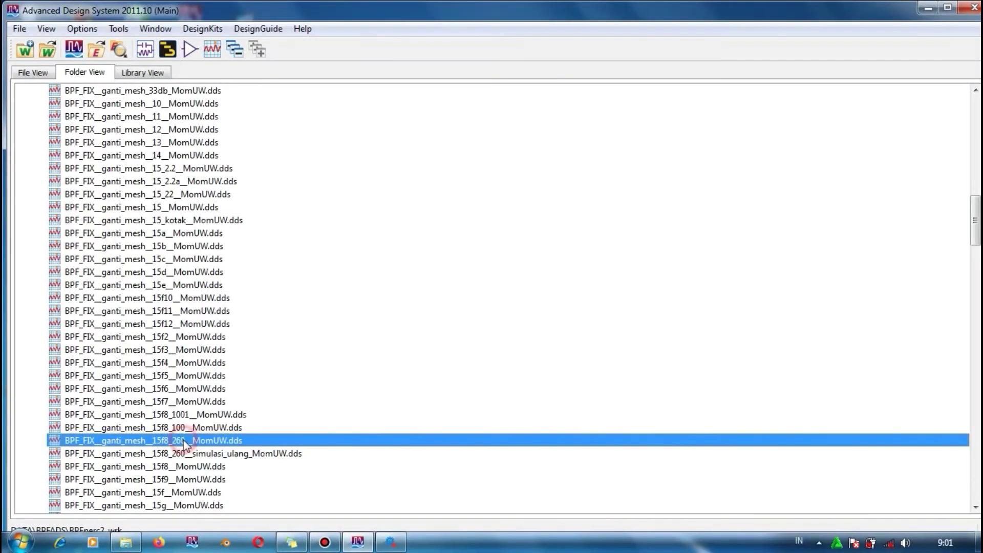
pyautogui.doubleClick(132, 441)
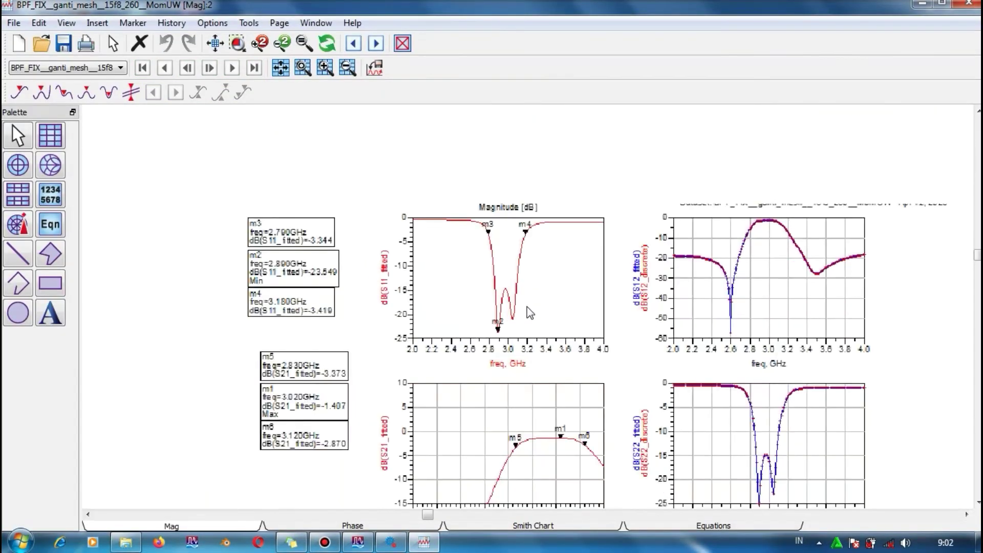
pyautogui.click(279, 68)
# Step: Examine the S11 and S21 magnitude plots and their marker readouts in the 15f8_260 data display
pyautogui.click(390, 245)
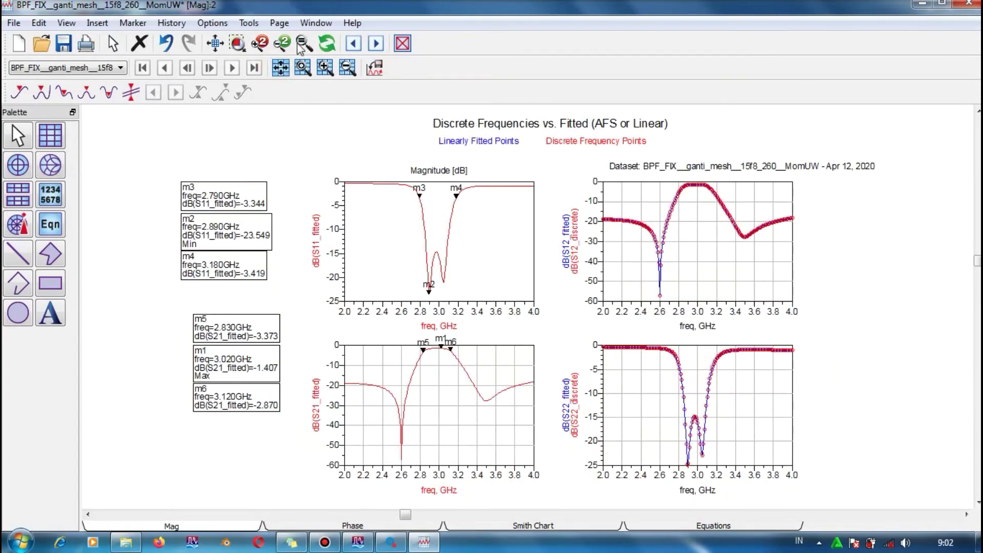
pyautogui.click(279, 69)
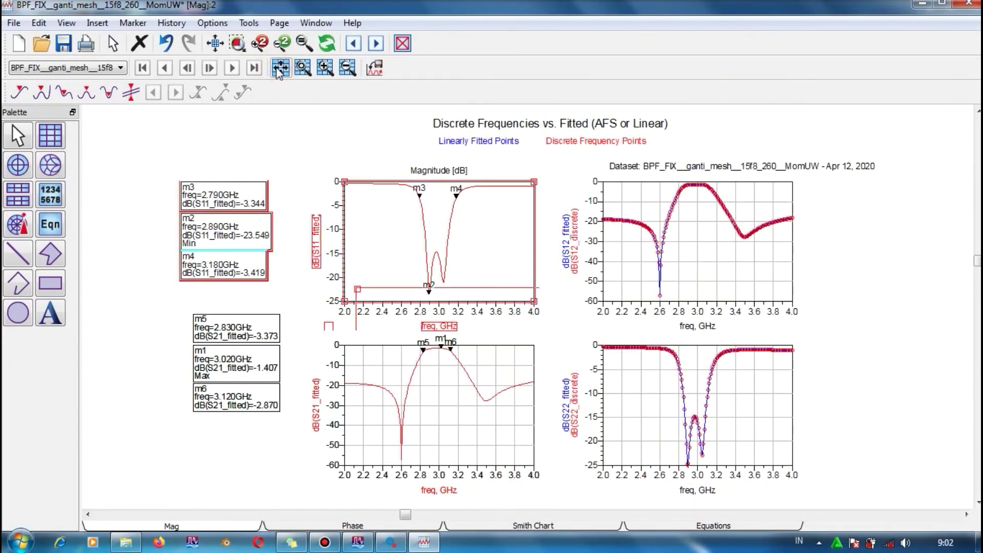
pyautogui.click(330, 159)
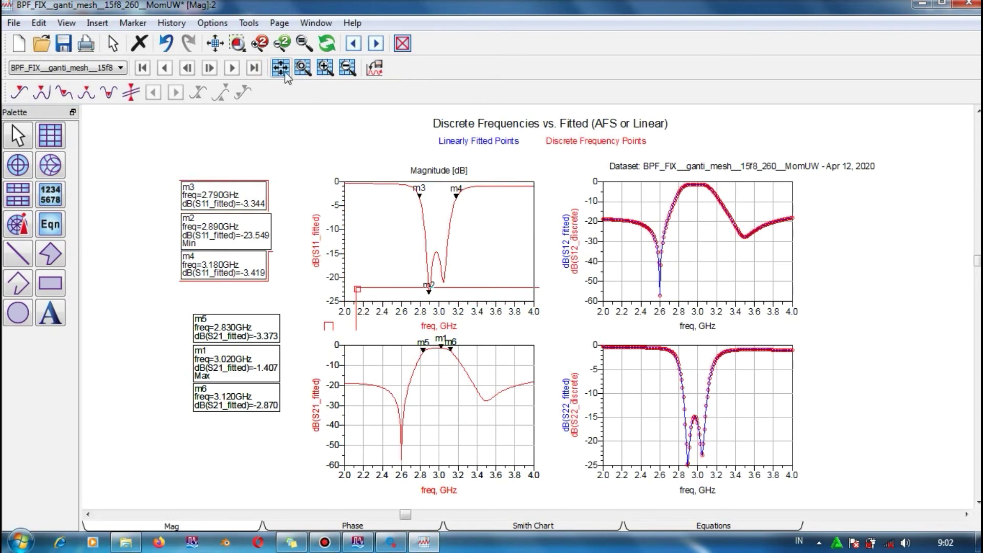
pyautogui.click(281, 67)
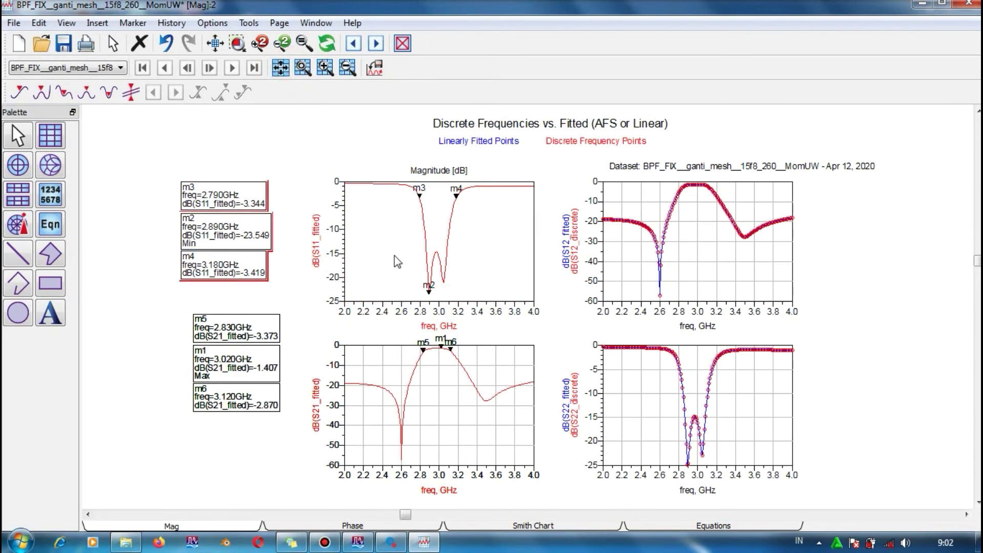
pyautogui.click(454, 423)
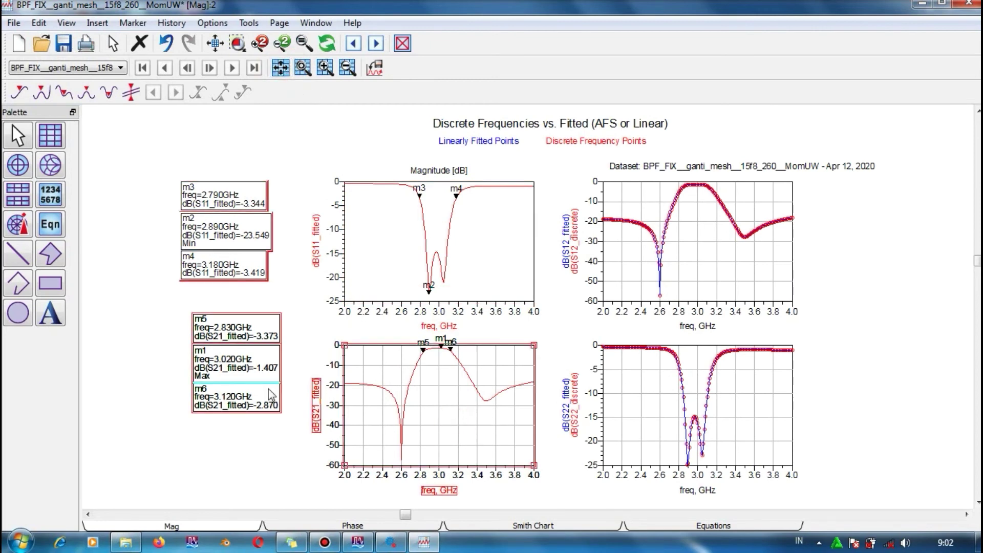
pyautogui.click(209, 468)
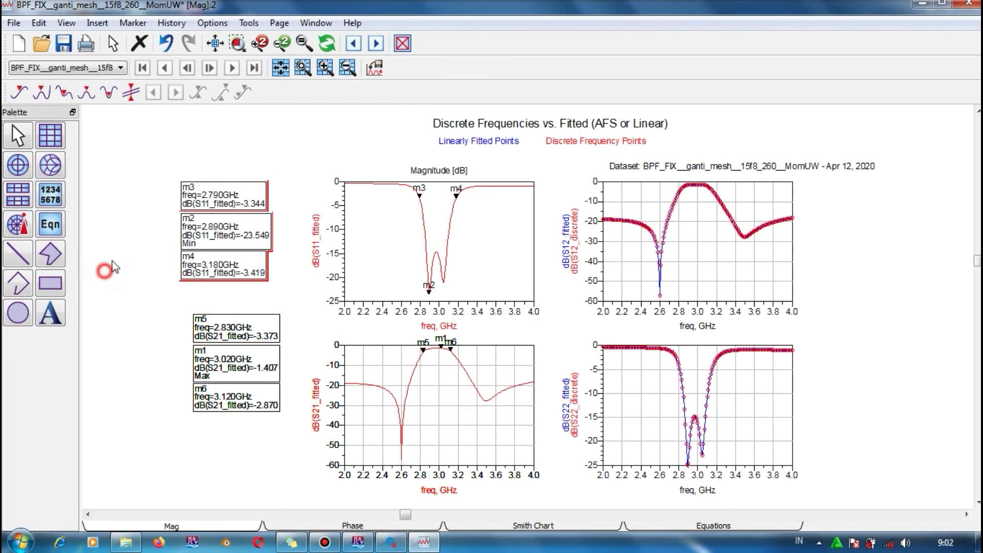
pyautogui.scroll(2, 479, 320)
pyautogui.scroll(-1, 562, 348)
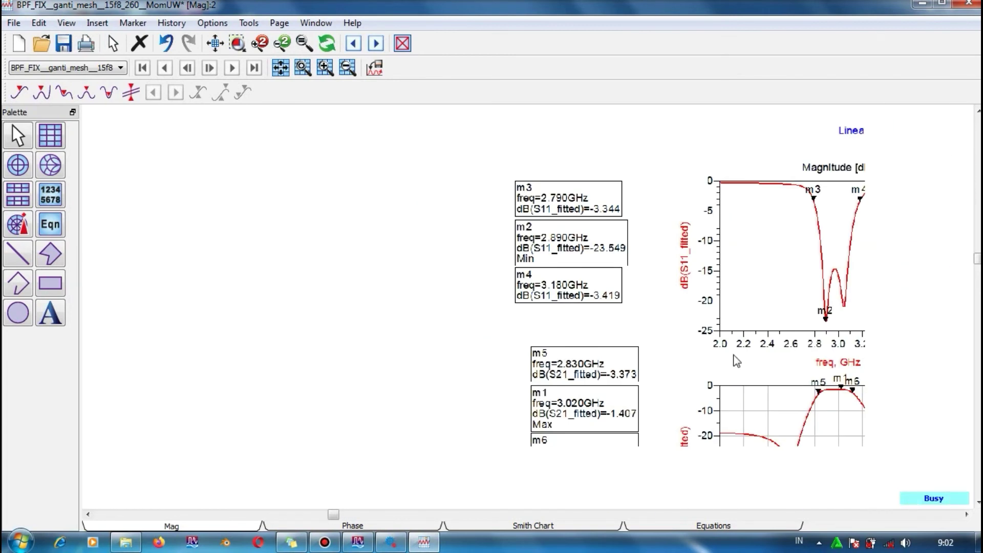
pyautogui.scroll(-1, 562, 348)
pyautogui.scroll(1, 680, 342)
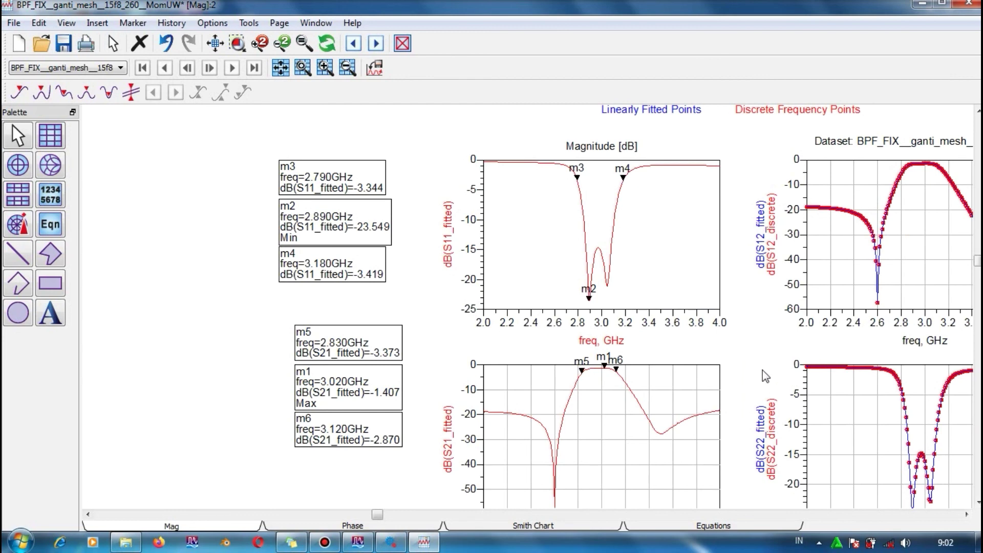
pyautogui.scroll(-1, 597, 325)
pyautogui.scroll(1, 469, 293)
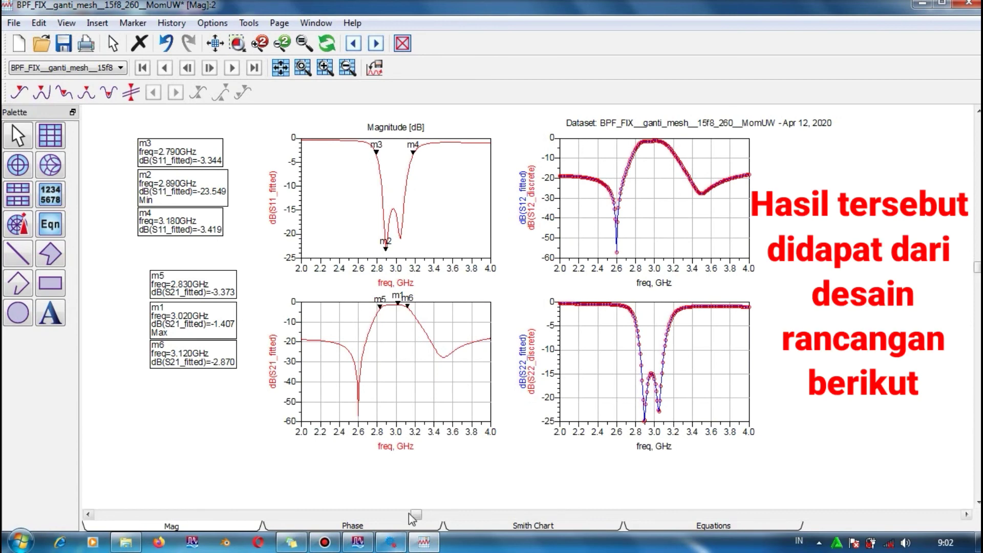
# Step: Return to the main window, expand the cell BPF FIX! ganti mesh (15f8-260) and select its layout
pyautogui.moveTo(360, 545)
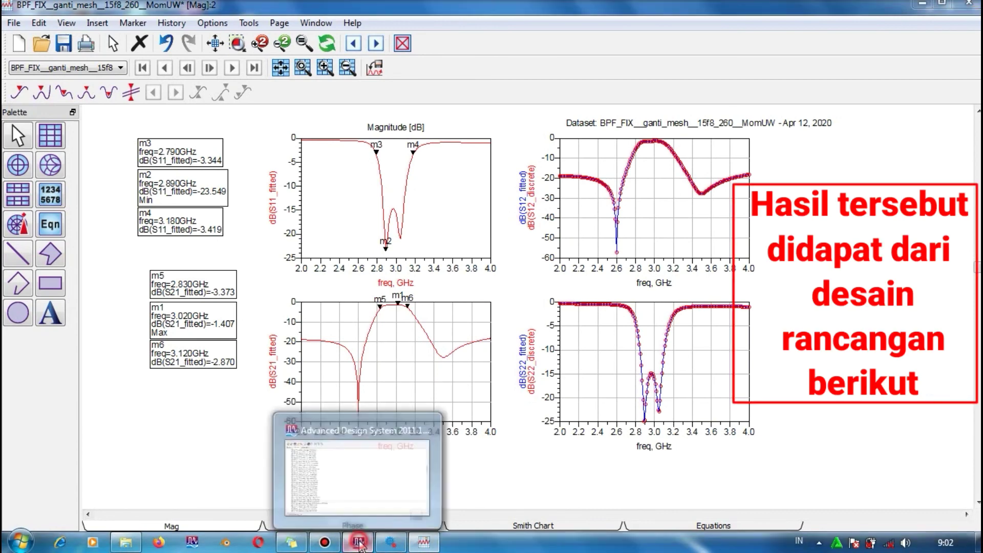
pyautogui.click(353, 481)
pyautogui.scroll(10, 88, 277)
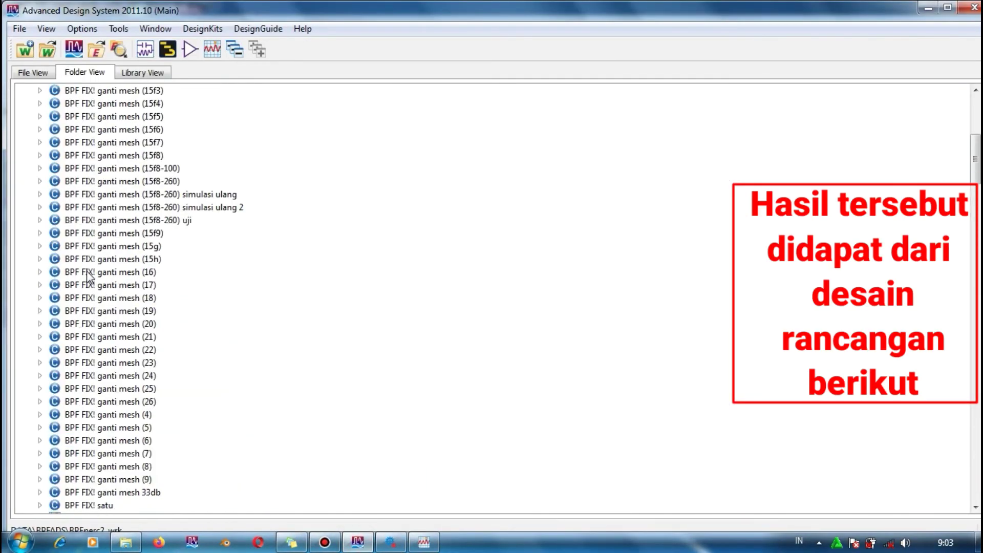
pyautogui.scroll(1, 88, 276)
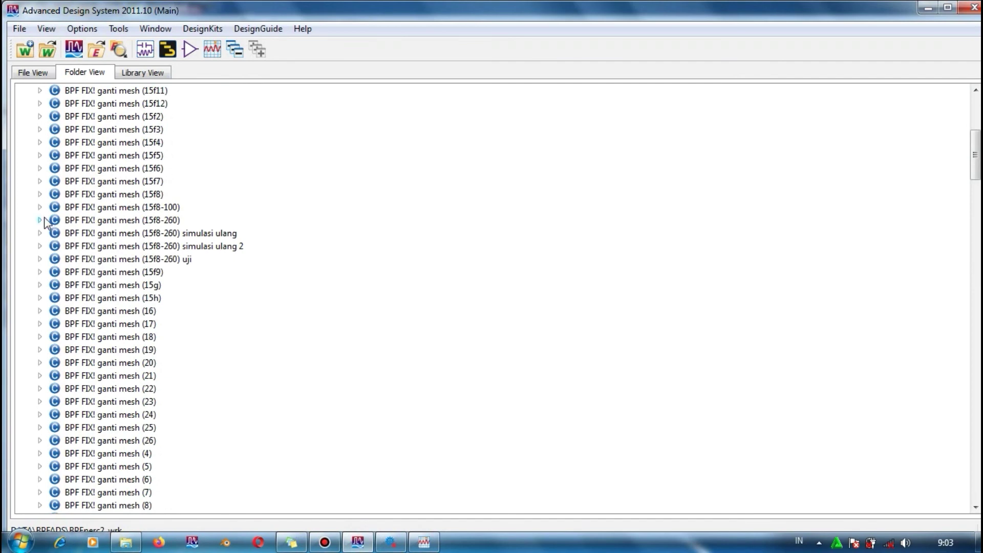
pyautogui.click(42, 220)
pyautogui.click(74, 249)
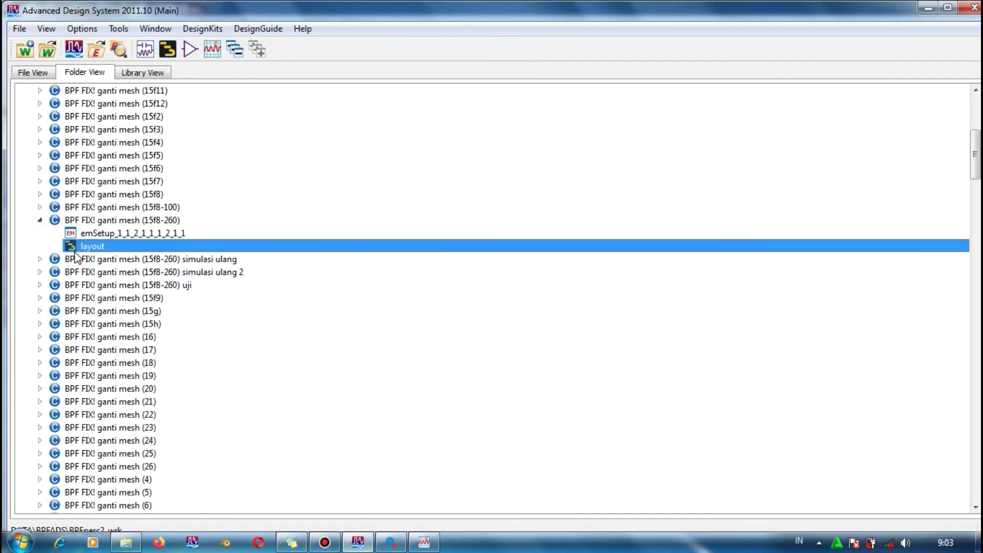